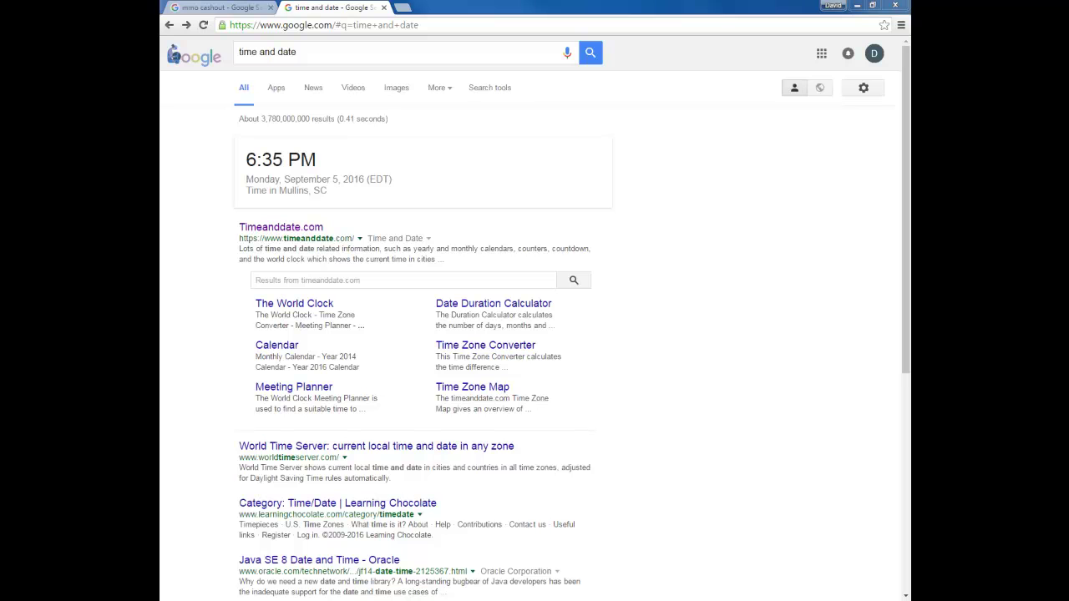
# Examine the "mmo cashout" search results and the help page behind the "This site may harm your computer" notice, returning to the results.
pyautogui.click(224, 7)
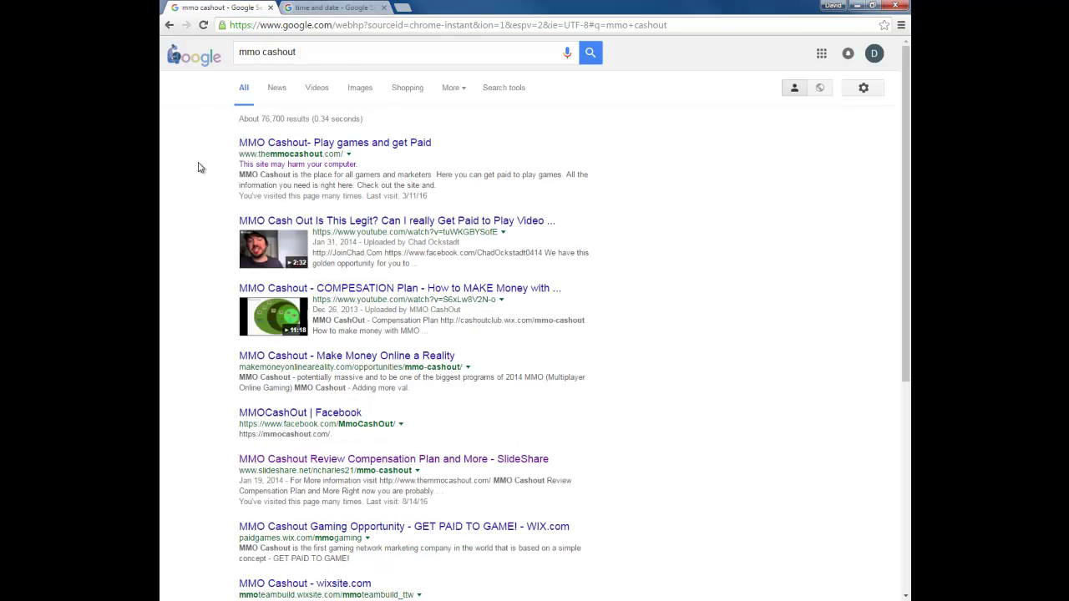
pyautogui.click(330, 167)
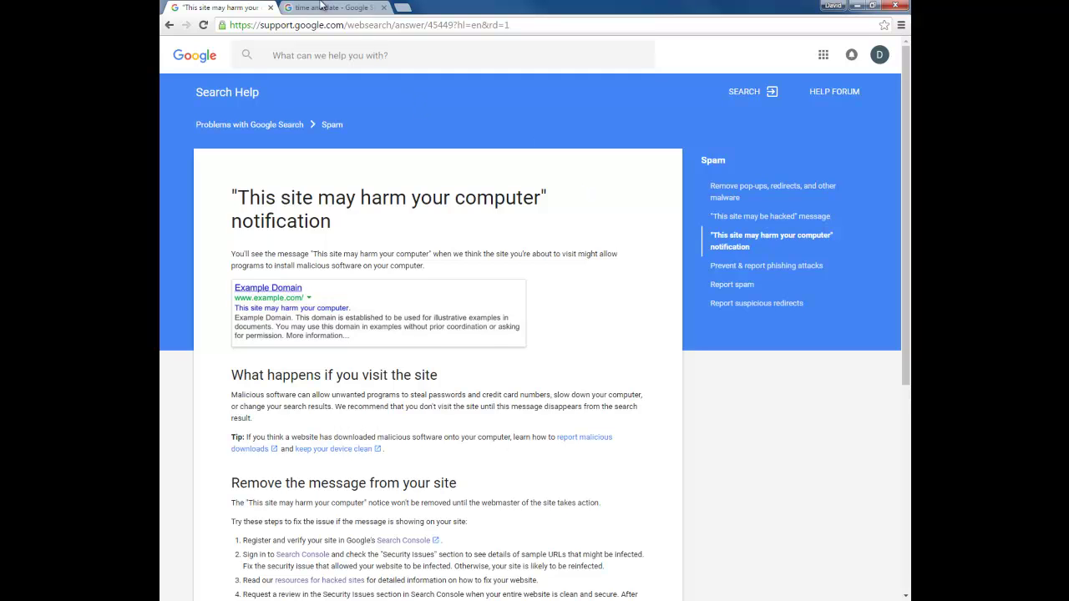
pyautogui.click(170, 27)
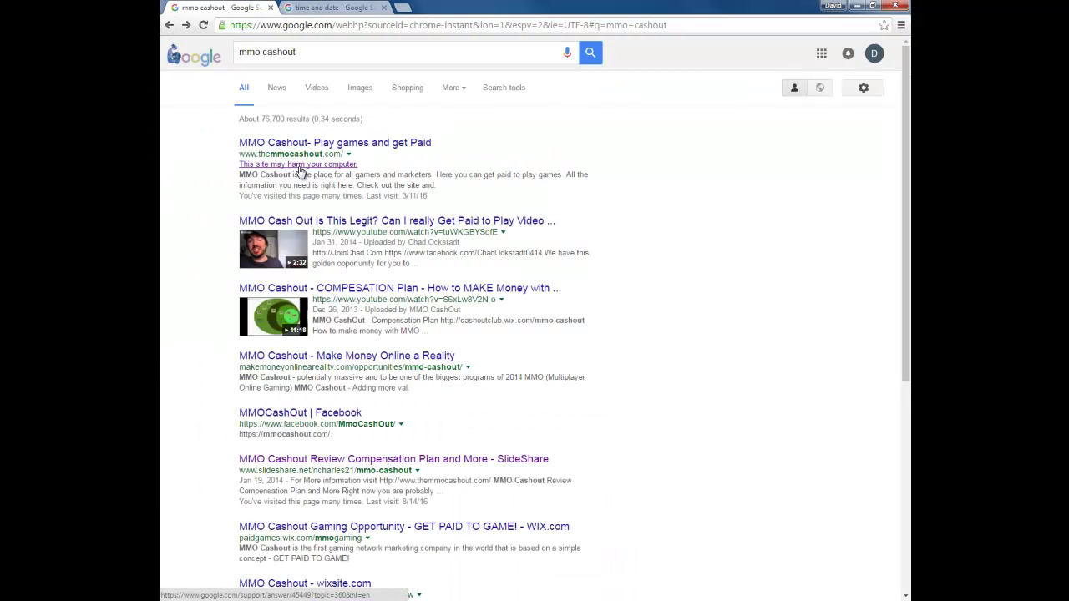
pyautogui.click(299, 165)
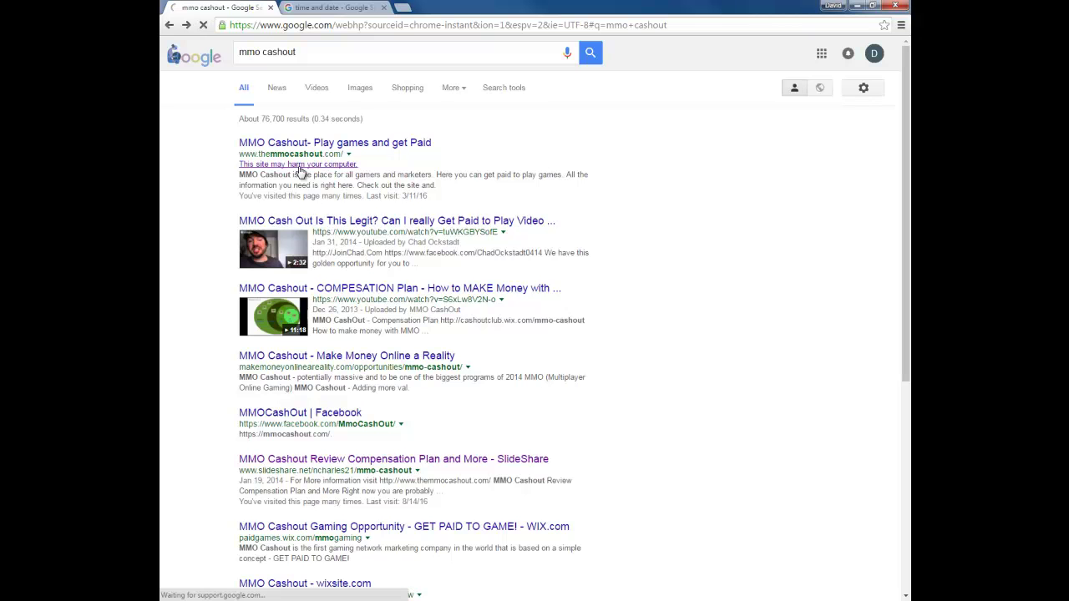
pyautogui.click(169, 25)
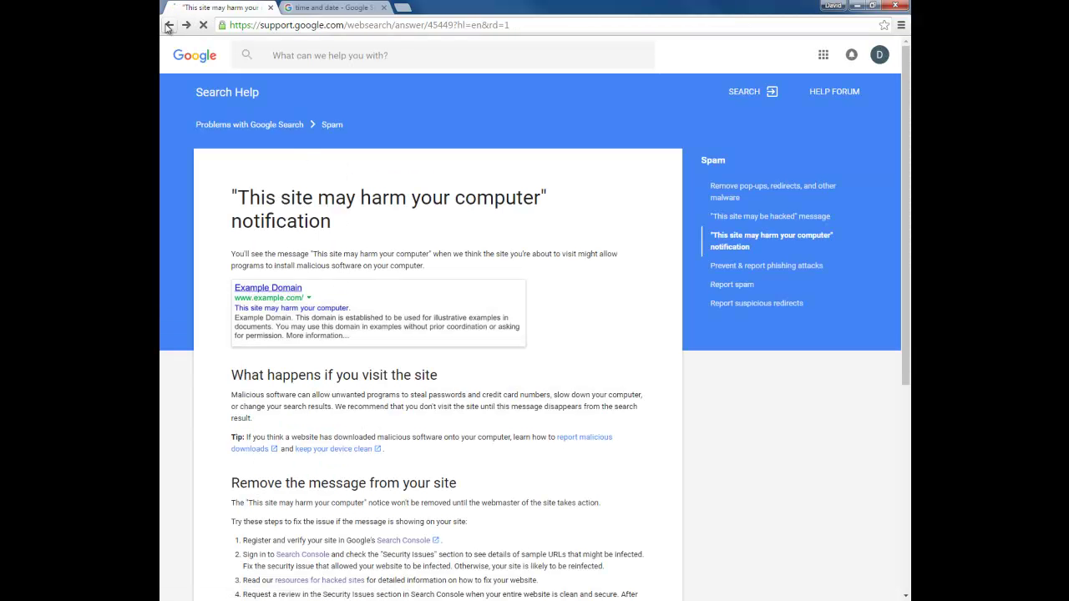
# Check the warning shown for the "MMO Cashout- Play games and get Paid" search result and return to the results.
pyautogui.click(326, 144)
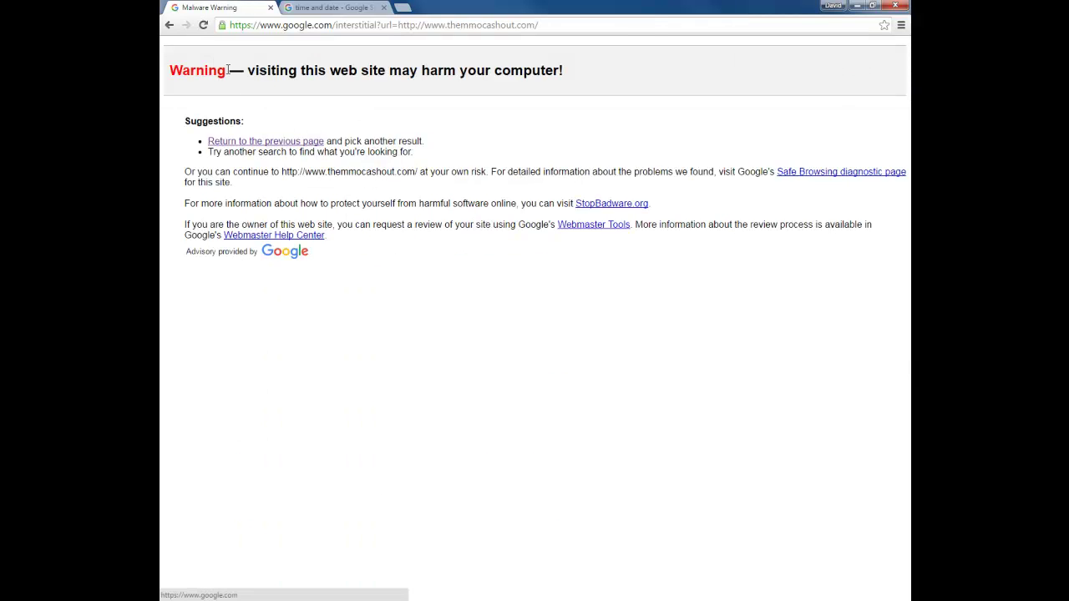
pyautogui.click(202, 26)
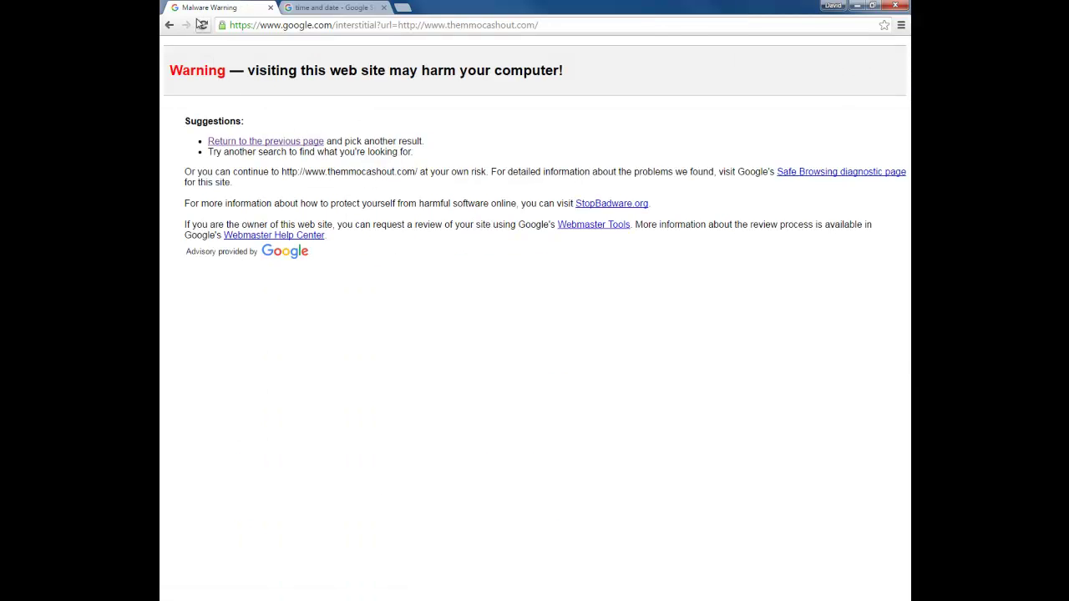
pyautogui.click(168, 25)
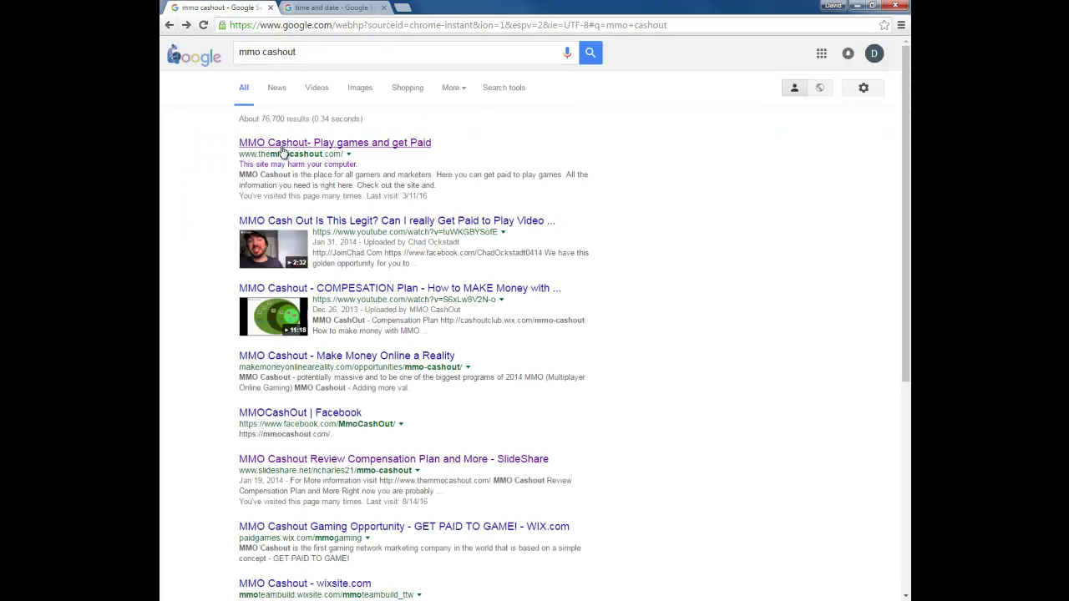
pyautogui.click(282, 147)
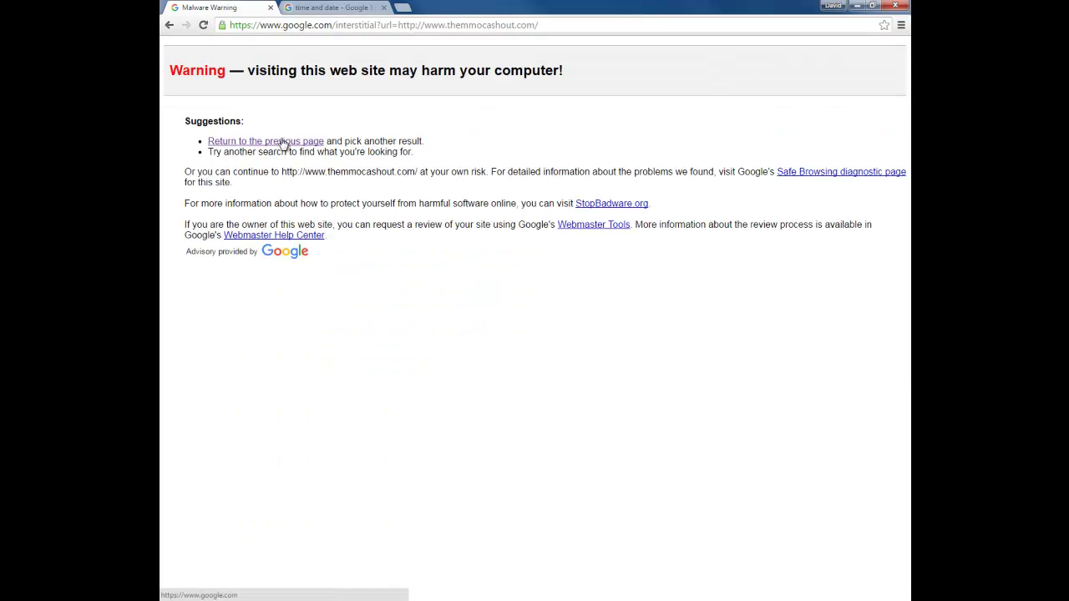
pyautogui.click(282, 144)
# Go directly to themmocashout.com and proceed past the malware warnings to the site.
pyautogui.click(311, 26)
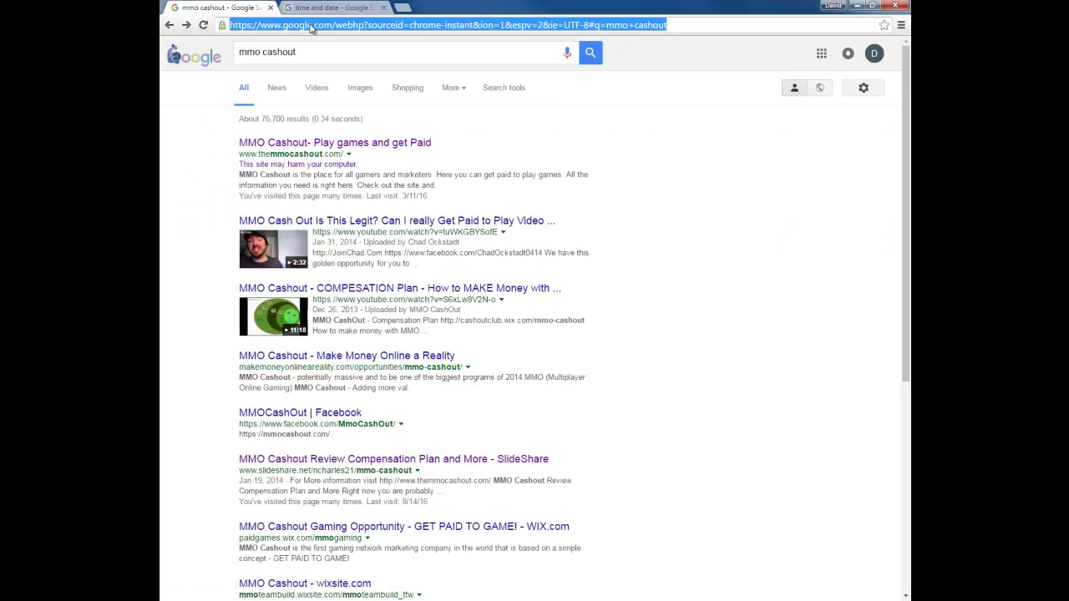
pyautogui.write('themmocashout.com')
pyautogui.press('Return')
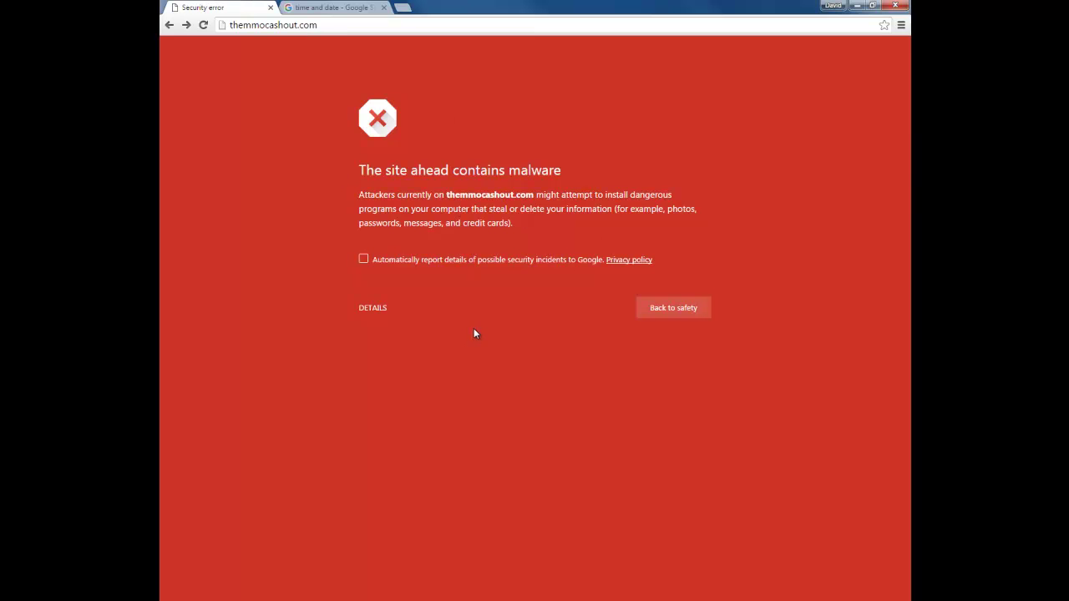
pyautogui.click(378, 311)
pyautogui.click(600, 391)
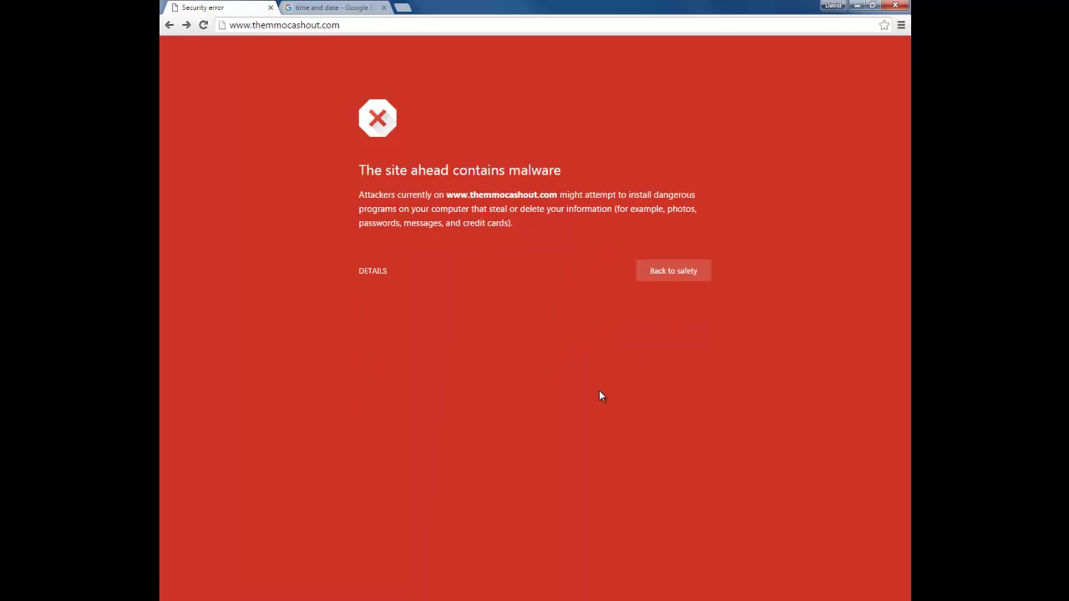
pyautogui.click(373, 270)
pyautogui.click(620, 357)
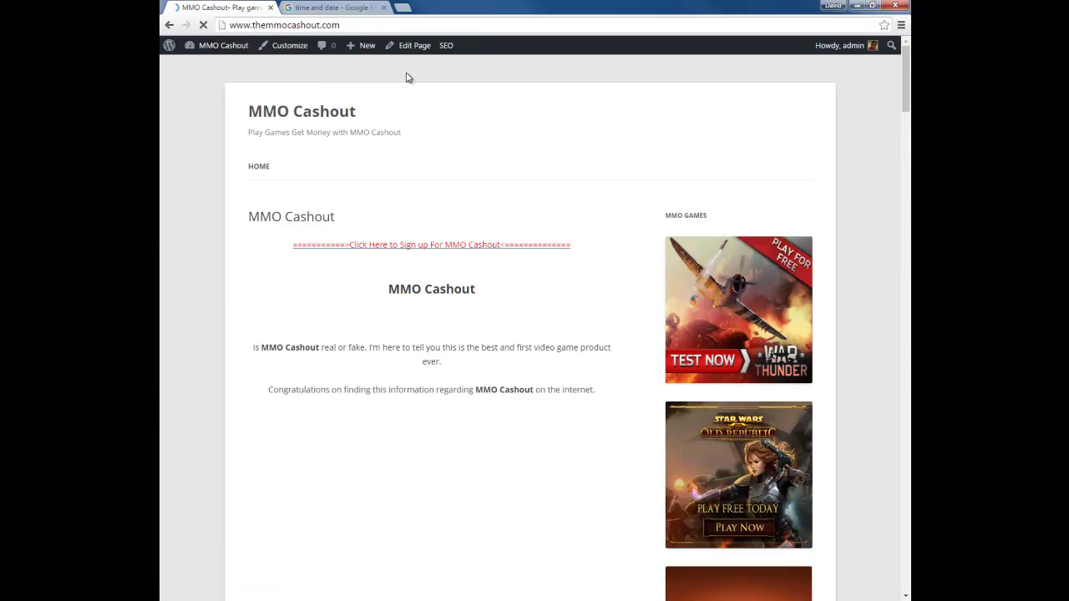
pyautogui.click(350, 25)
pyautogui.click(366, 25)
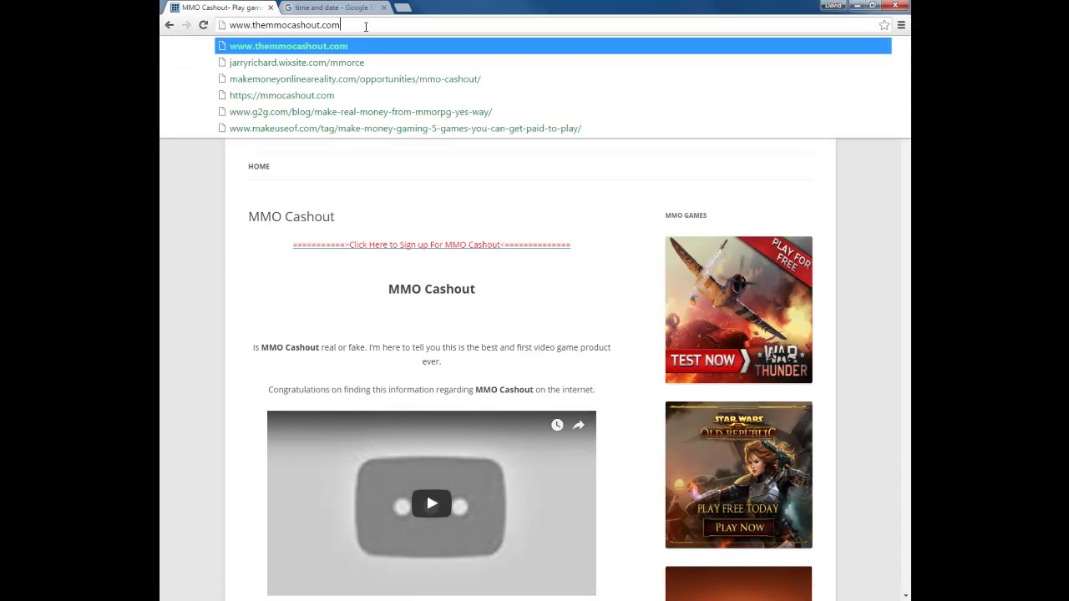
pyautogui.write('/wp-admin')
pyautogui.press('Return')
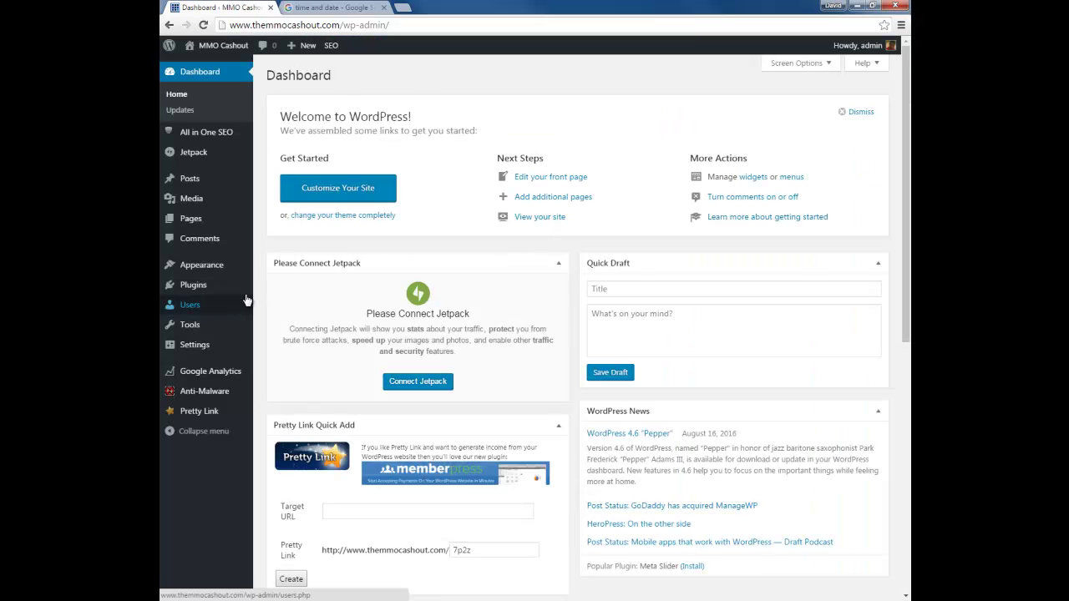
# Search the WordPress plugins available to add for "anti" to locate the Anti-Malware Security and Brute-Force Firewall plugin.
pyautogui.click(198, 288)
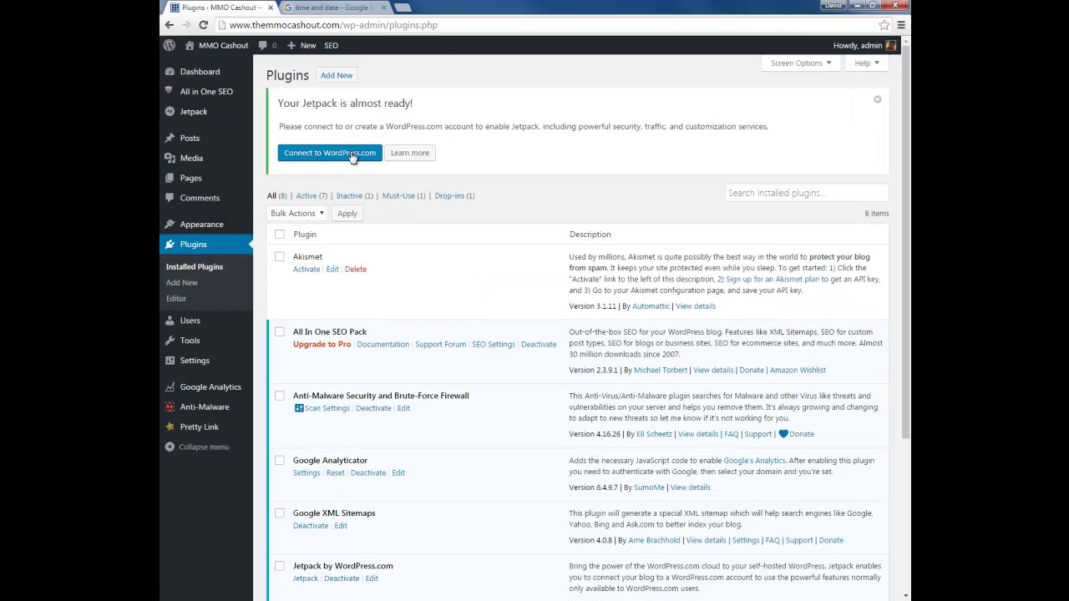
pyautogui.click(337, 75)
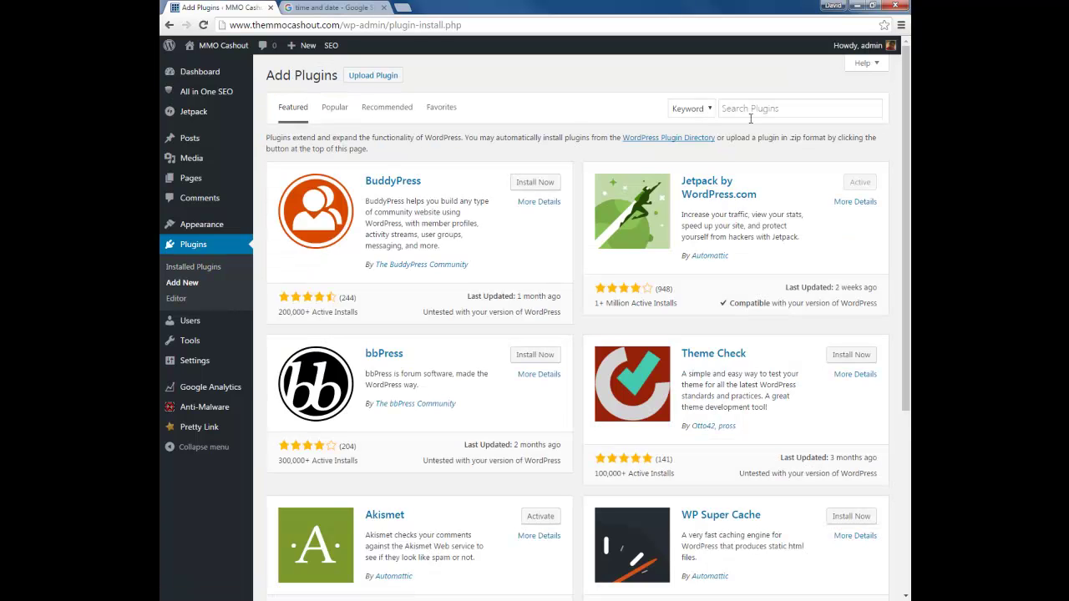
pyautogui.click(755, 109)
pyautogui.write('anti')
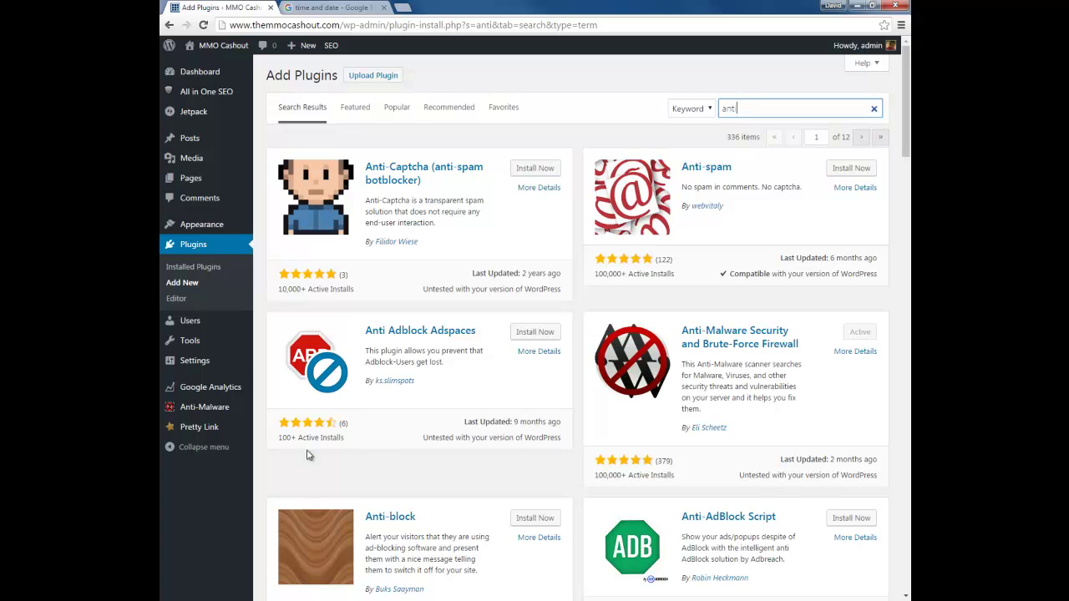
# Run a complete Anti-Malware scan of the themmocashout folder.
pyautogui.click(217, 414)
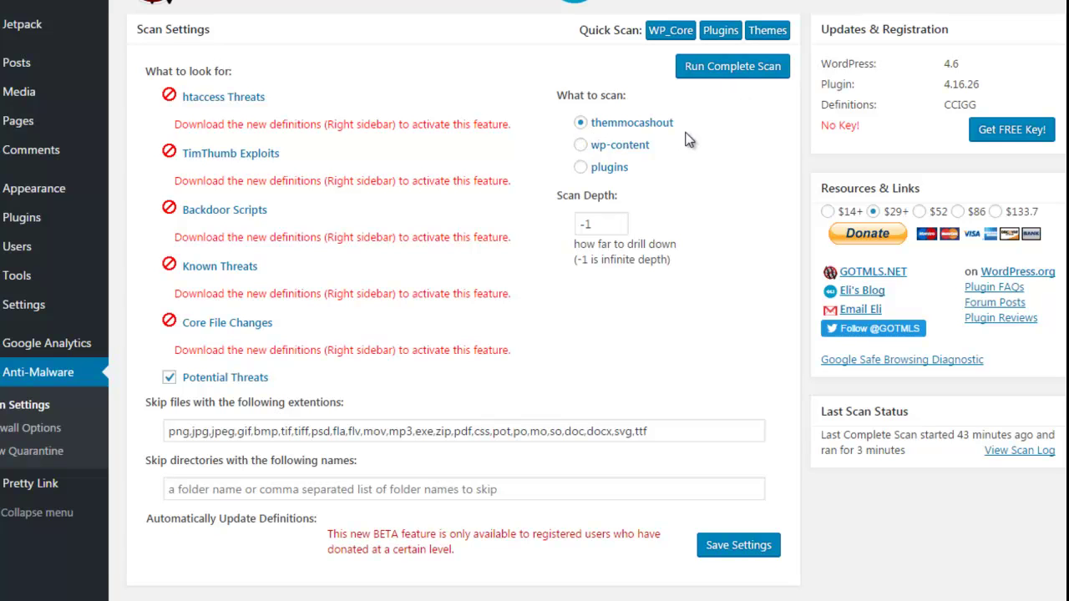
pyautogui.click(743, 74)
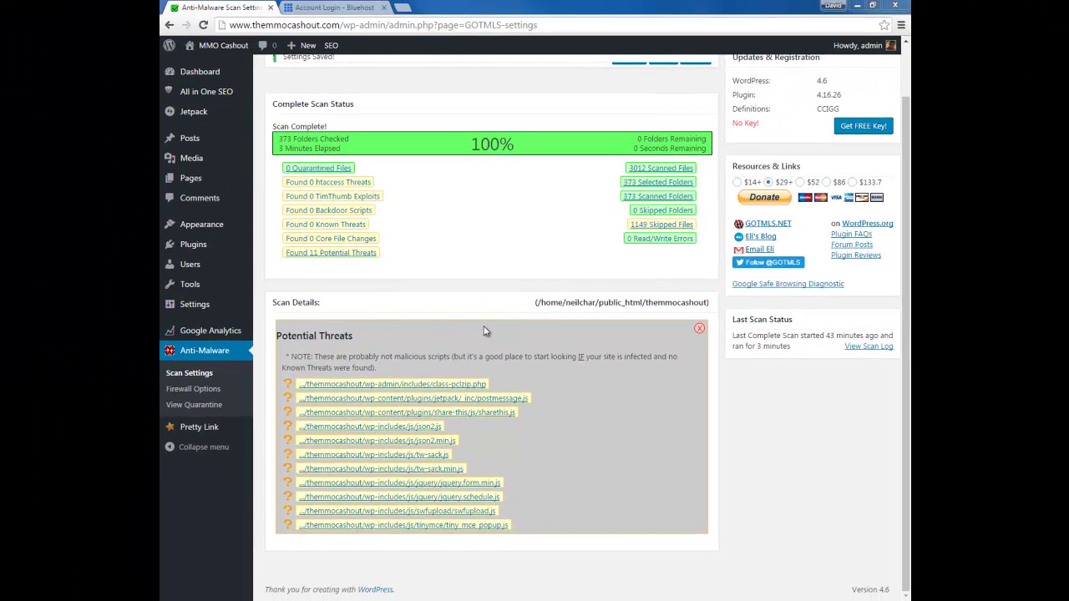
# Open the potential threat class-pclzip.php from the scan results, enlarge its file viewer and copy the flagged eval line.
pyautogui.click(399, 385)
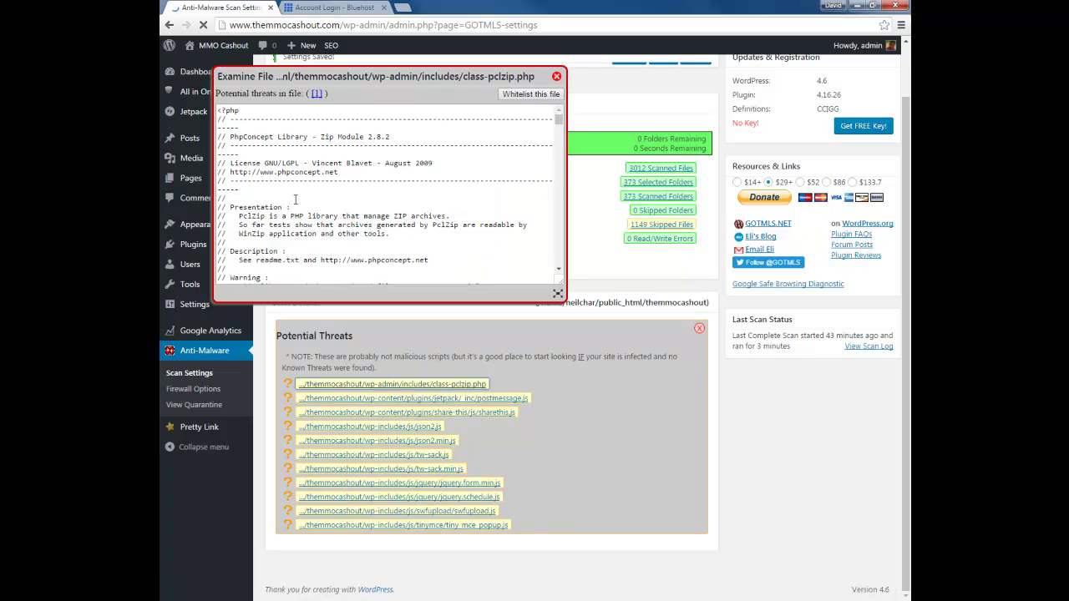
pyautogui.click(317, 95)
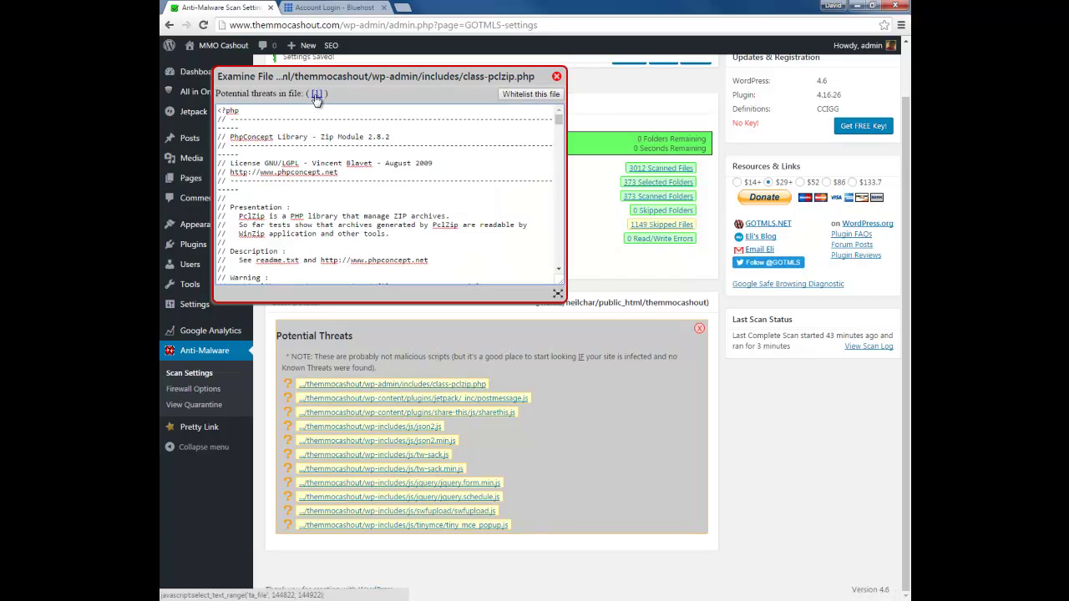
pyautogui.moveTo(559, 121); pyautogui.dragTo(548, 195)
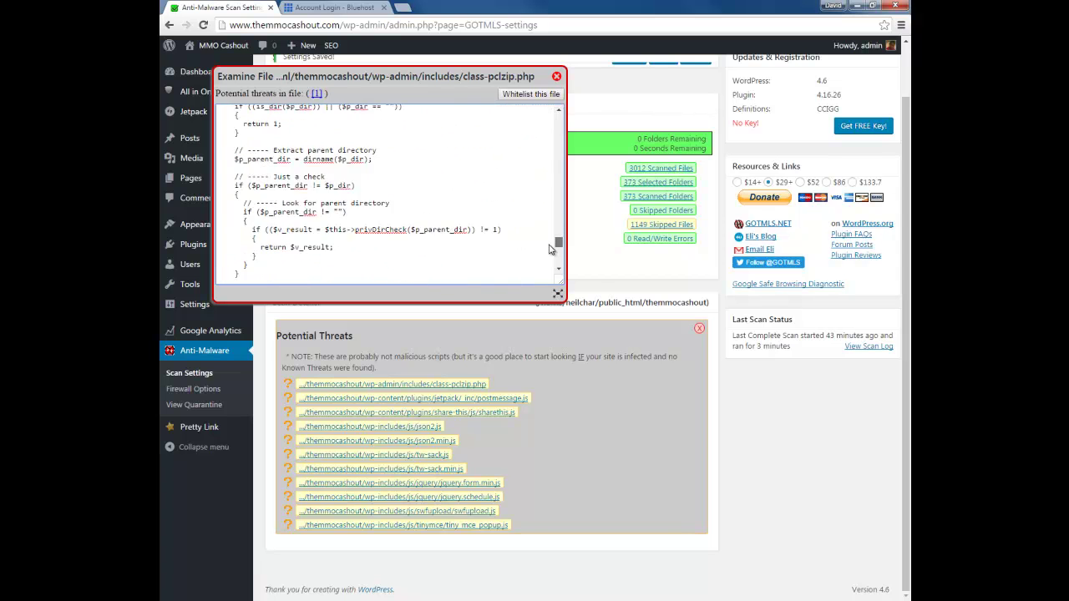
pyautogui.moveTo(557, 294); pyautogui.dragTo(761, 492)
pyautogui.moveTo(761, 310); pyautogui.dragTo(761, 362)
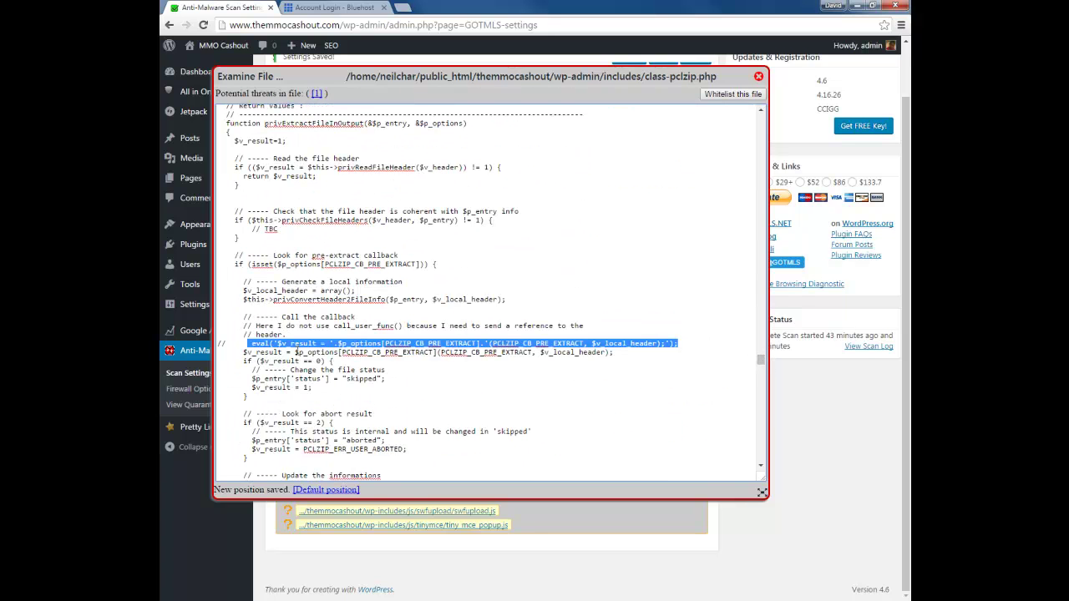
pyautogui.rightClick(310, 344)
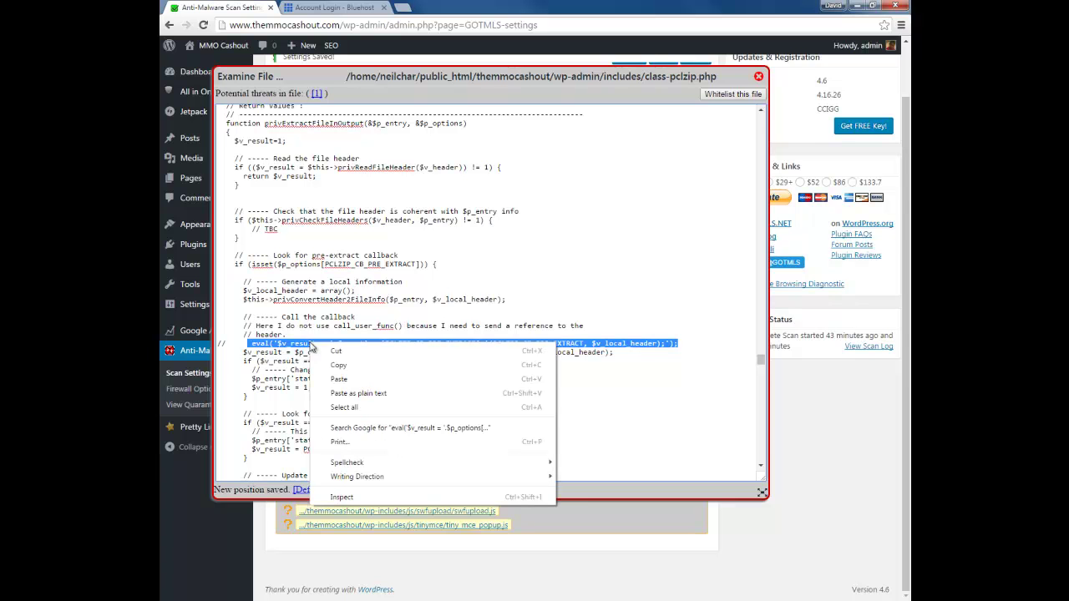
pyautogui.click(338, 365)
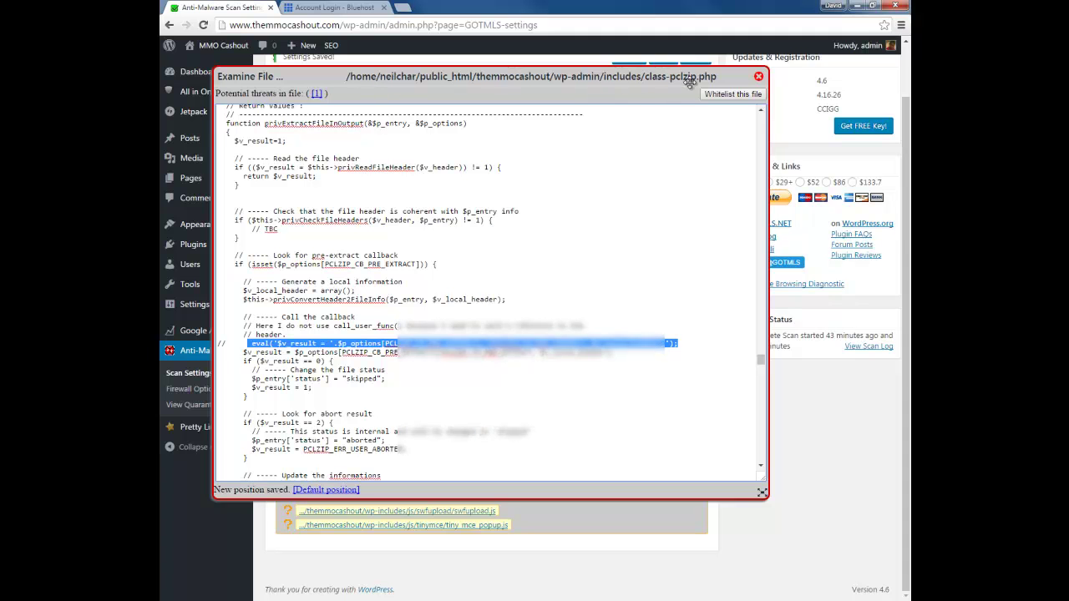
# Switch to the Bluehost login page, log in to the hosting account with the prefilled credentials and open File Manager.
pyautogui.click(341, 10)
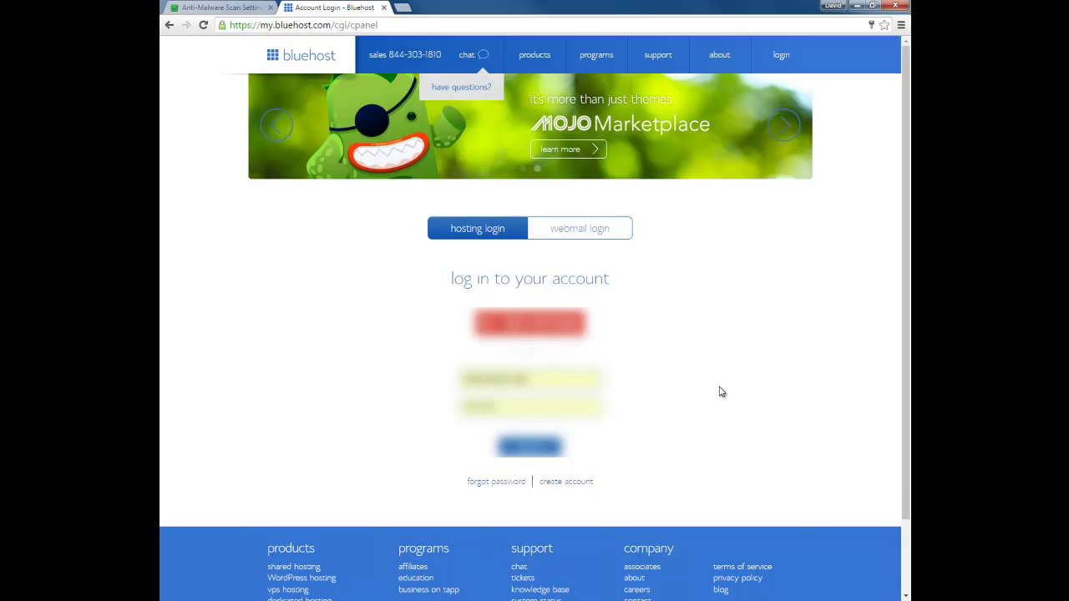
pyautogui.click(534, 454)
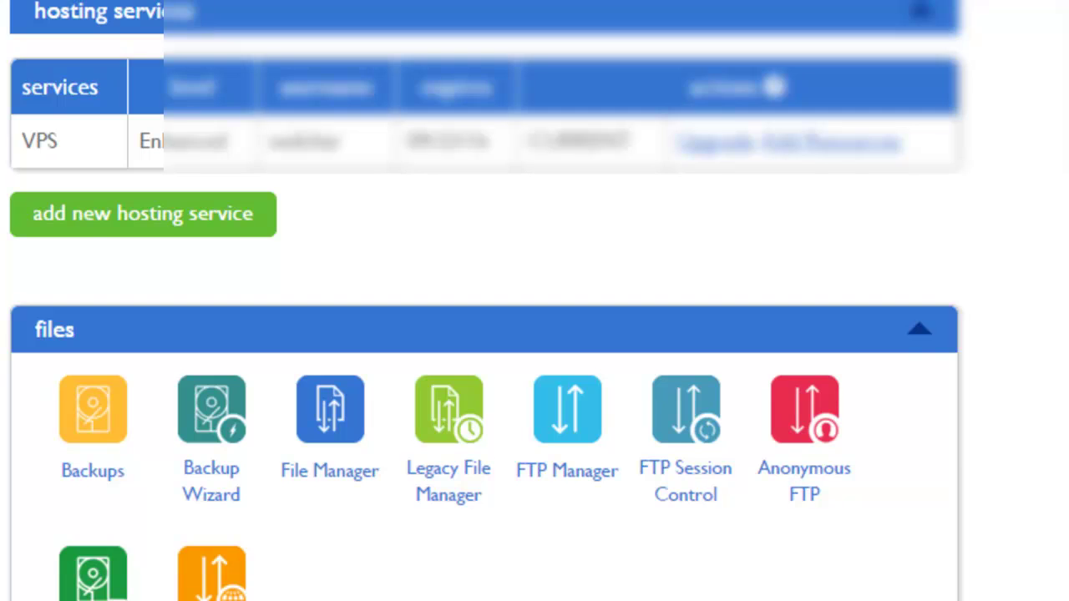
pyautogui.scroll(-5, 484, 301)
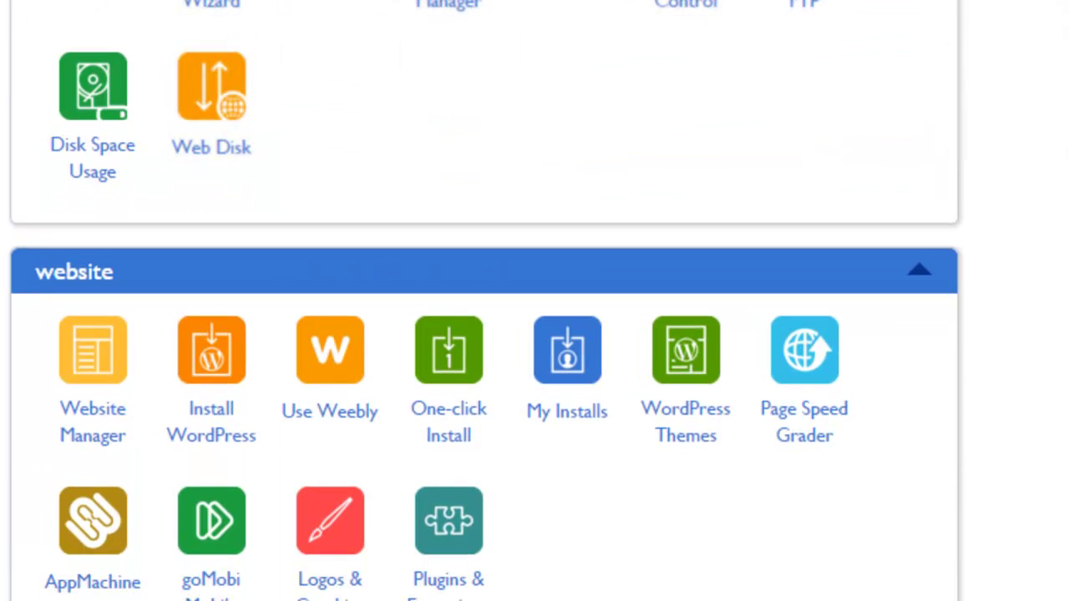
pyautogui.scroll(4, 332, 187)
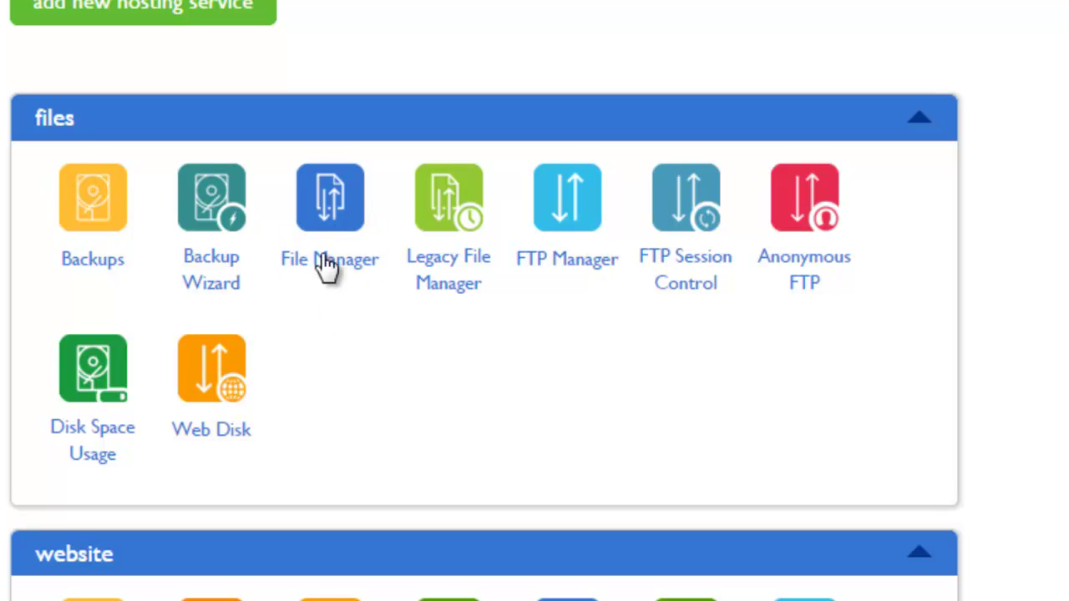
pyautogui.click(327, 204)
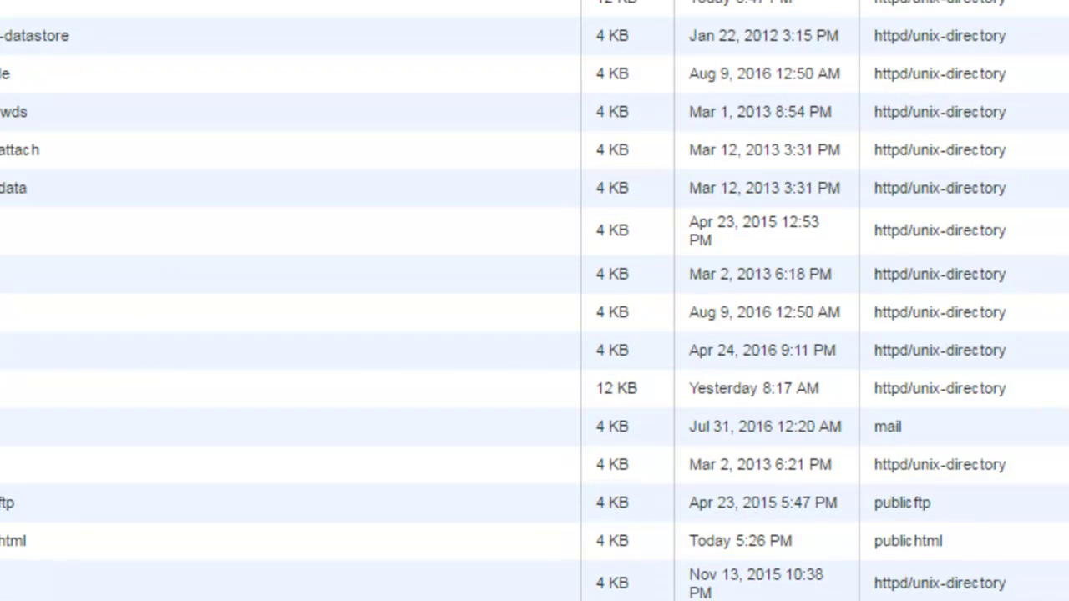
# Open the public_html folder in File Manager and go into the infected site's folder.
pyautogui.doubleClick(17, 540)
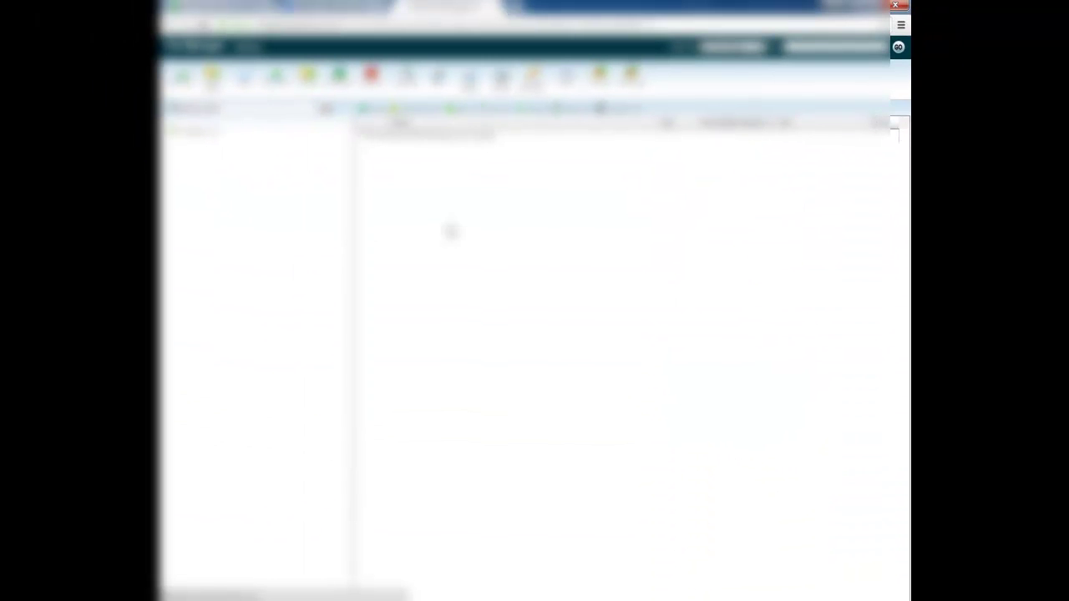
pyautogui.scroll(-5, 890, 328)
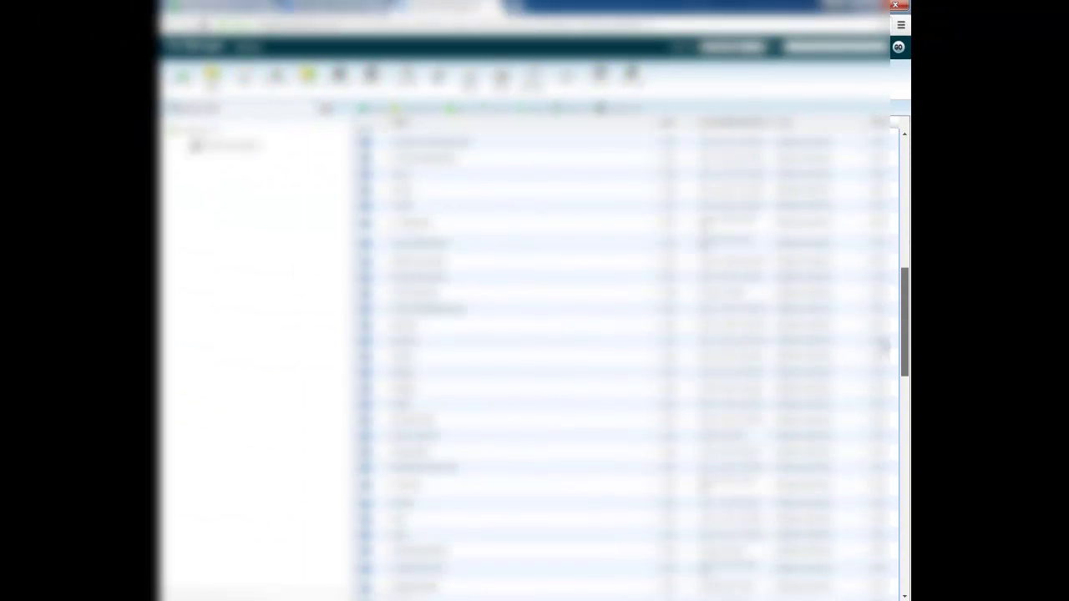
pyautogui.scroll(-5, 890, 328)
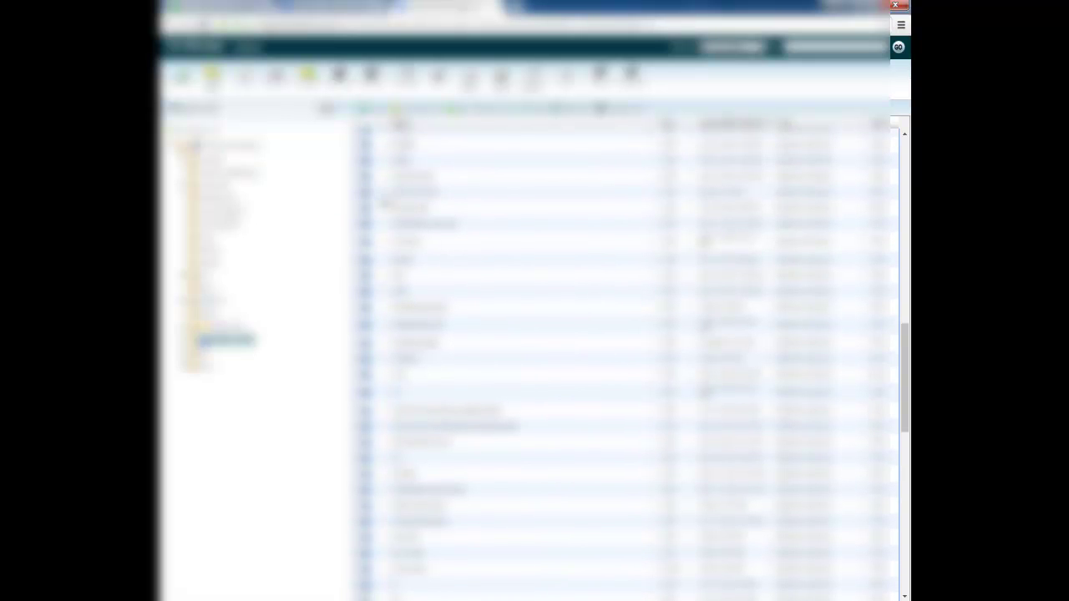
pyautogui.doubleClick(373, 196)
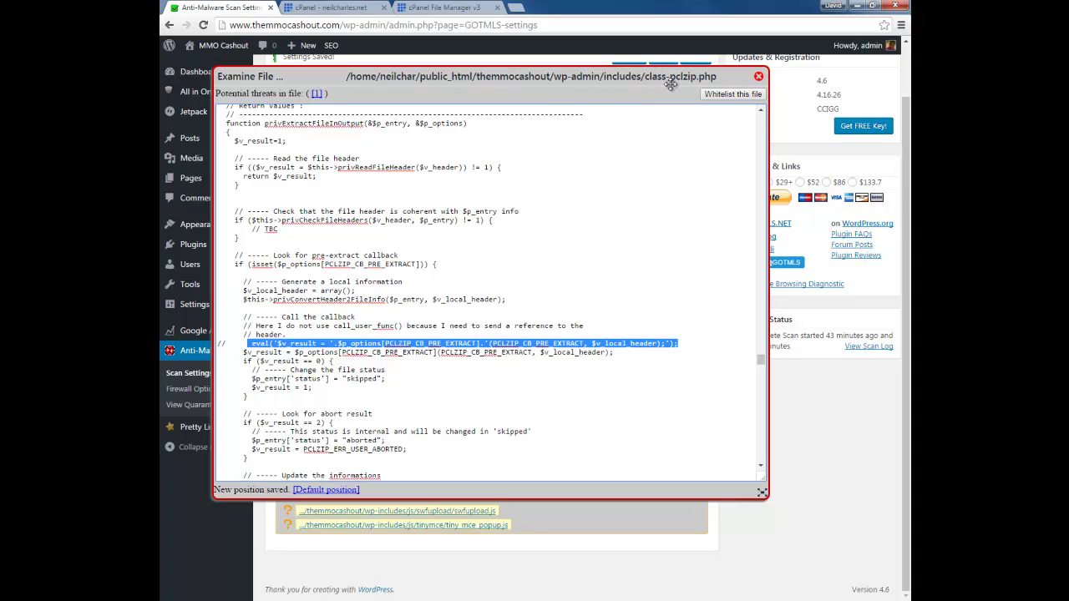
# Follow the flagged file's path in File Manager from the themmocashout folder through wp-admin into its includes folder.
pyautogui.click(426, 9)
pyautogui.moveTo(903, 196); pyautogui.dragTo(900, 331)
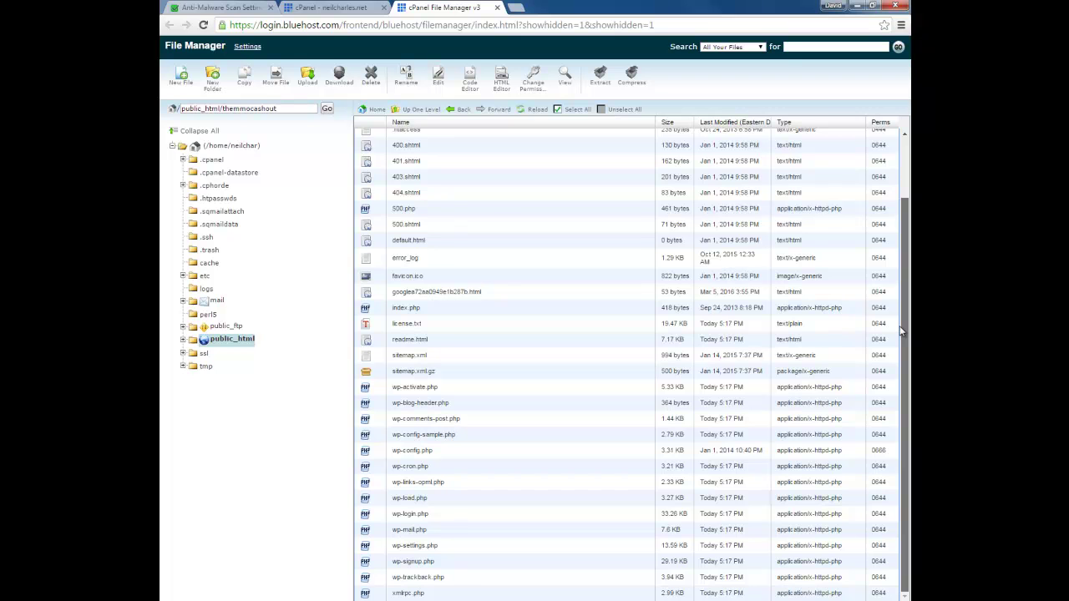
pyautogui.scroll(2, 902, 234)
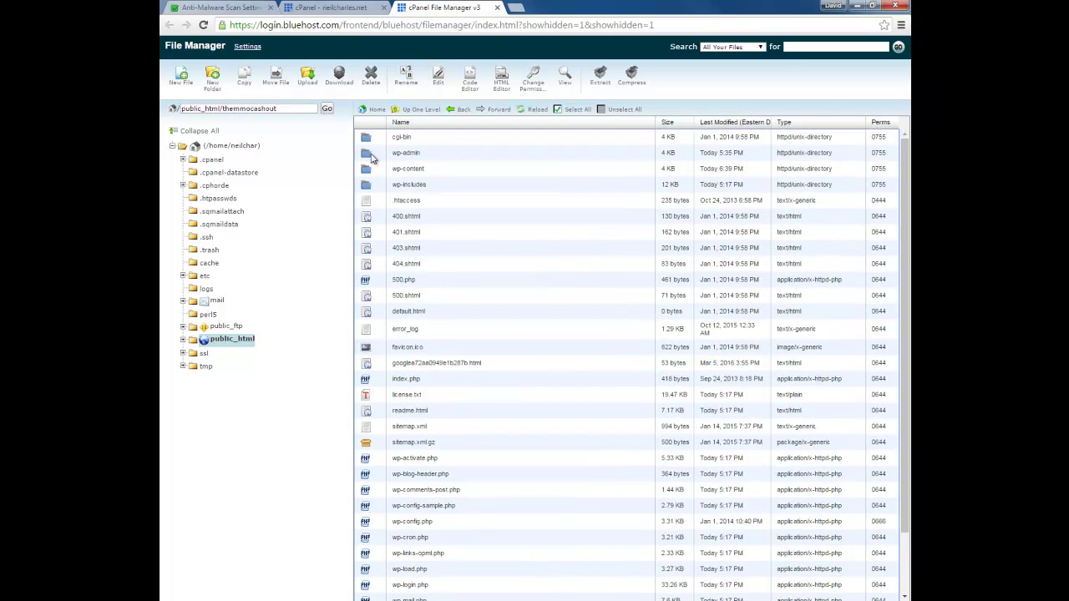
pyautogui.click(203, 7)
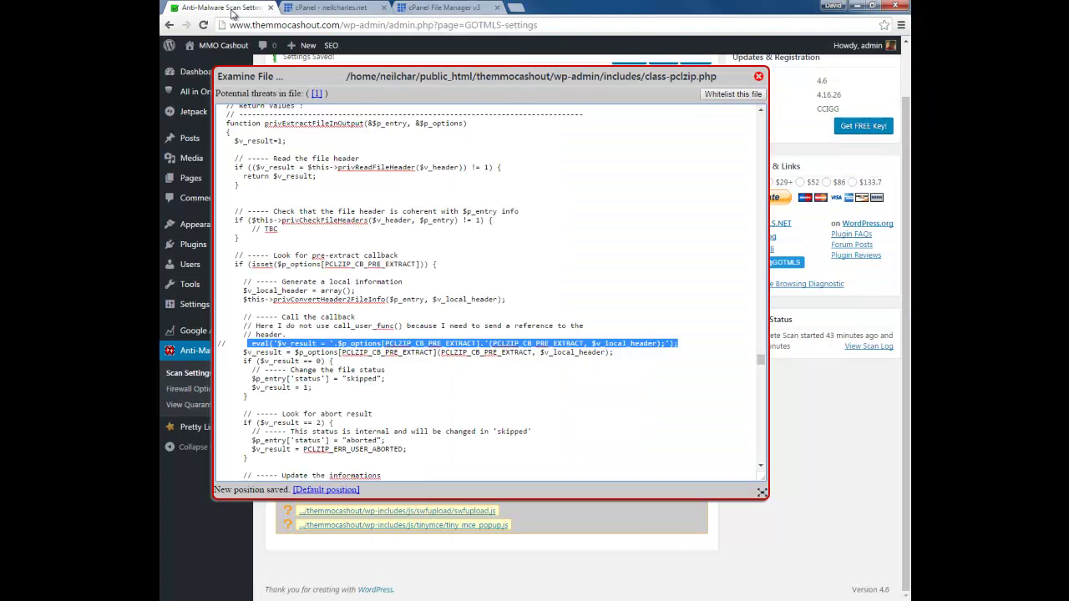
pyautogui.click(444, 7)
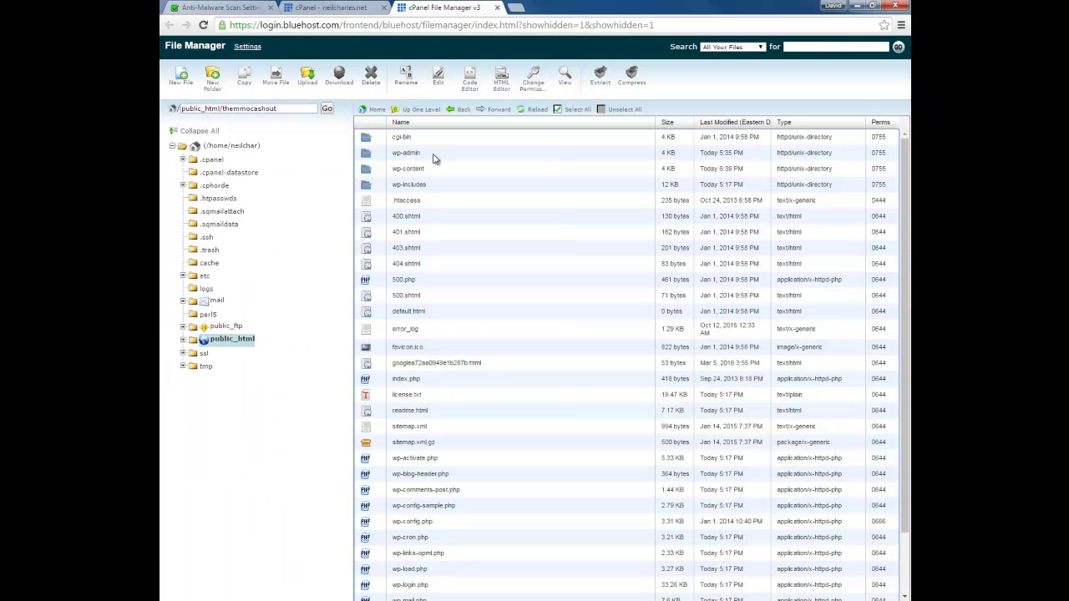
pyautogui.doubleClick(364, 155)
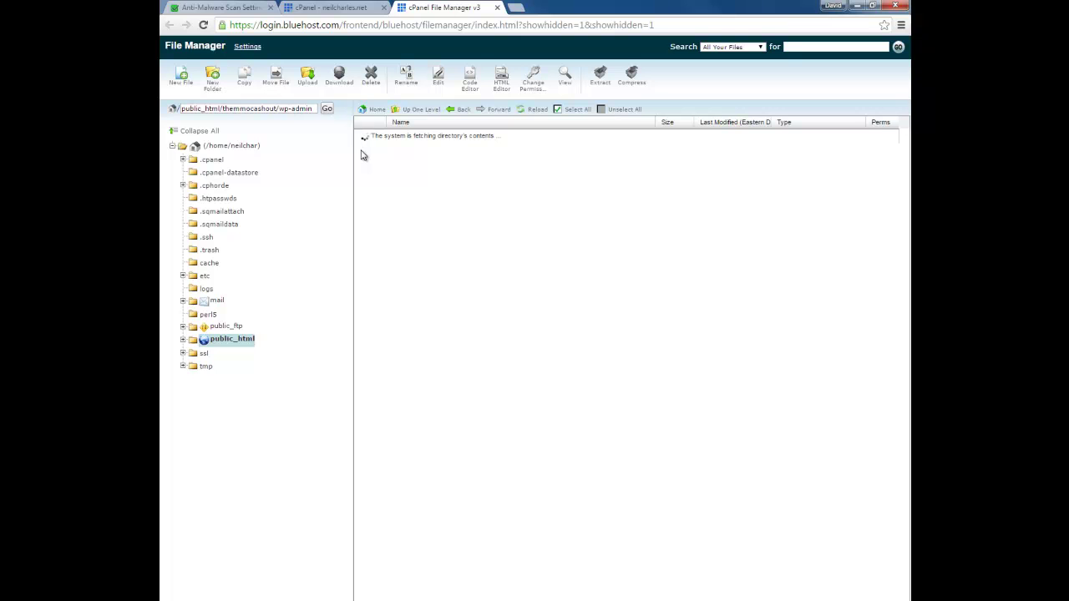
pyautogui.doubleClick(374, 170)
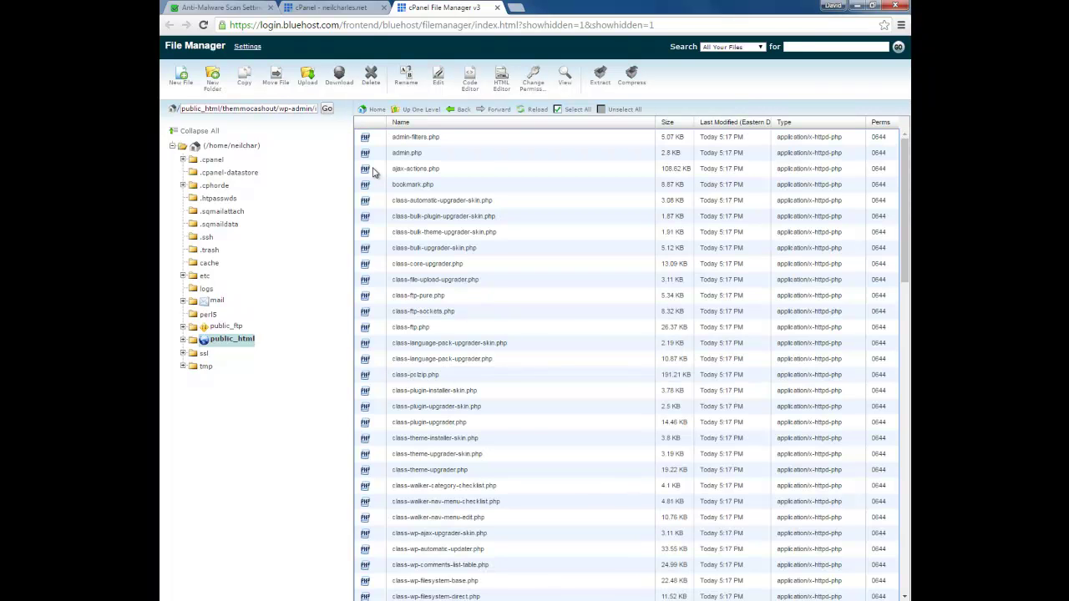
# Check the flagged file name in the malware scanner against the includes folder listing and select class-pclzip.php.
pyautogui.click(213, 7)
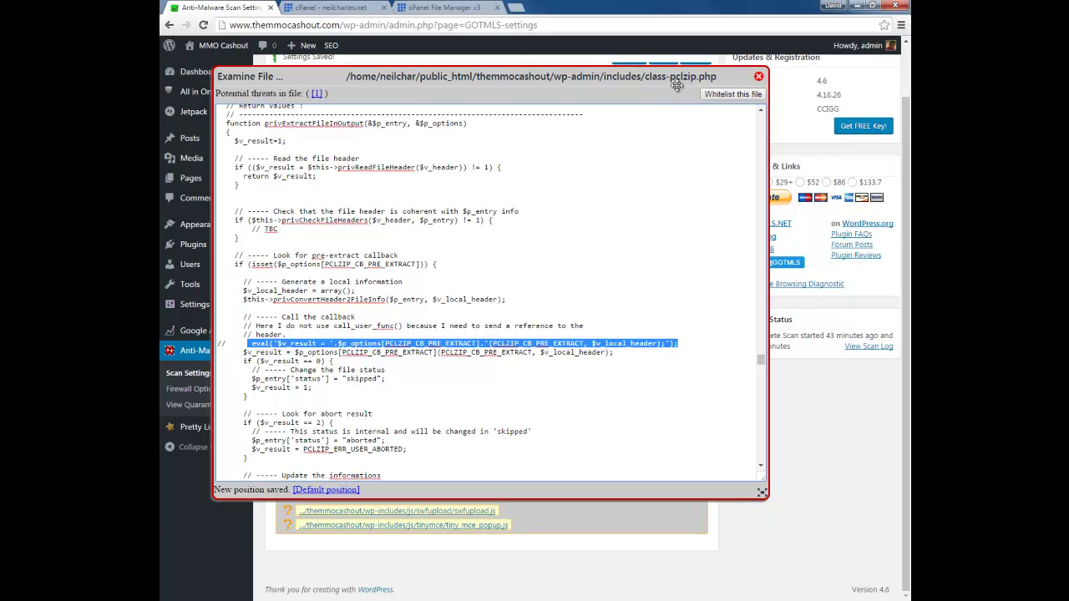
pyautogui.click(454, 9)
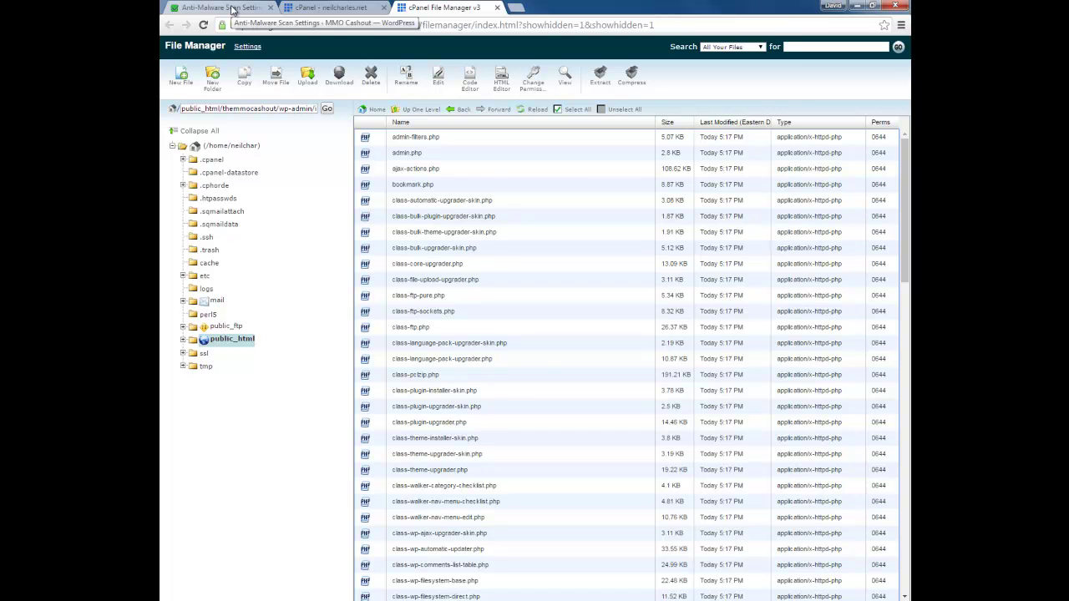
pyautogui.click(226, 7)
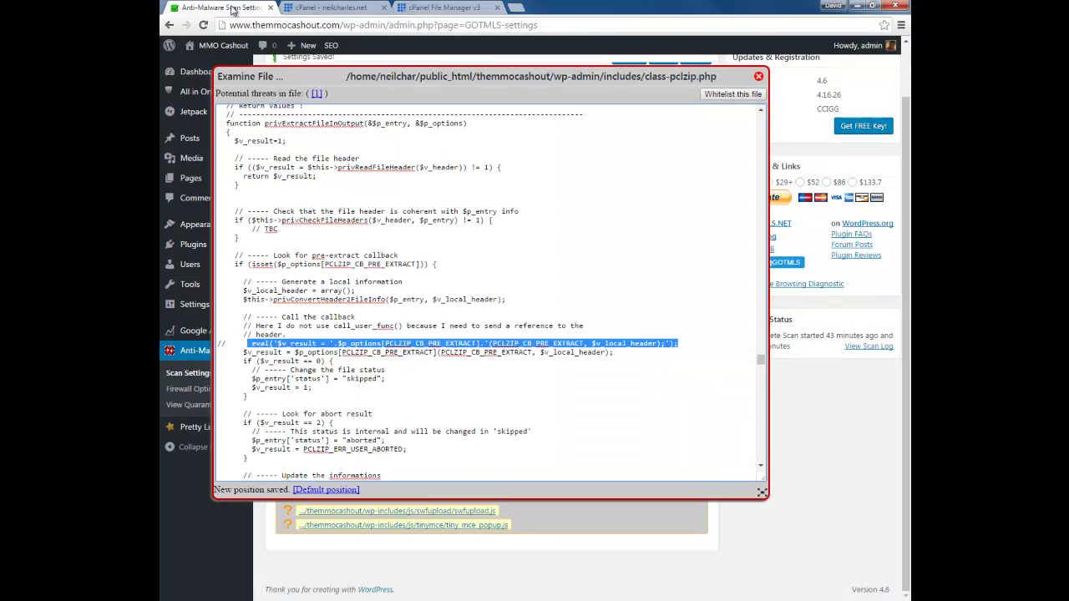
pyautogui.click(456, 7)
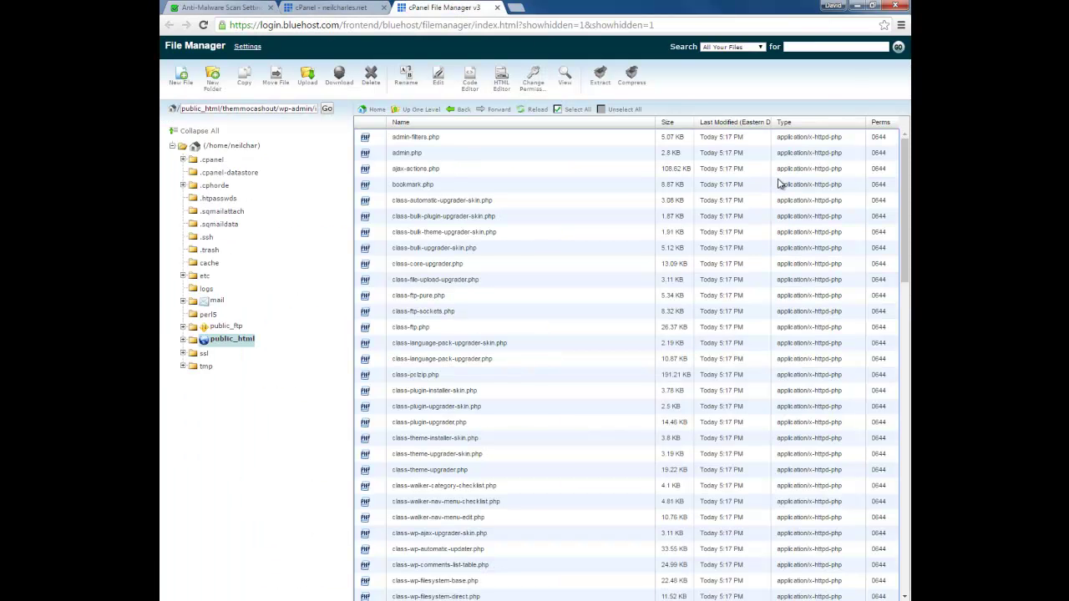
pyautogui.click(420, 377)
pyautogui.click(244, 10)
pyautogui.click(455, 8)
# Open class-pclzip.php from the includes folder in the plain text editor.
pyautogui.rightClick(379, 377)
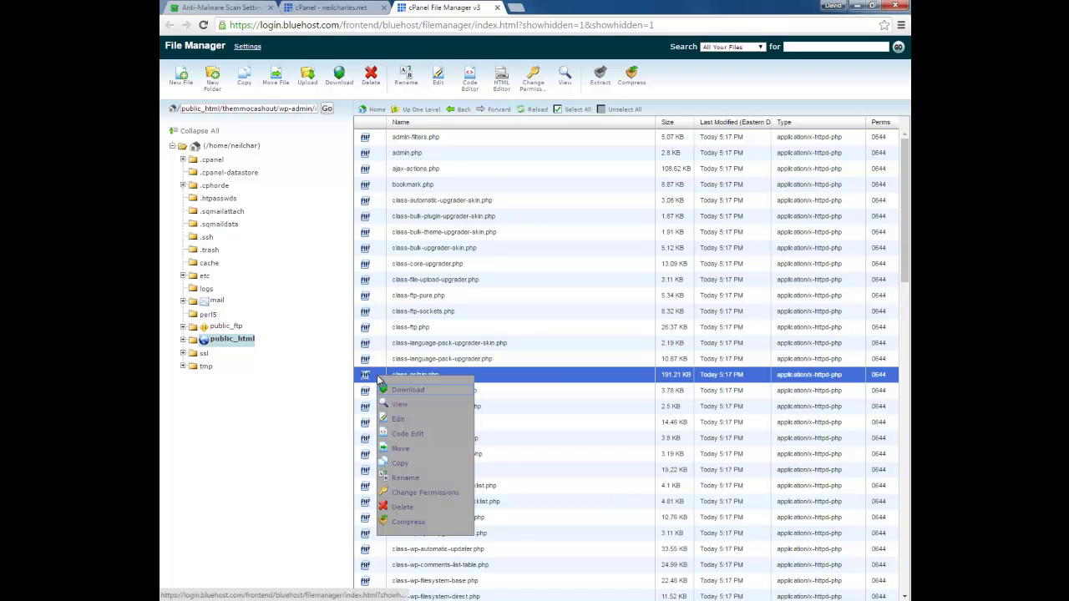
pyautogui.click(561, 385)
pyautogui.click(368, 379)
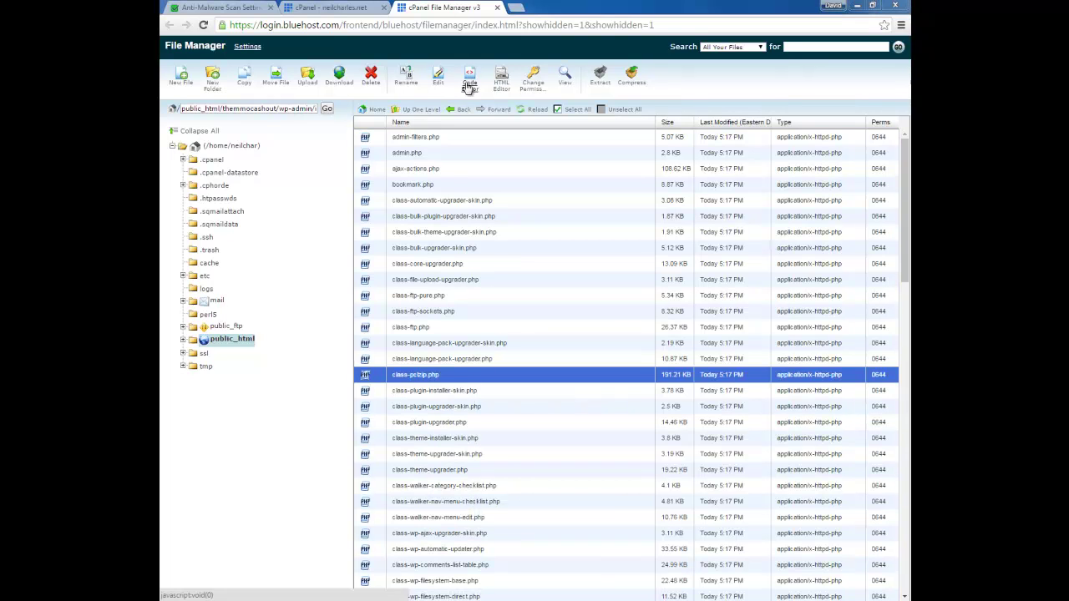
pyautogui.rightClick(379, 377)
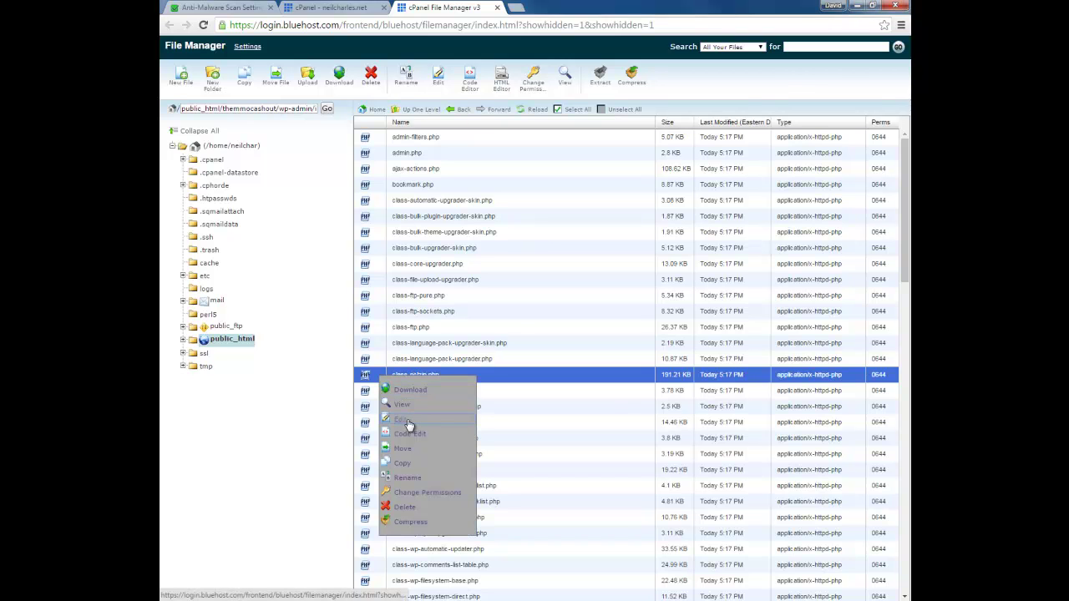
pyautogui.click(408, 422)
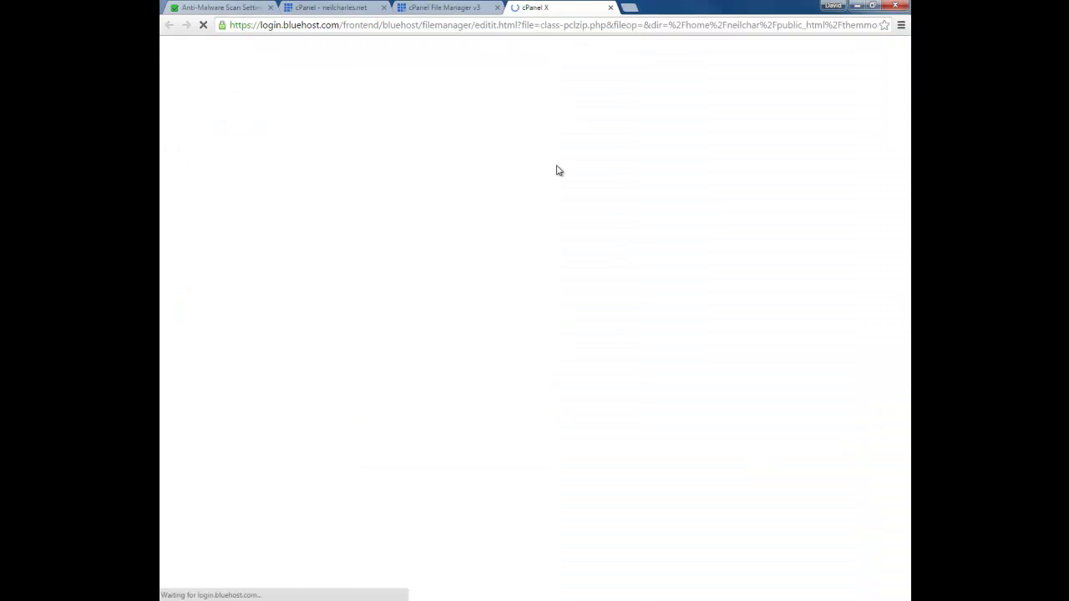
pyautogui.click(598, 164)
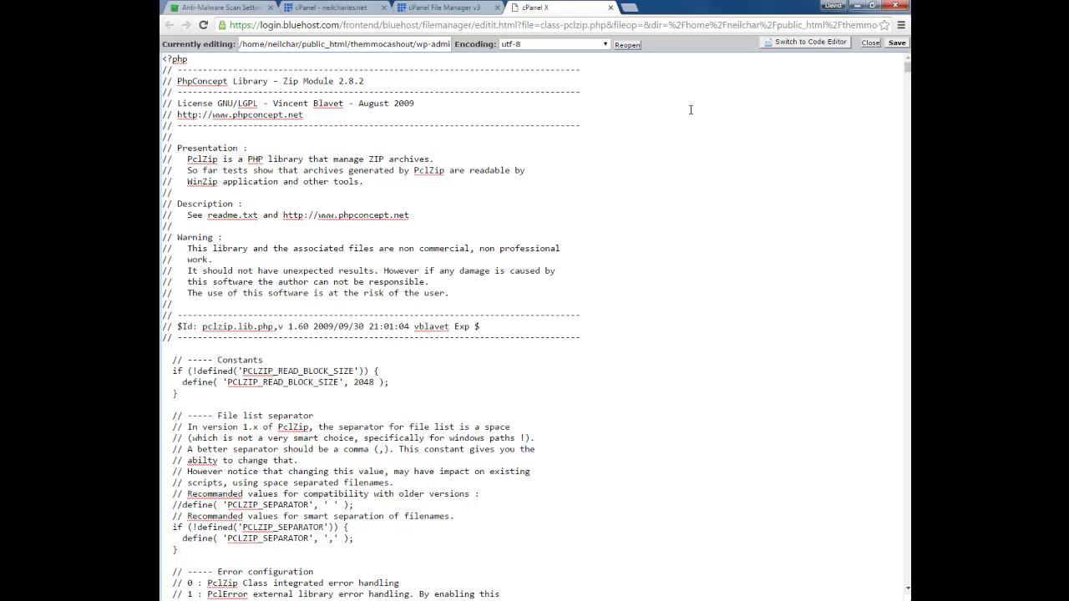
# Search class-pclzip.php for the copied eval line and compare the match with the line flagged in the malware scanner.
pyautogui.hotkey('ctrl', 'f')
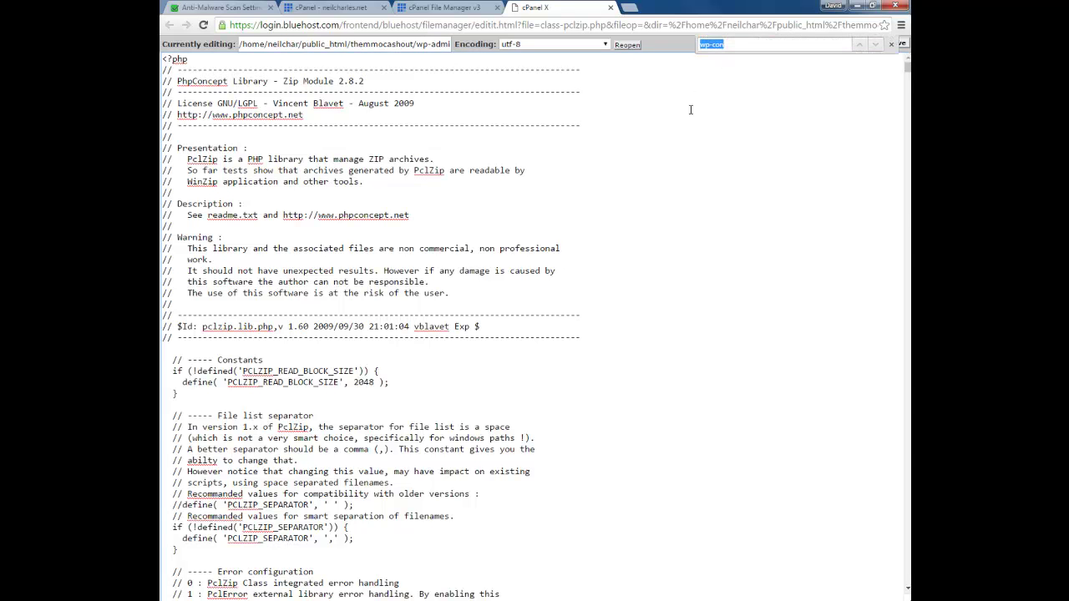
pyautogui.rightClick(738, 46)
pyautogui.click(756, 105)
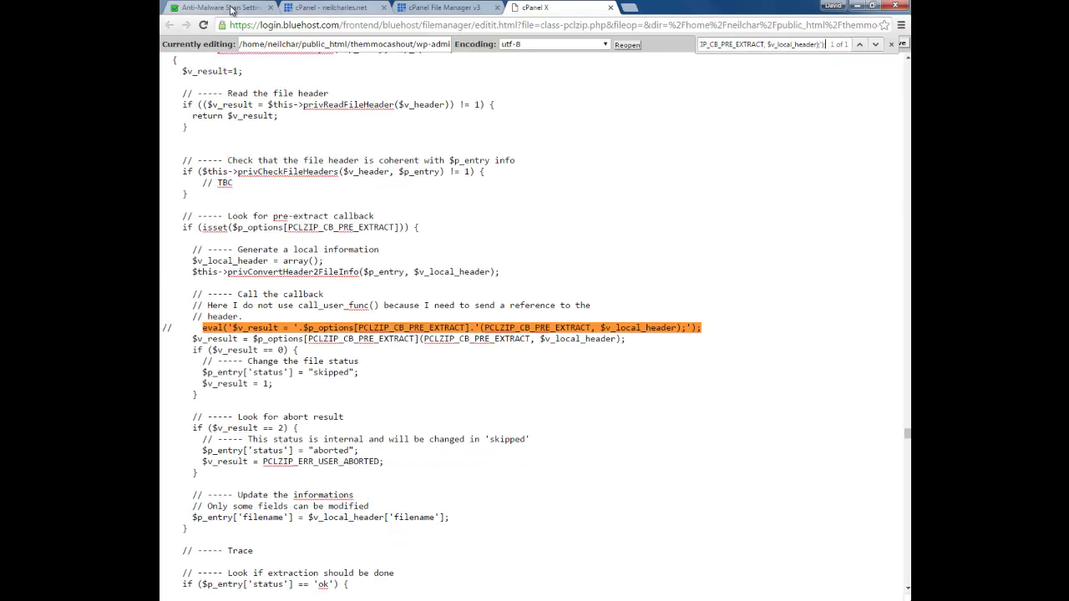
pyautogui.hotkey('ctrl', '1')
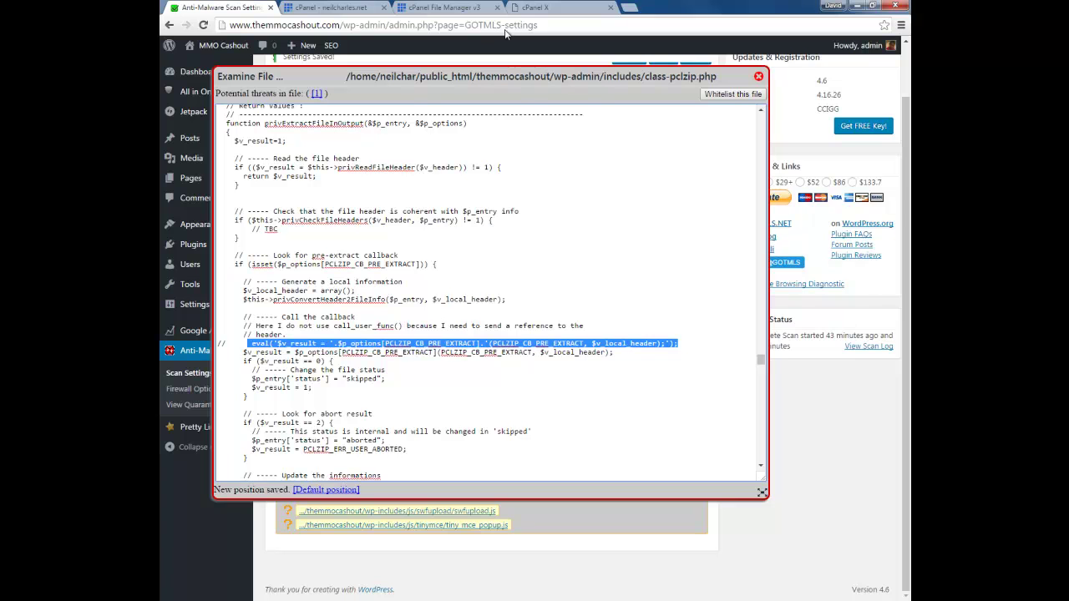
pyautogui.click(534, 8)
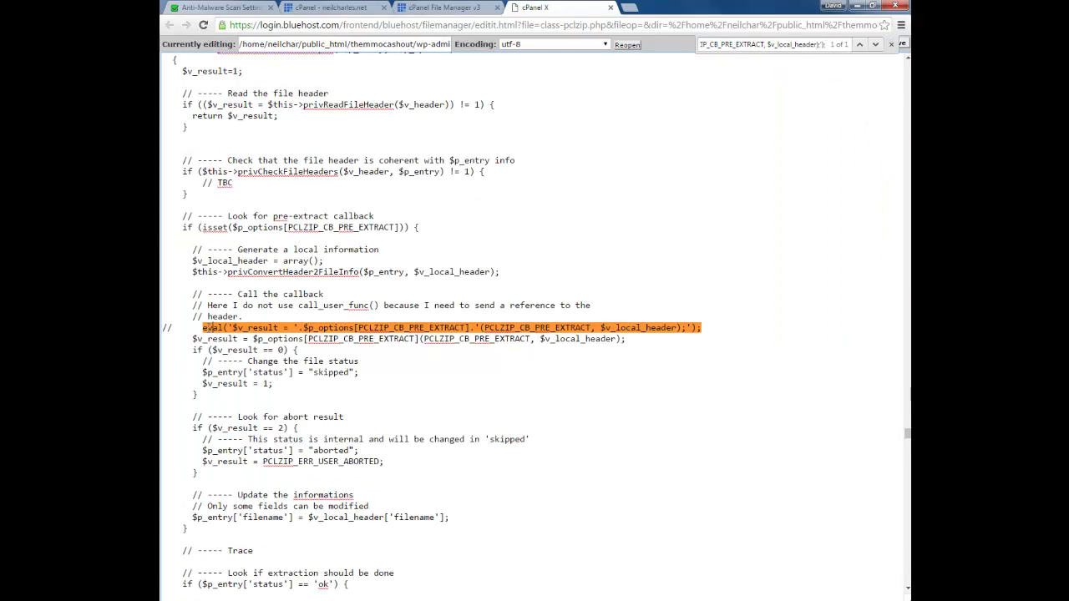
# Delete the eval statement under the "Call the callback" comment of the pre-extract section and save class-pclzip.php.
pyautogui.moveTo(202, 327); pyautogui.dragTo(278, 329)
pyautogui.moveTo(399, 325); pyautogui.dragTo(704, 327)
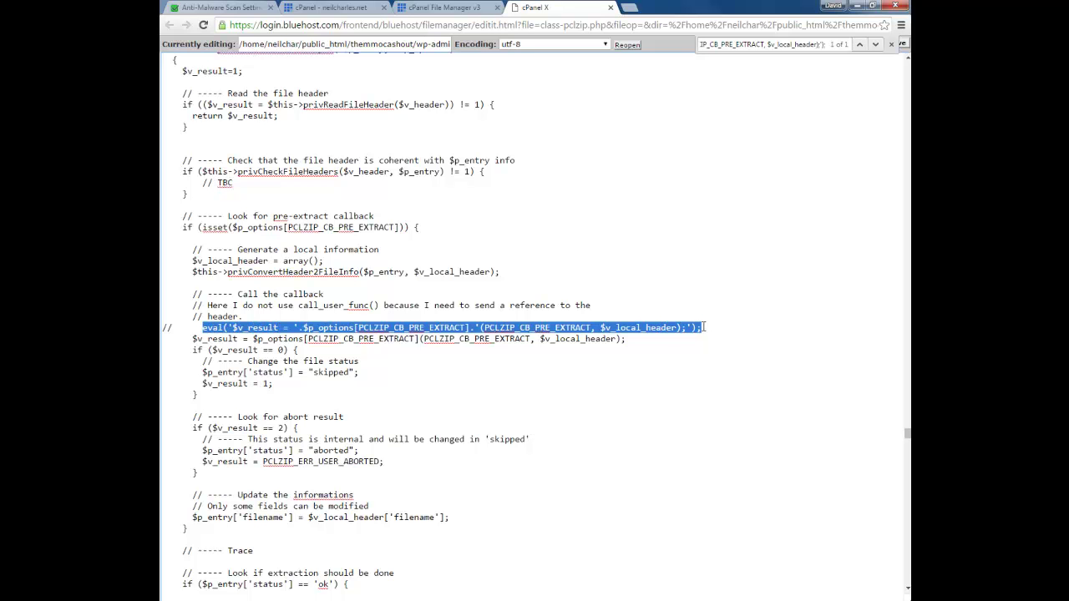
pyautogui.press('Delete')
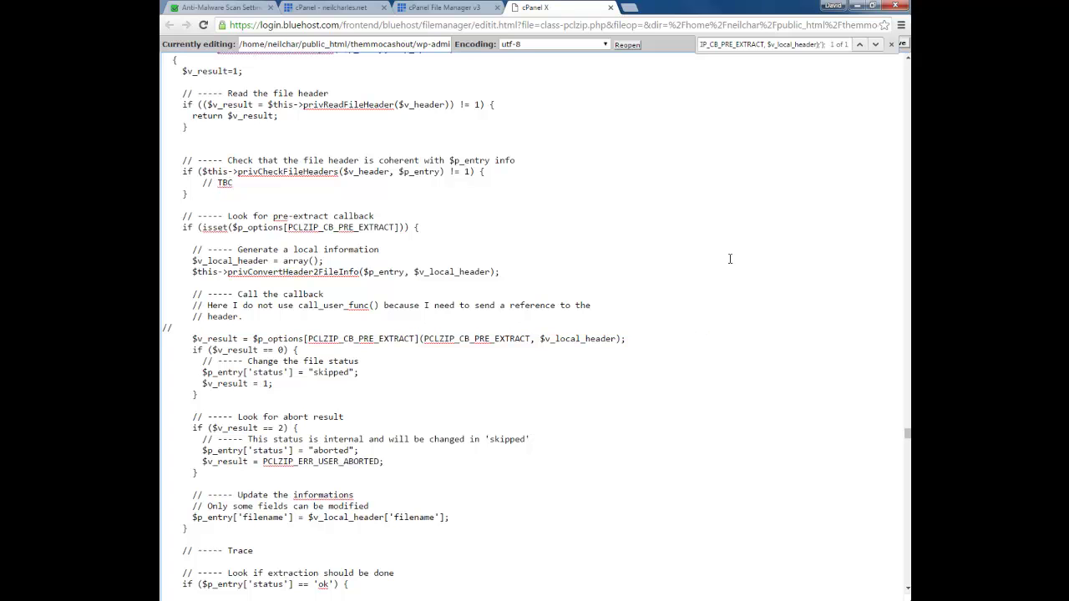
pyautogui.click(891, 44)
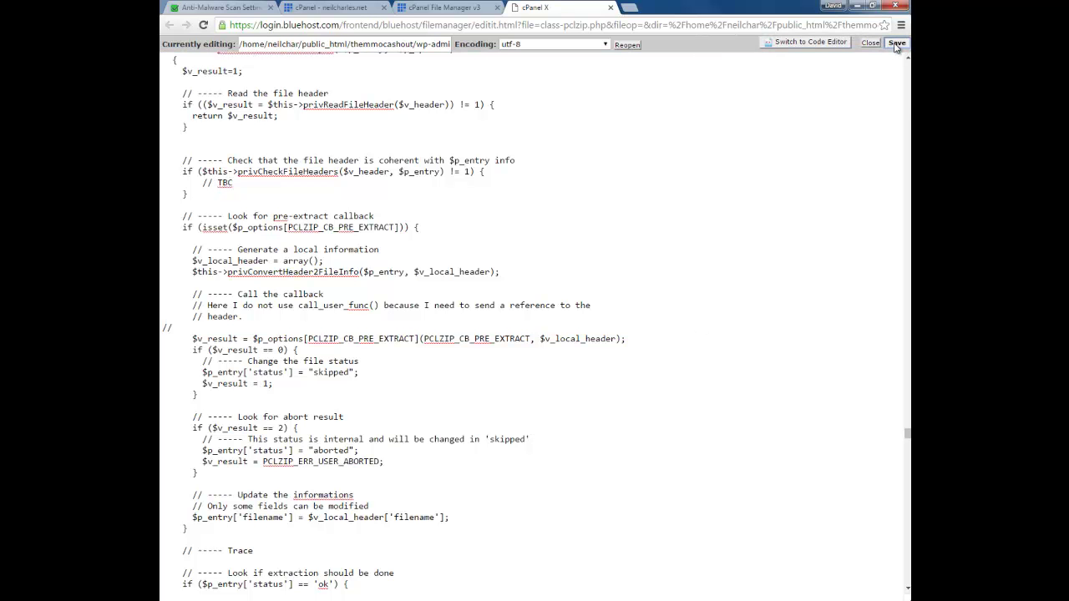
pyautogui.click(896, 43)
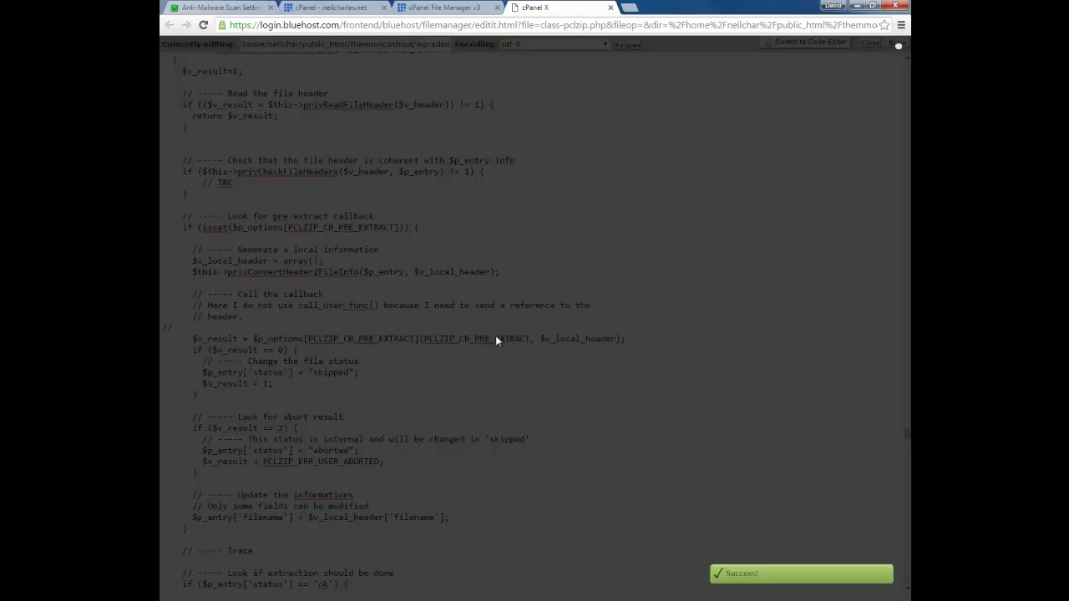
# Return to the Anti-Malware scan results, re-examine class-pclzip.php for remaining threats and close its viewer.
pyautogui.click(439, 8)
pyautogui.click(317, 8)
pyautogui.click(228, 10)
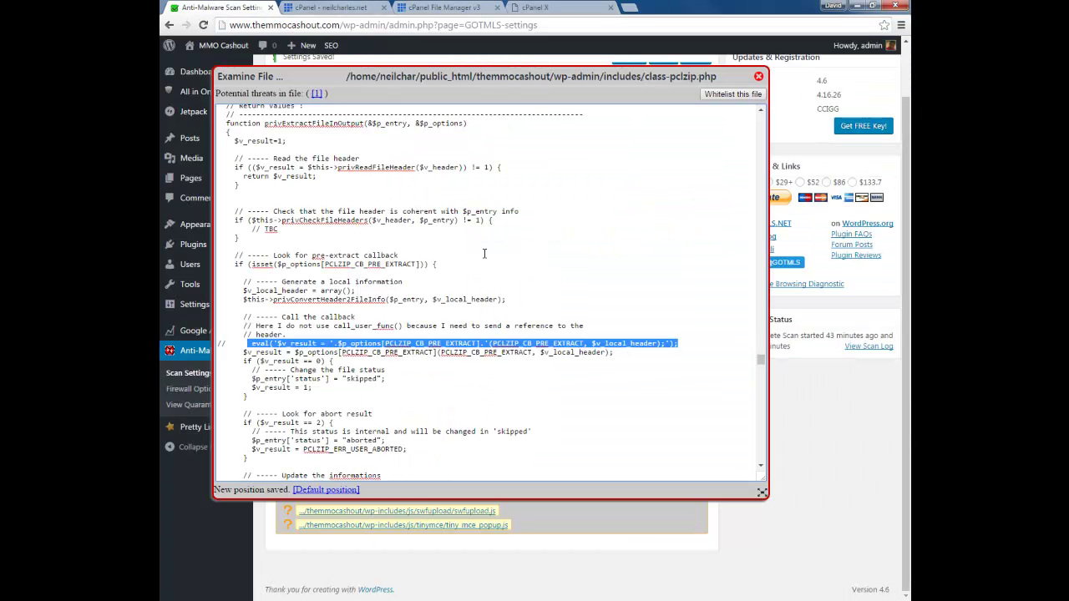
pyautogui.click(757, 78)
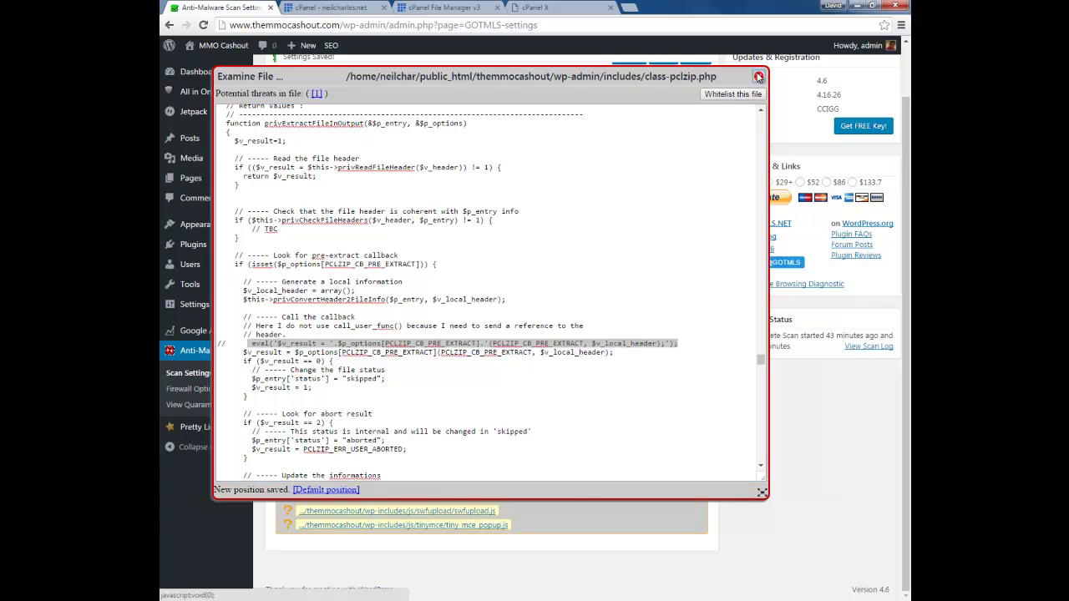
pyautogui.click(414, 389)
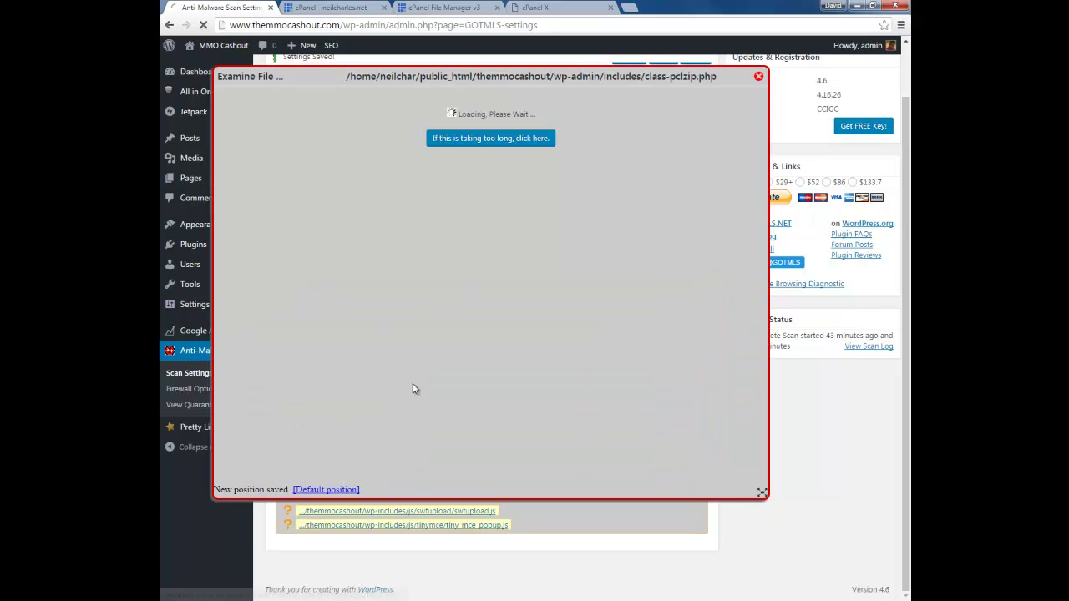
pyautogui.click(446, 138)
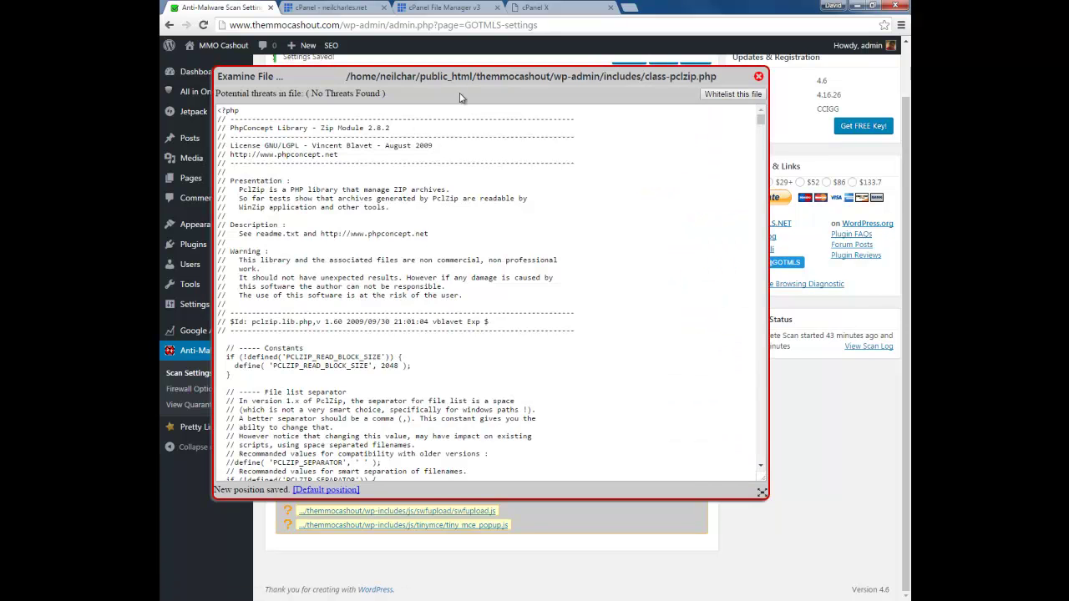
pyautogui.click(758, 76)
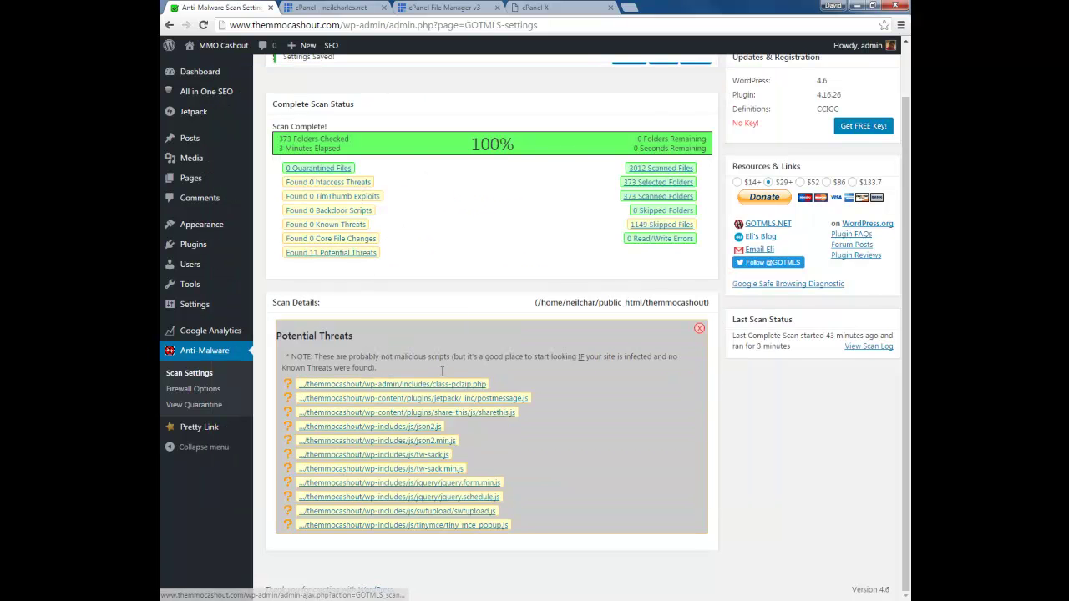
# Open the potential threat jetpack/_inc/postmessage.js, locate its flagged threat and copy the code from the eval call to the end.
pyautogui.click(403, 407)
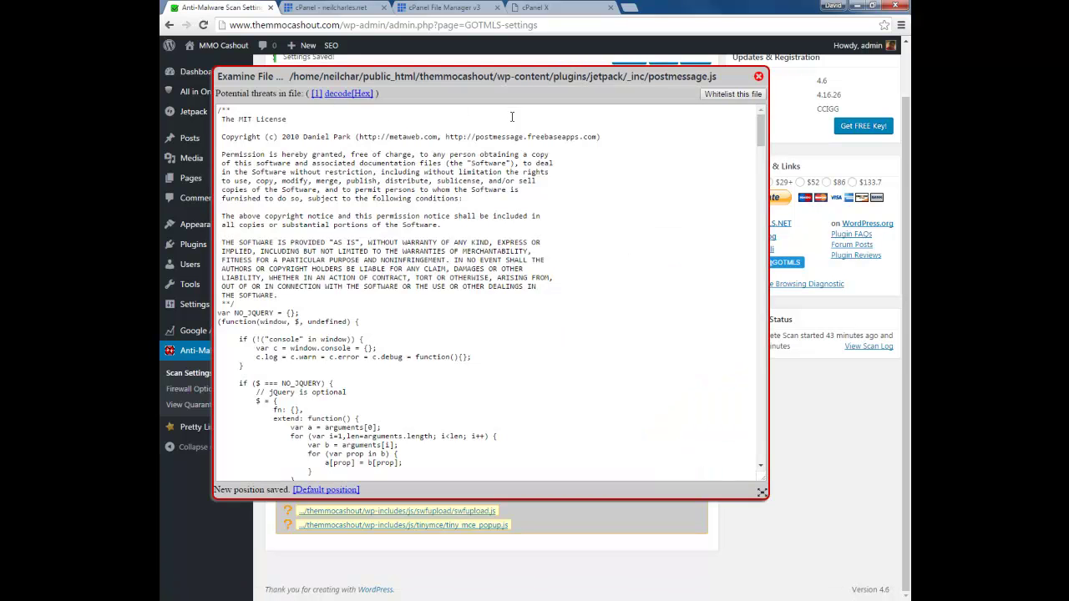
pyautogui.click(316, 93)
pyautogui.moveTo(760, 129); pyautogui.dragTo(747, 443)
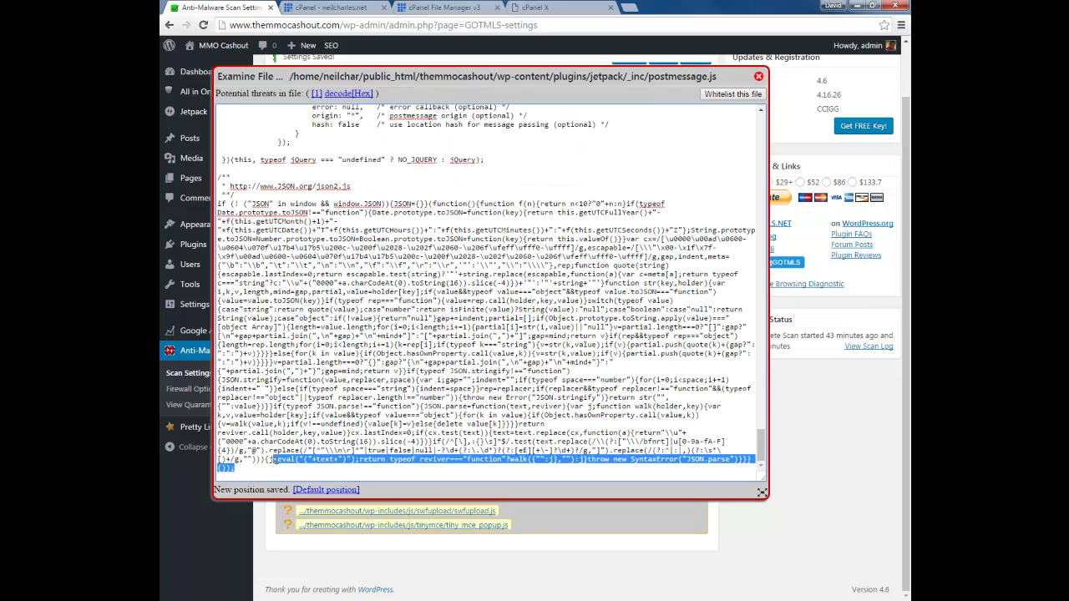
pyautogui.rightClick(283, 461)
pyautogui.click(327, 321)
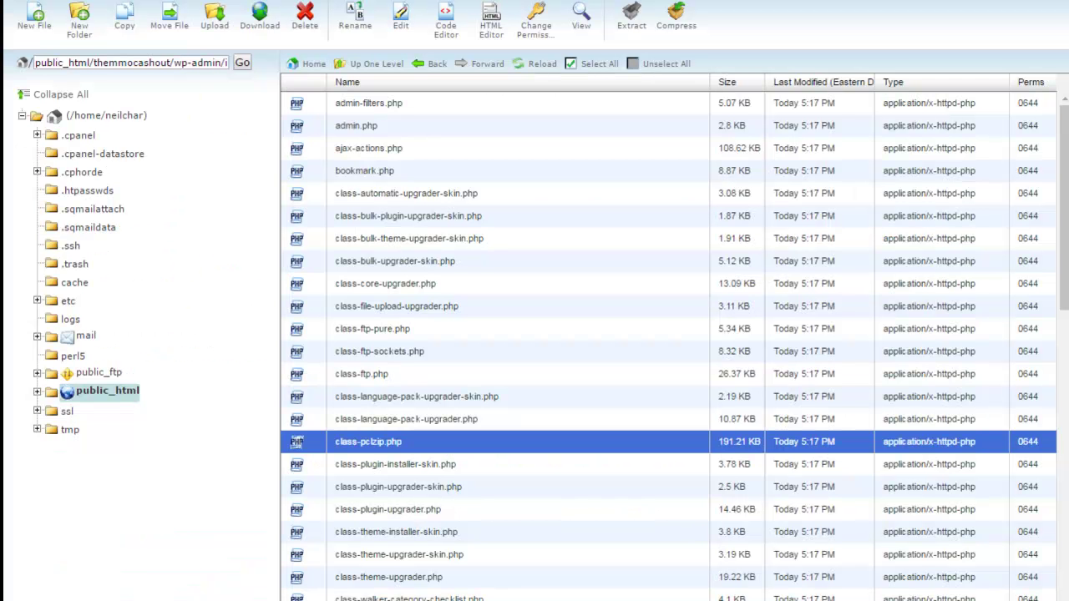
# In the File Manager, go to the site's wp-content/plugins/jetpack/_inc folder and open postmessage.js for editing.
pyautogui.click(431, 67)
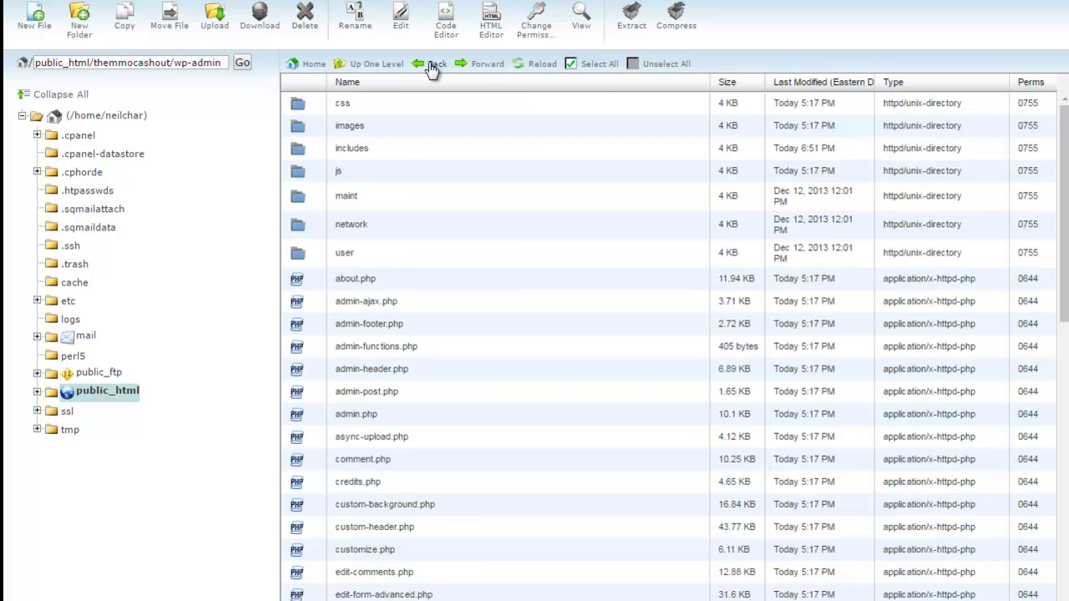
pyautogui.click(431, 66)
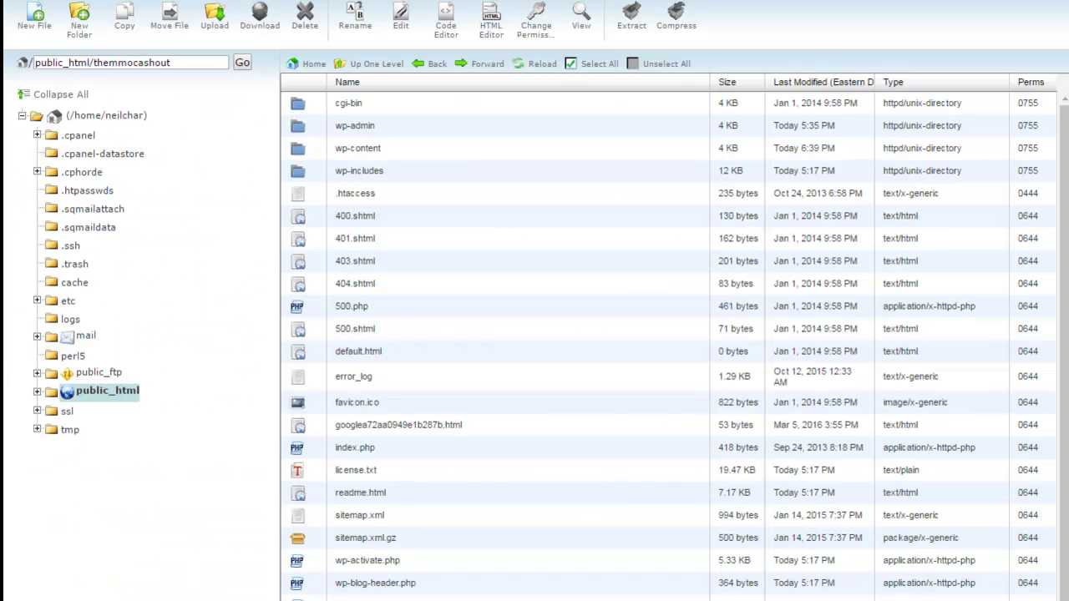
pyautogui.doubleClick(305, 147)
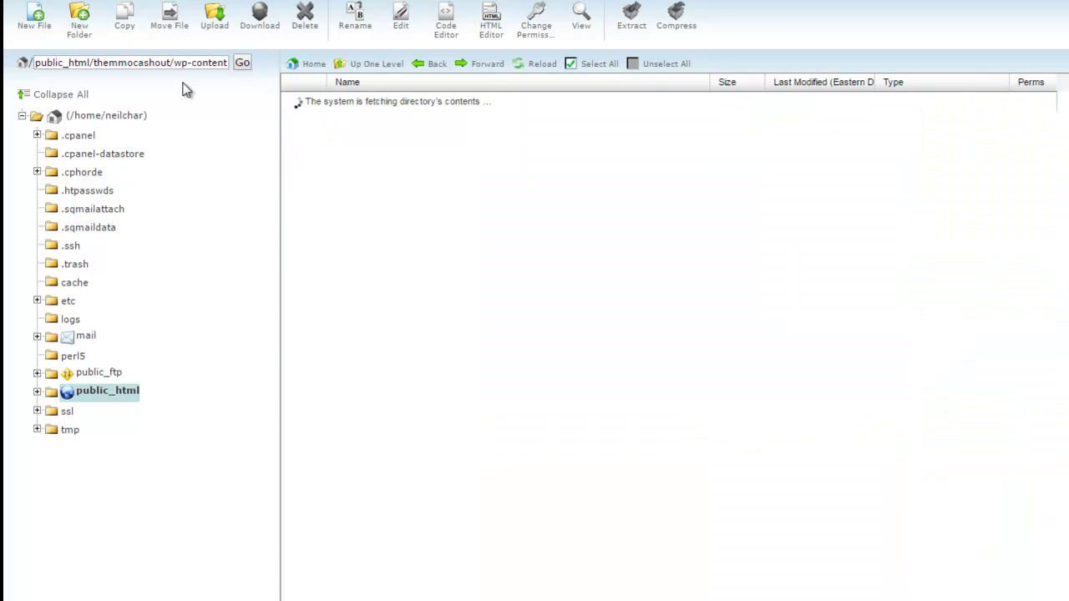
pyautogui.doubleClick(299, 127)
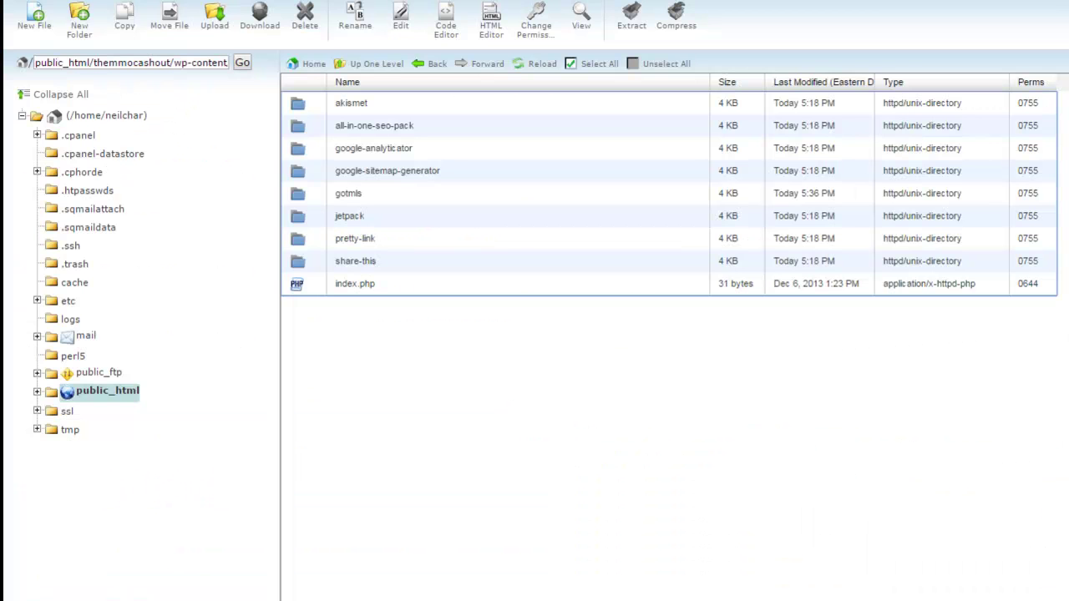
pyautogui.doubleClick(294, 219)
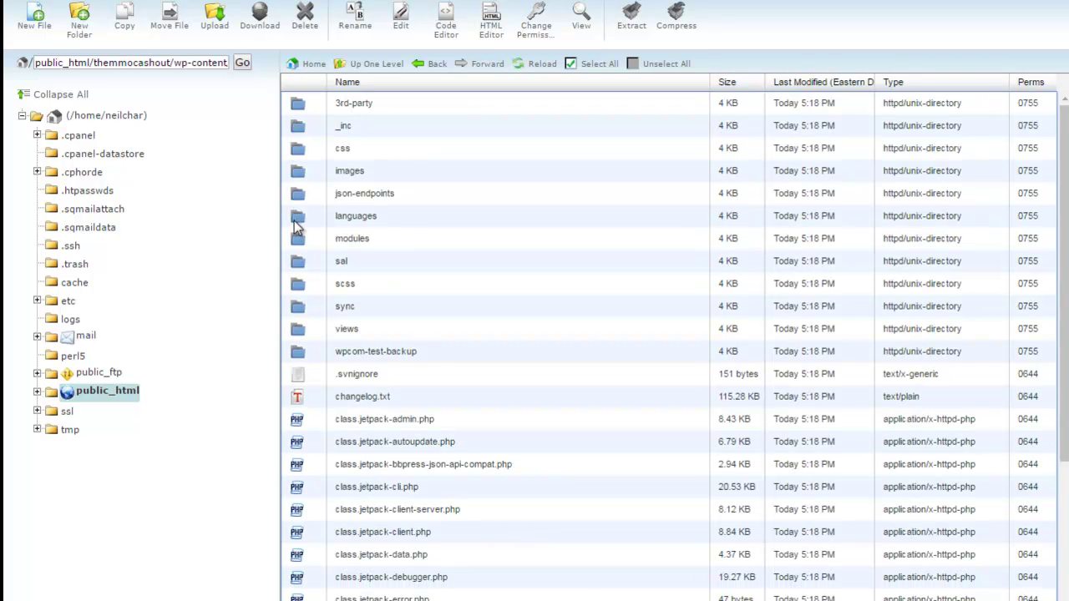
pyautogui.doubleClick(302, 131)
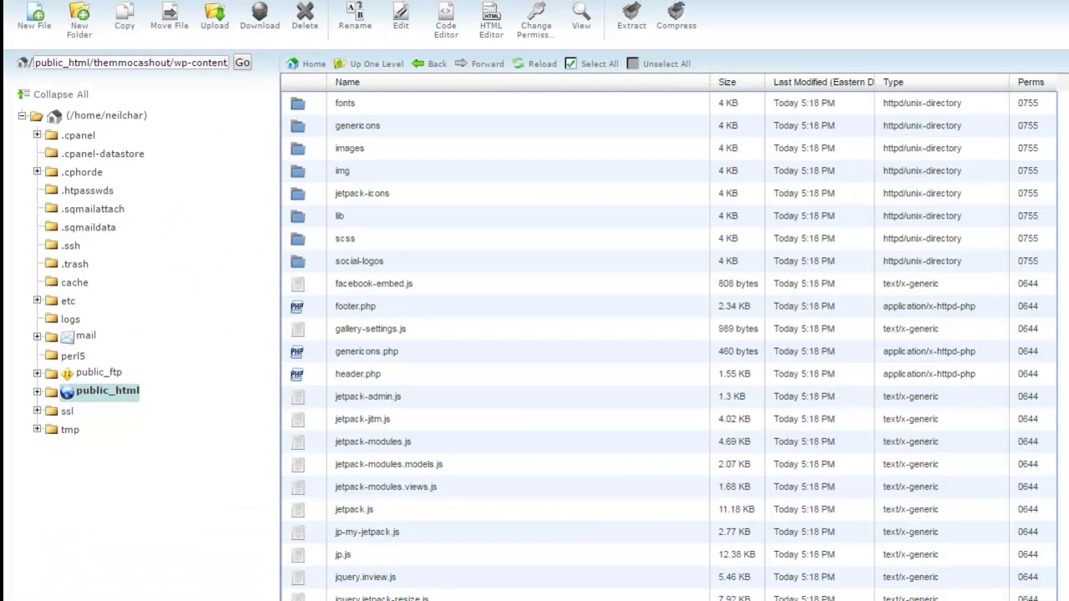
pyautogui.rightClick(330, 509)
pyautogui.click(368, 537)
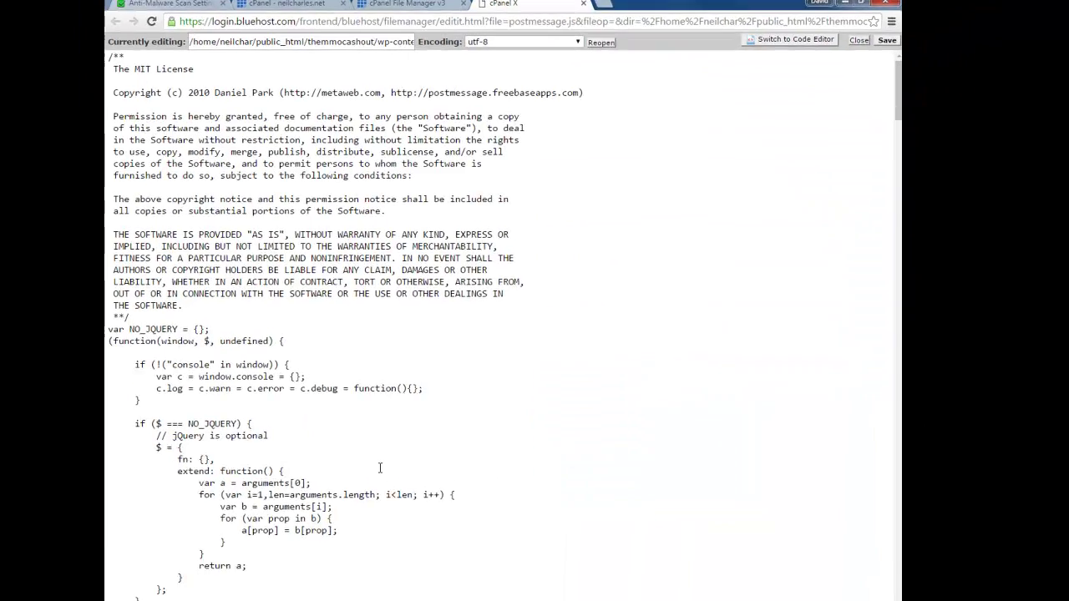
# Find the copied eval code in postmessage.js, delete it from "=eval" through the end of the file and save.
pyautogui.click(645, 145)
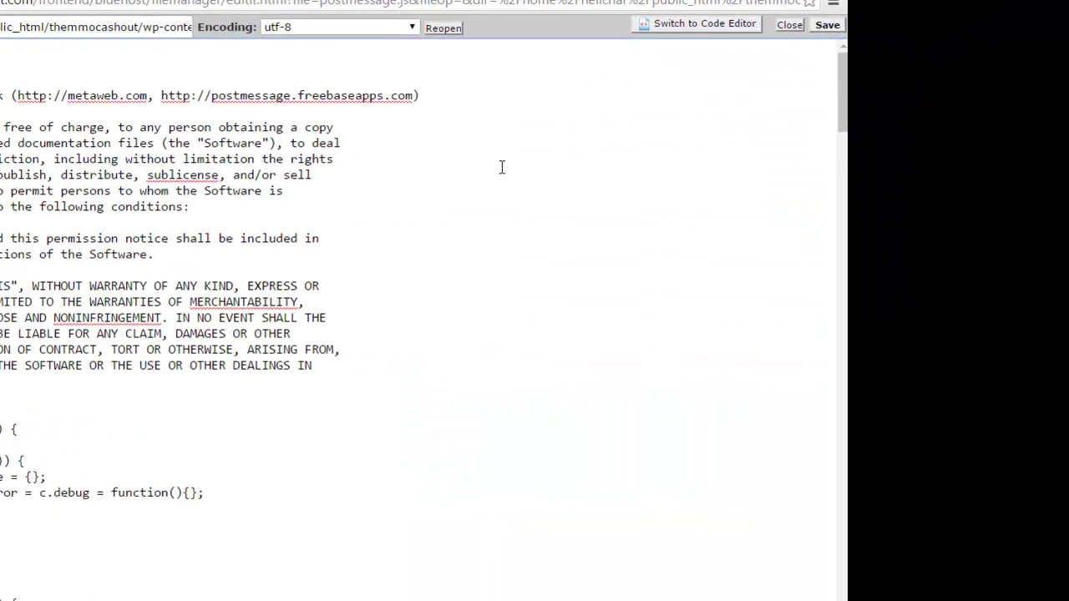
pyautogui.hotkey('ctrl', 'f')
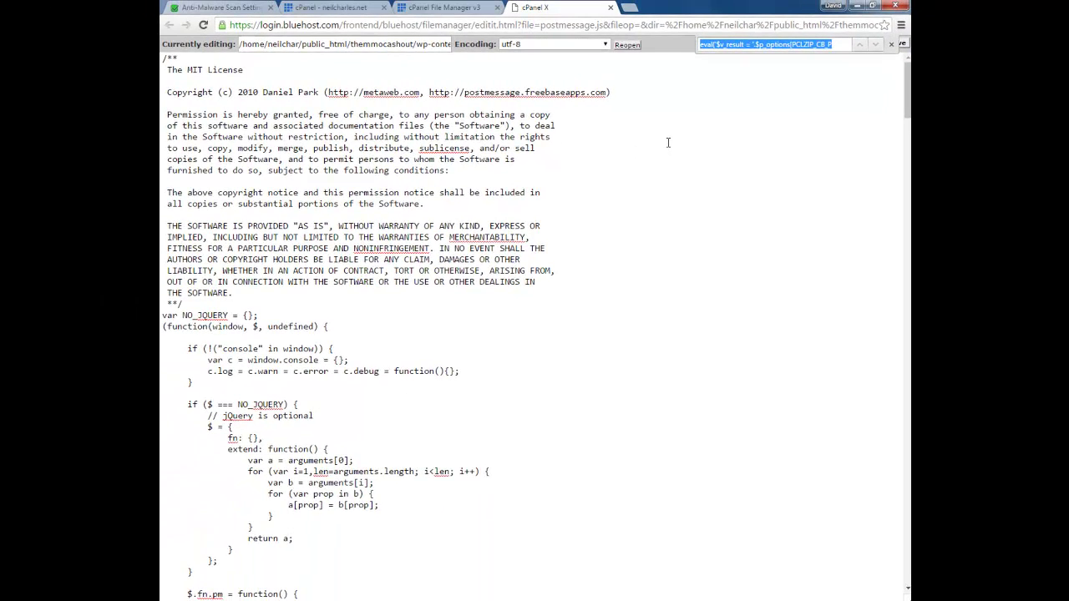
pyautogui.rightClick(733, 45)
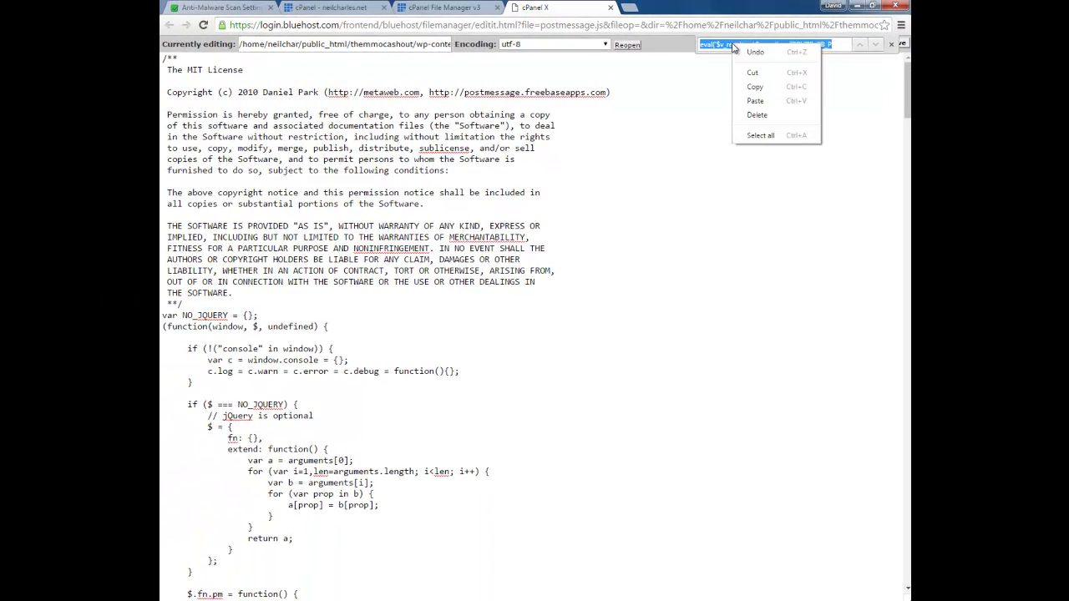
pyautogui.click(767, 101)
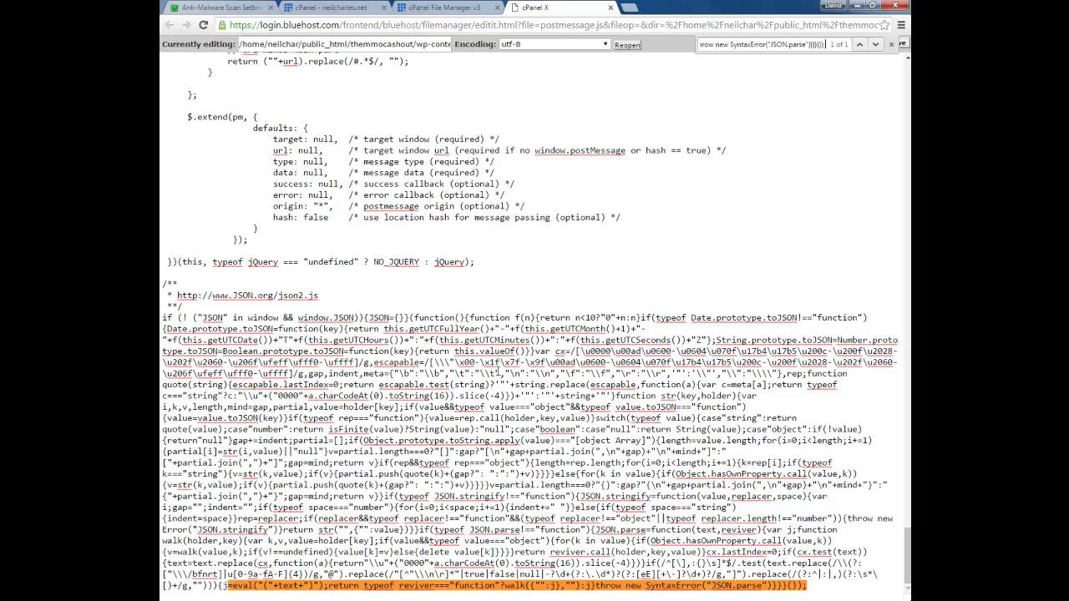
pyautogui.moveTo(228, 588); pyautogui.dragTo(815, 593)
pyautogui.press('Delete')
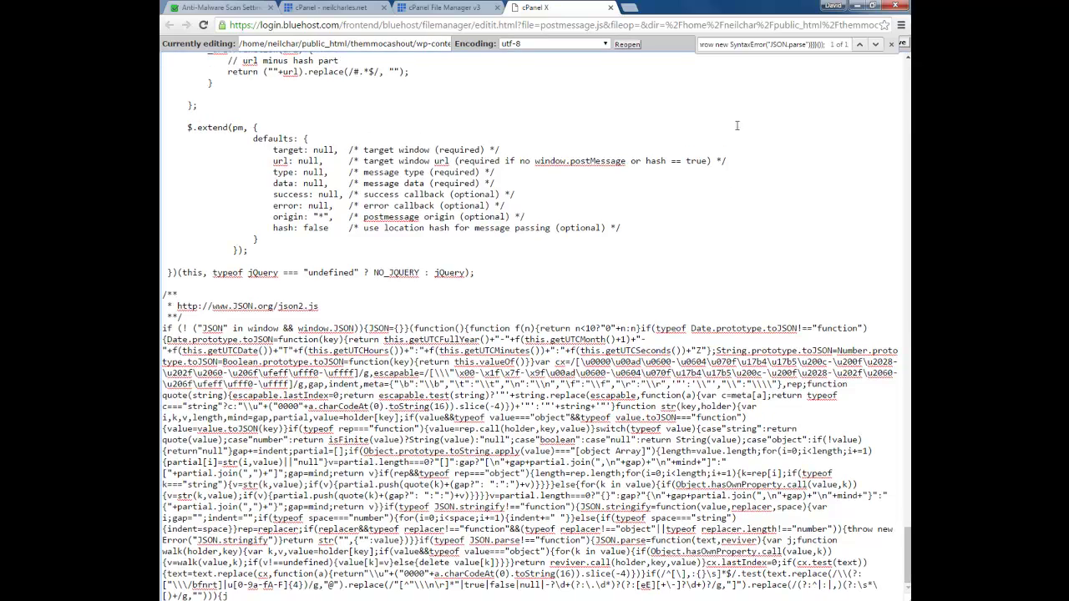
pyautogui.click(891, 43)
pyautogui.click(898, 44)
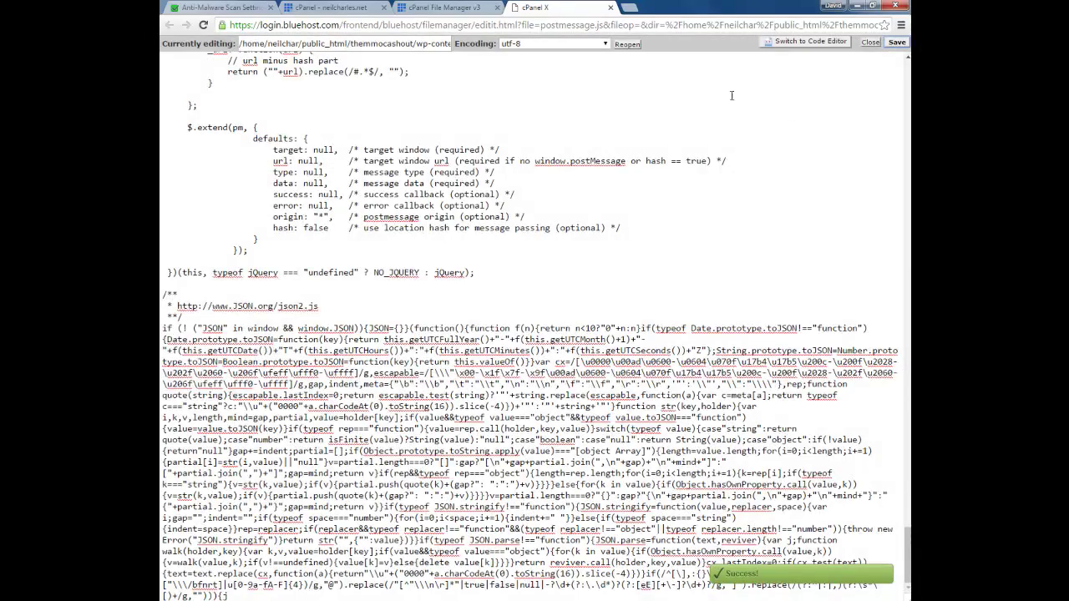
# Close the postmessage.js editor and re-examine jetpack/_inc/postmessage.js in the Anti-Malware scan results for remaining threats.
pyautogui.click(610, 8)
pyautogui.click(234, 8)
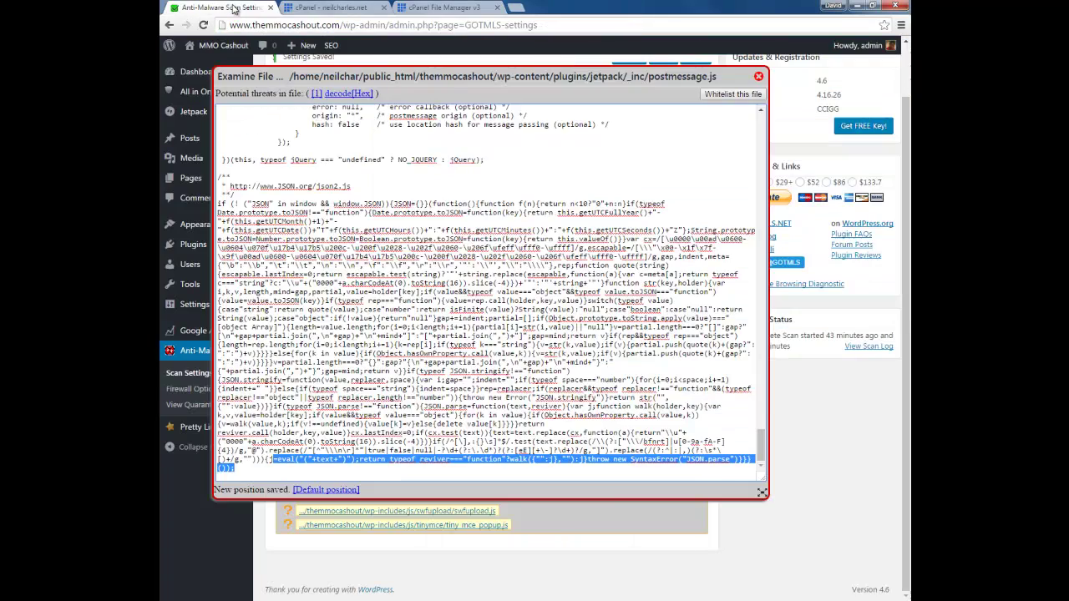
pyautogui.click(758, 76)
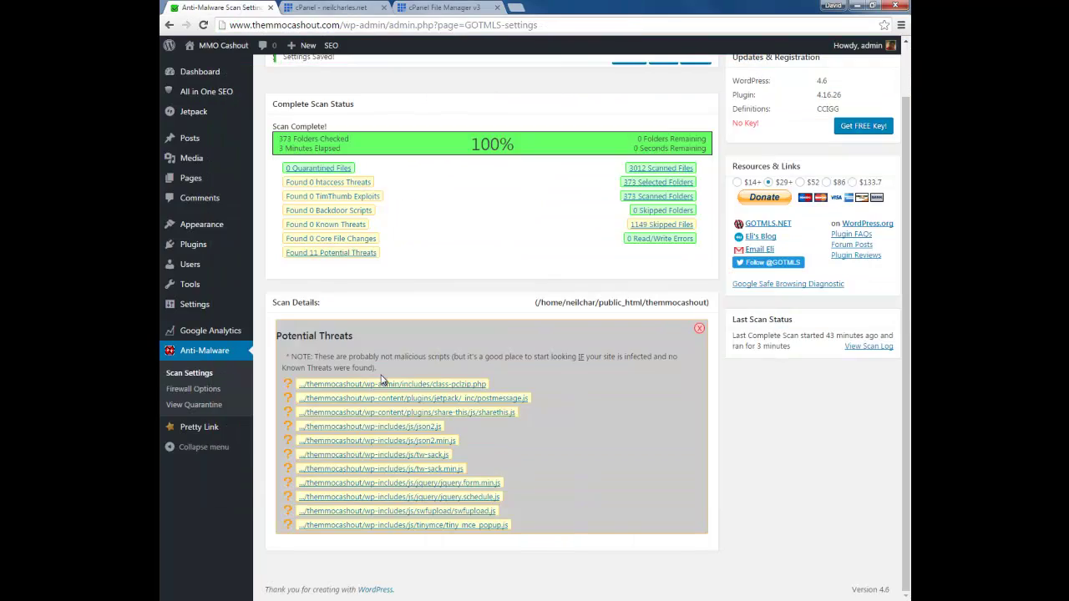
pyautogui.click(383, 400)
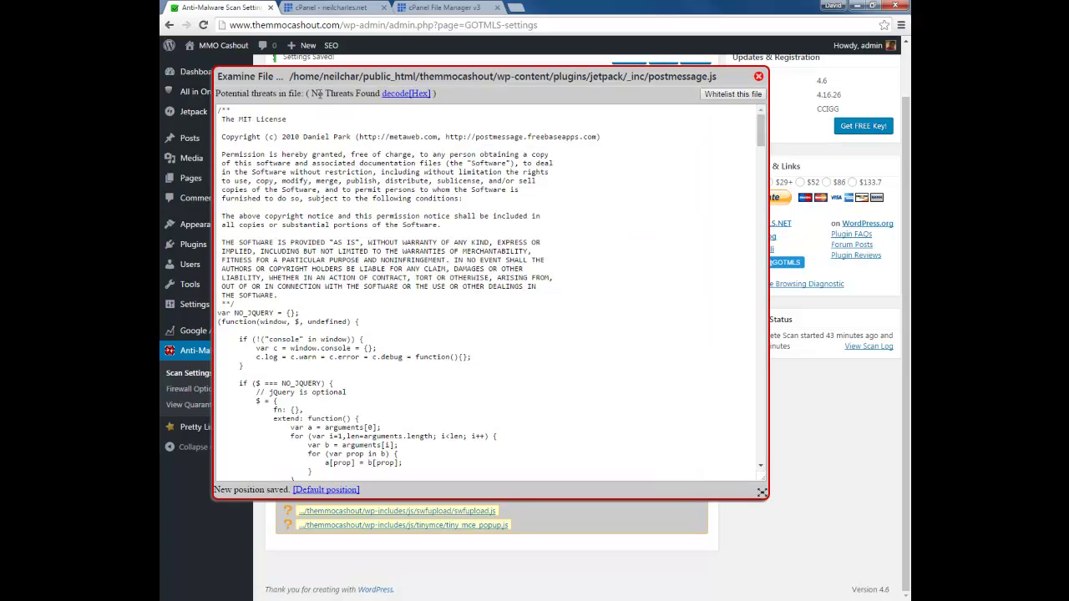
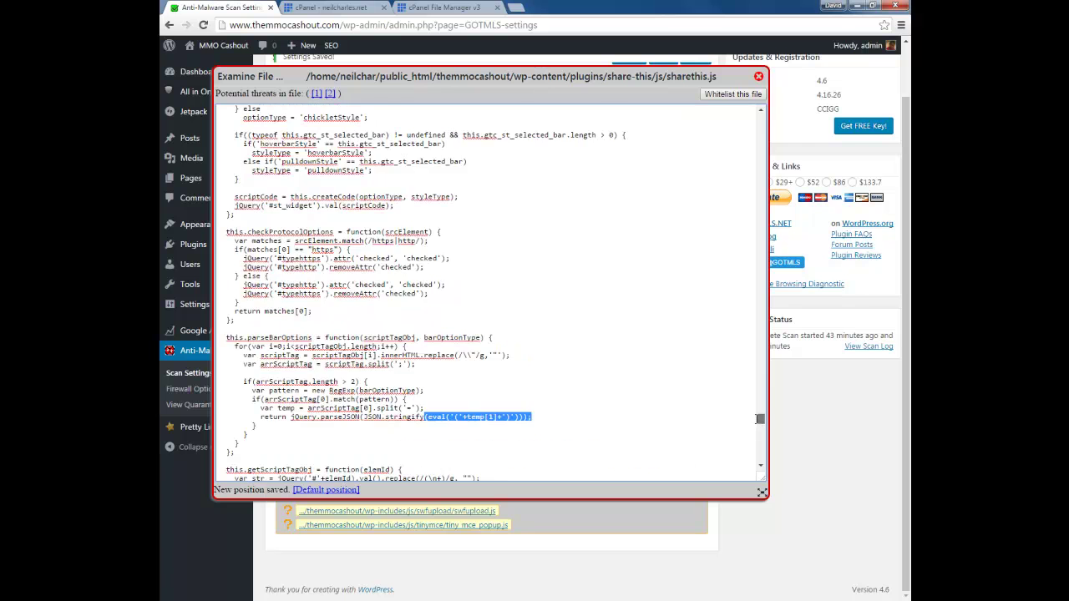
# Copy the flagged code (eval('('+temp[1]+')'))); from the parseBarOptions function in the scanner's view of share-this/js/sharethis.js.
pyautogui.scroll(-5, 545, 399)
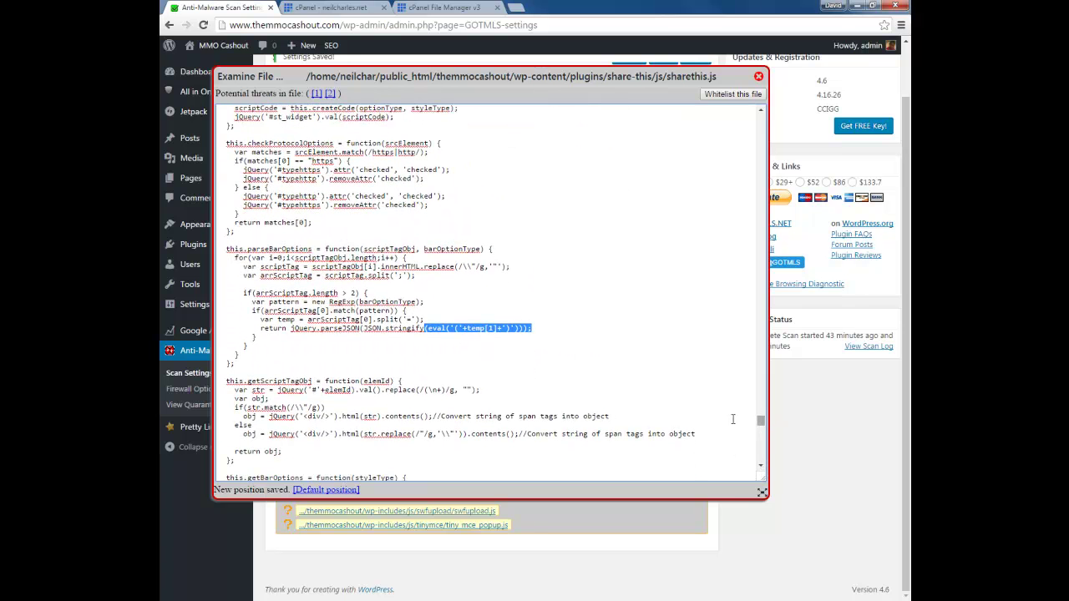
pyautogui.rightClick(443, 331)
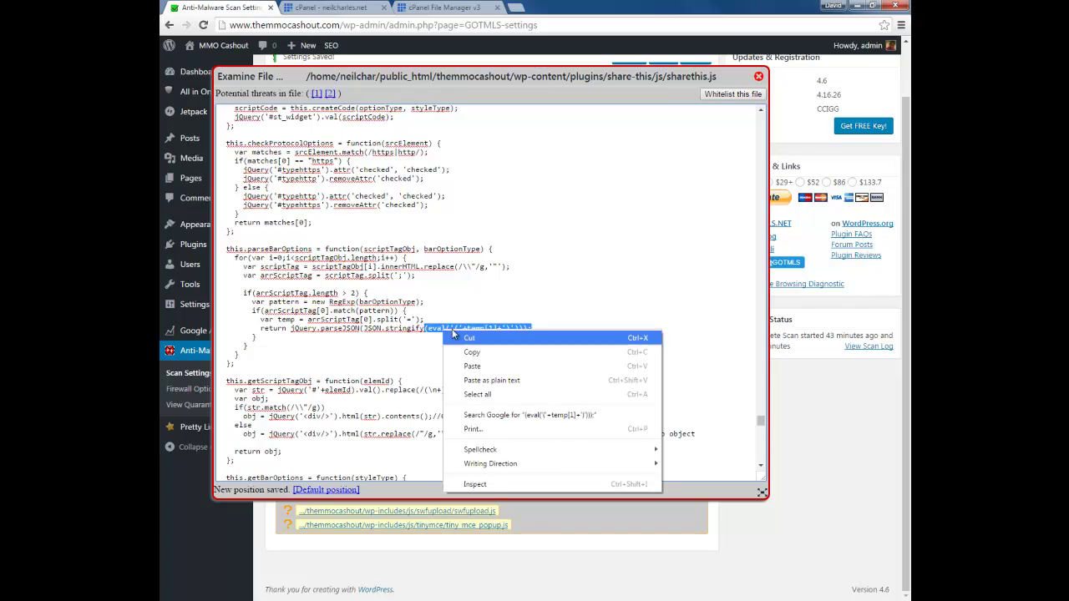
pyautogui.click(477, 351)
pyautogui.moveTo(761, 424); pyautogui.dragTo(751, 483)
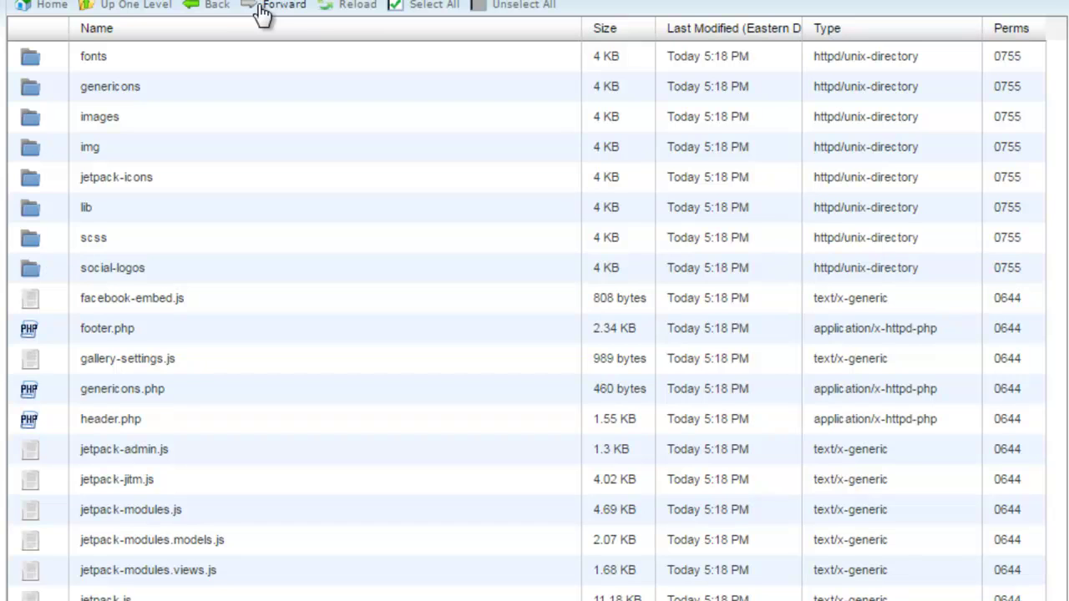
# In the File Manager, go from the jetpack folder to plugins/share-this/js and open sharethis.js for editing.
pyautogui.click(214, 7)
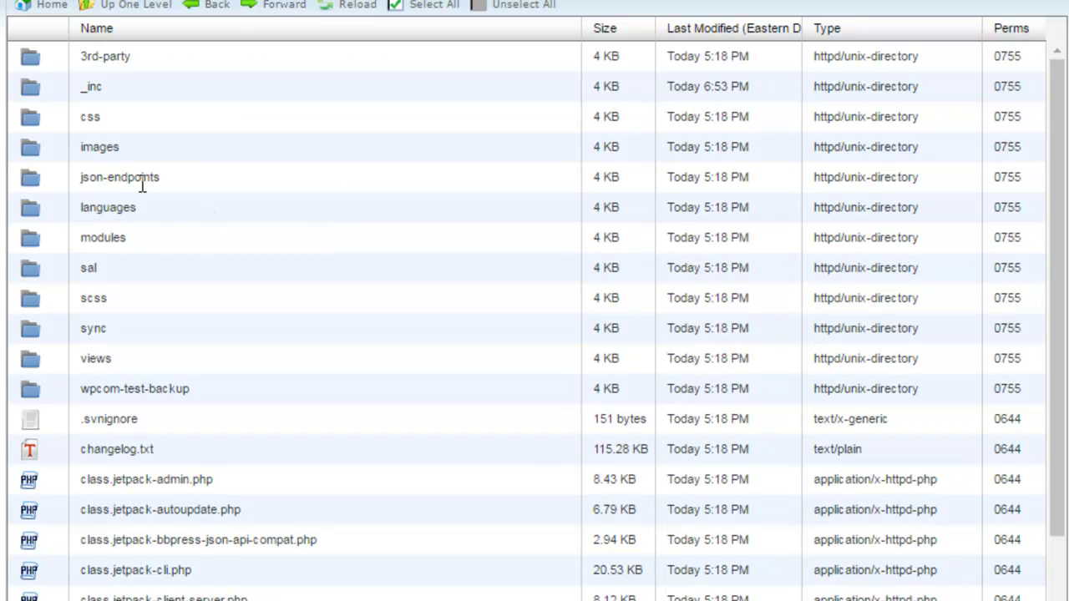
pyautogui.click(214, 10)
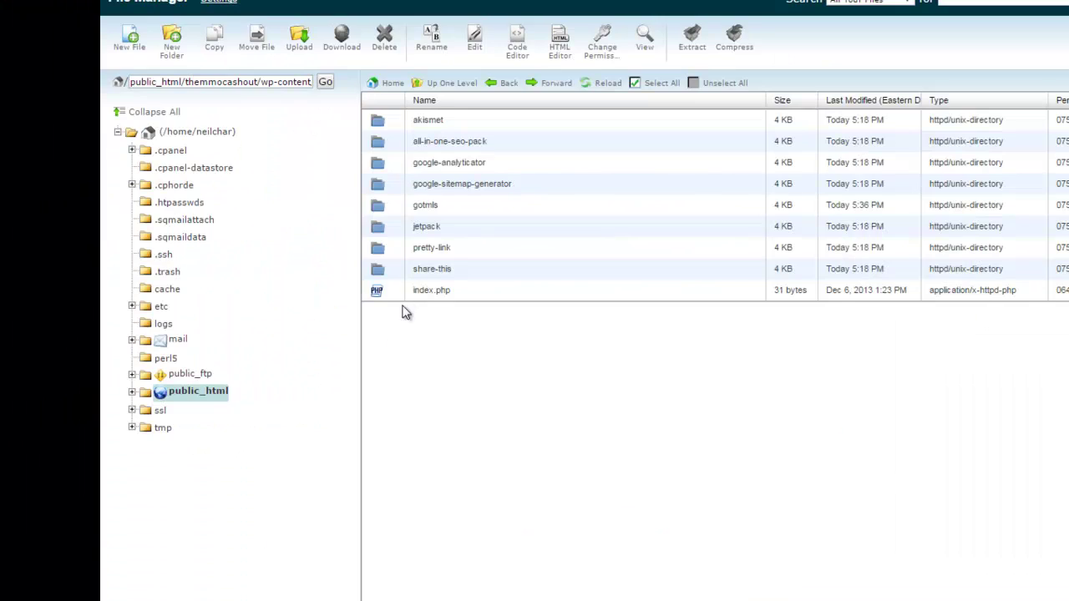
pyautogui.doubleClick(375, 269)
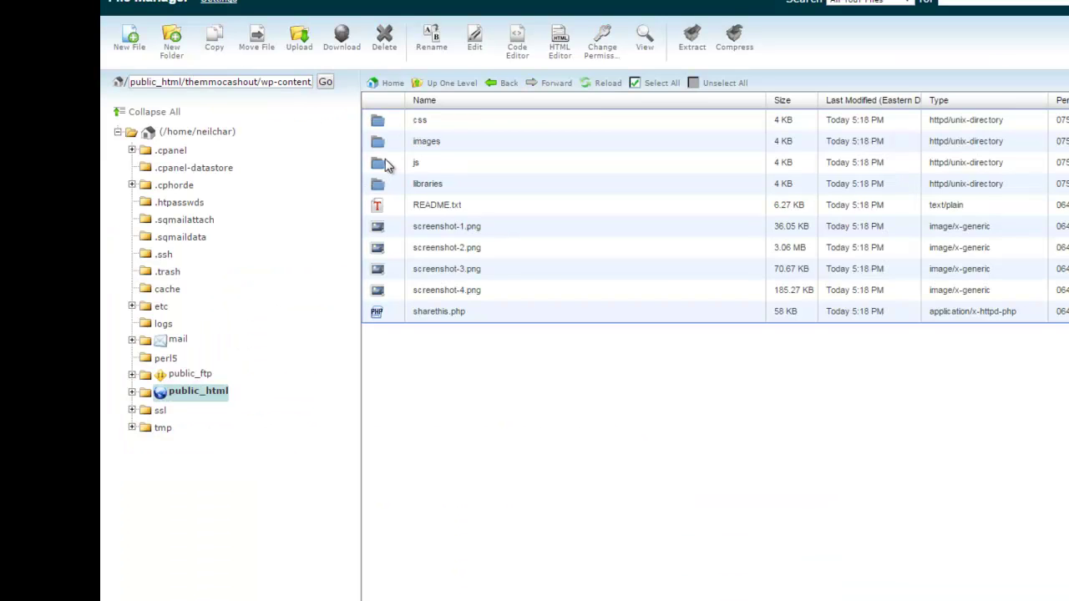
pyautogui.doubleClick(385, 158)
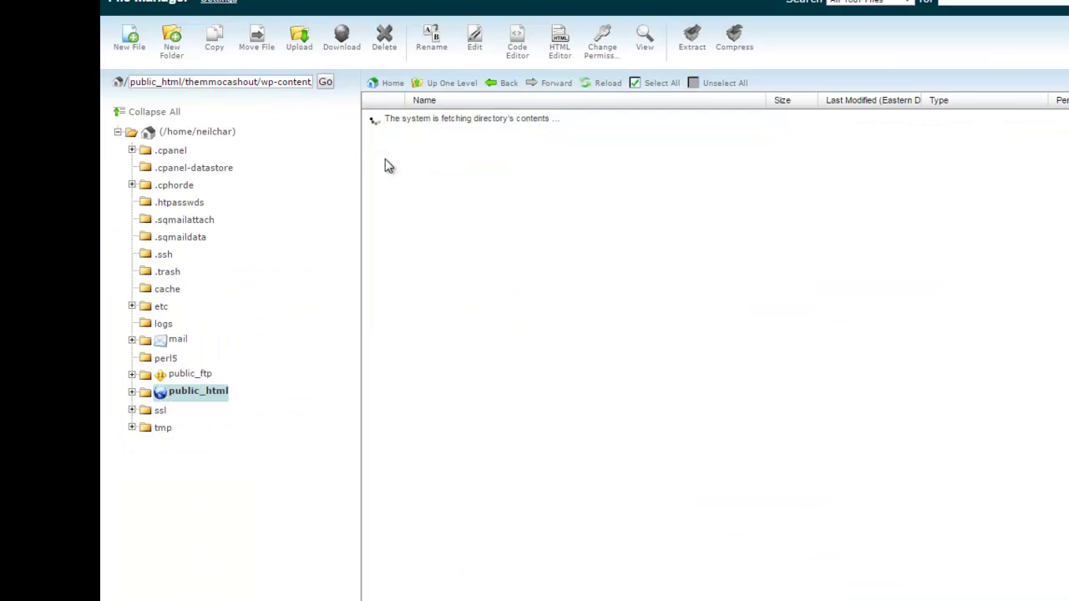
pyautogui.rightClick(384, 120)
pyautogui.click(410, 139)
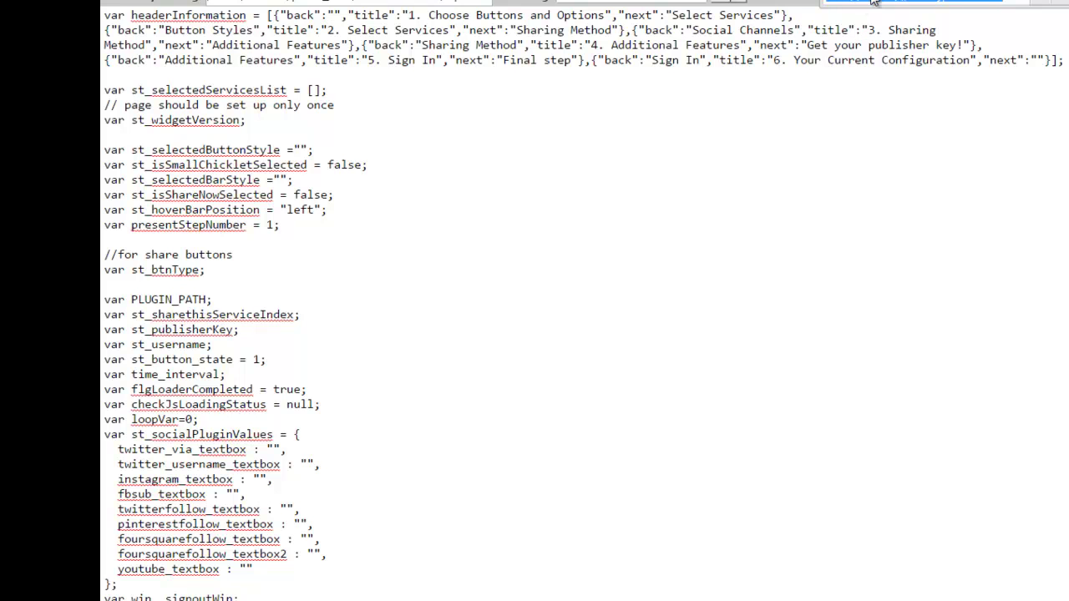
# Find the copied (eval('('+temp[1]+')'))); code in sharethis.js, delete it from the parseBarOptions return line and save.
pyautogui.rightClick(873, 0)
pyautogui.click(907, 73)
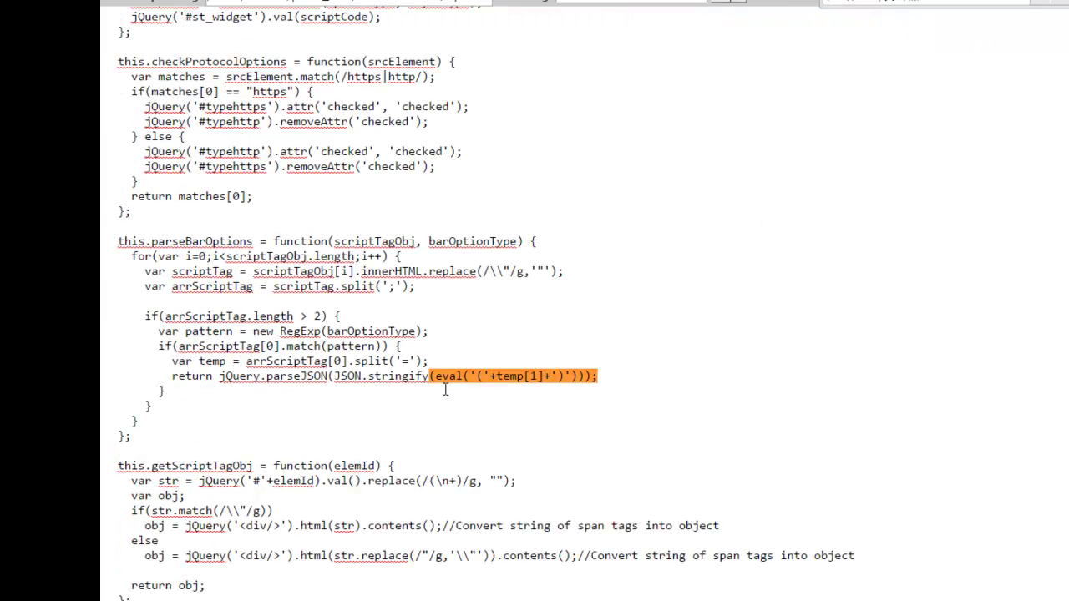
pyautogui.moveTo(431, 379); pyautogui.dragTo(612, 375)
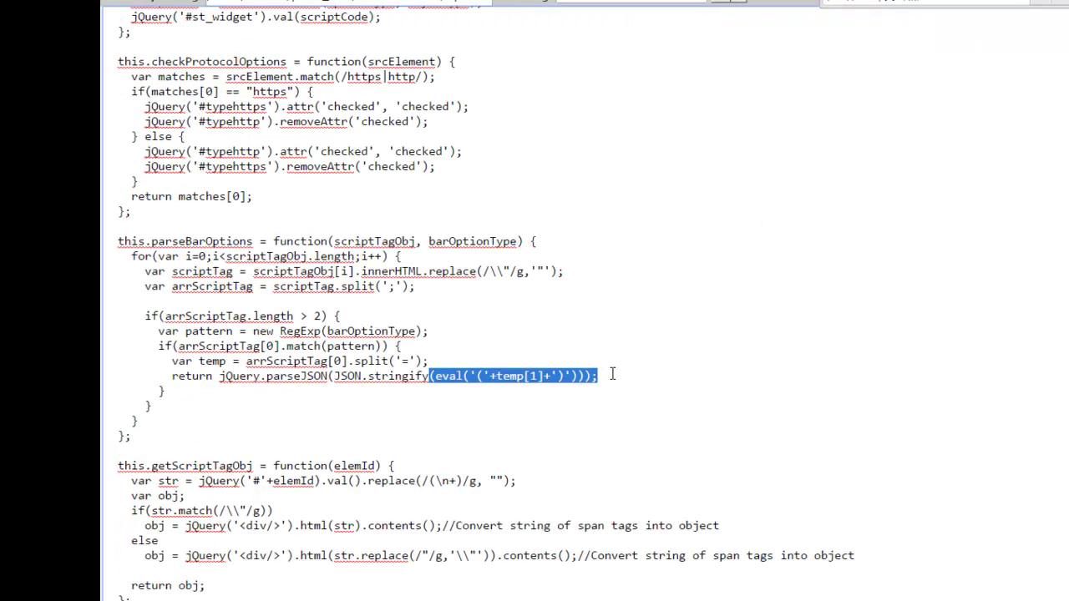
pyautogui.press('Delete')
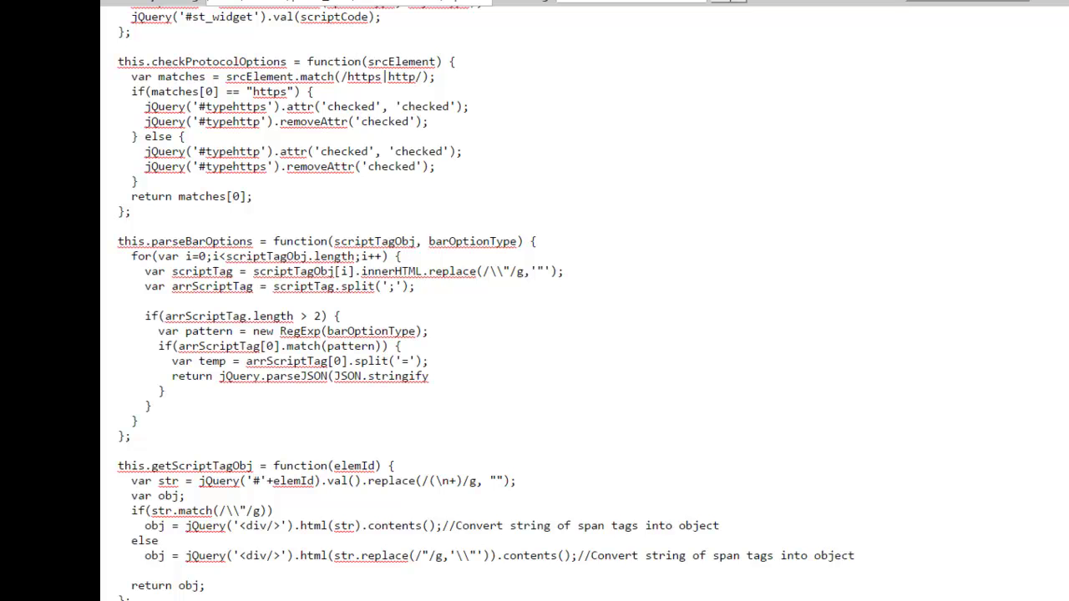
pyautogui.hotkey('ctrl', 's')
pyautogui.click(634, 4)
# Return to the Anti-Malware scan results and re-examine share-this/js/sharethis.js for remaining threats.
pyautogui.hotkey('ctrl', 'Tab')
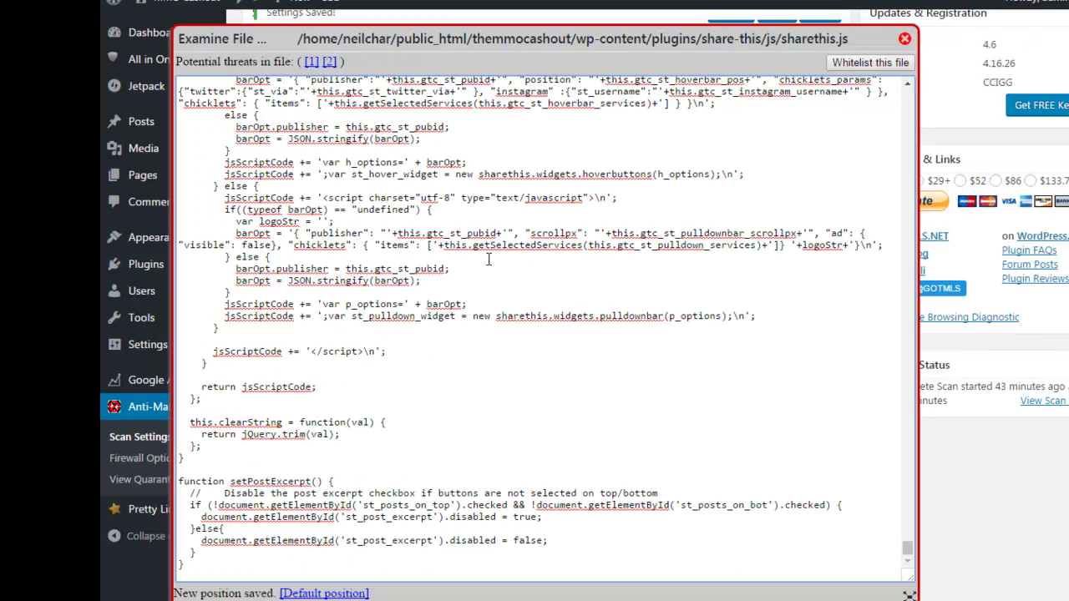
pyautogui.click(903, 38)
pyautogui.click(386, 489)
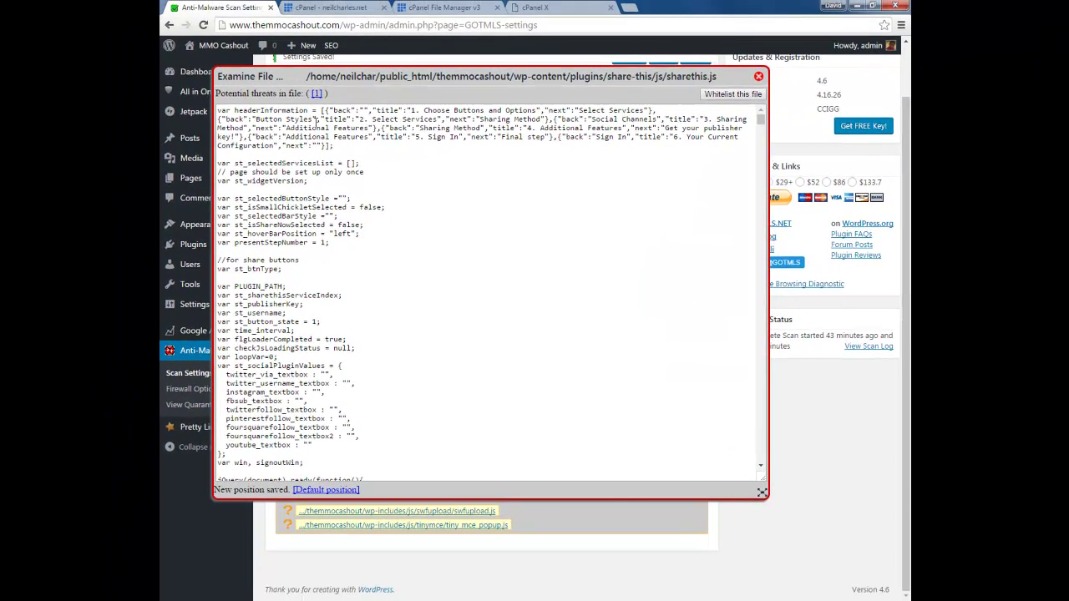
# Locate the remaining flagged threat in sharethis.js and copy its code (eval('('+temp+')'))); from the objStlightOpt line.
pyautogui.click(317, 94)
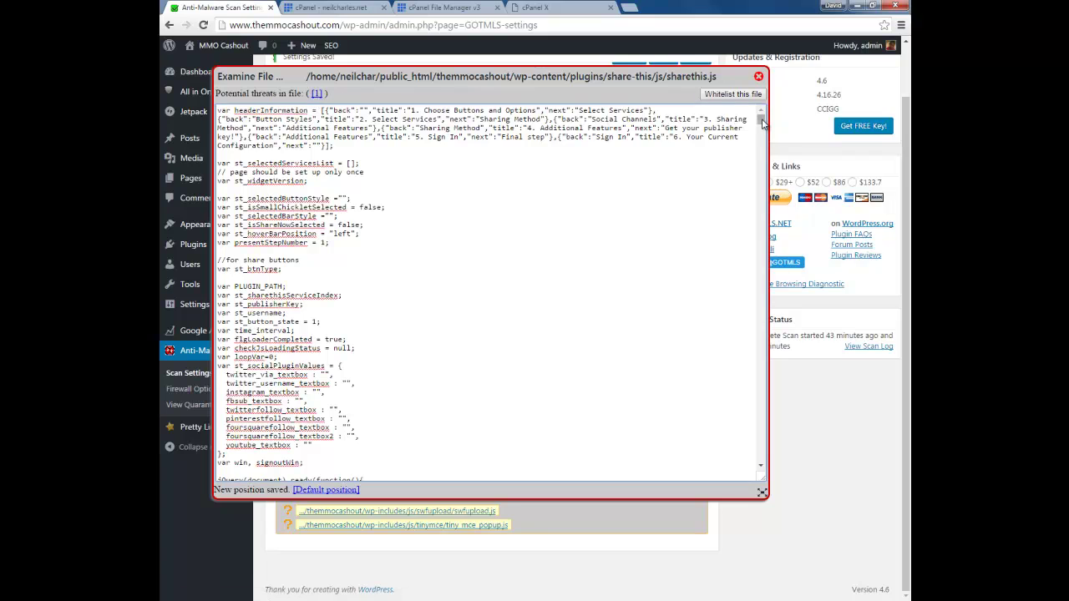
pyautogui.moveTo(762, 124); pyautogui.dragTo(761, 451)
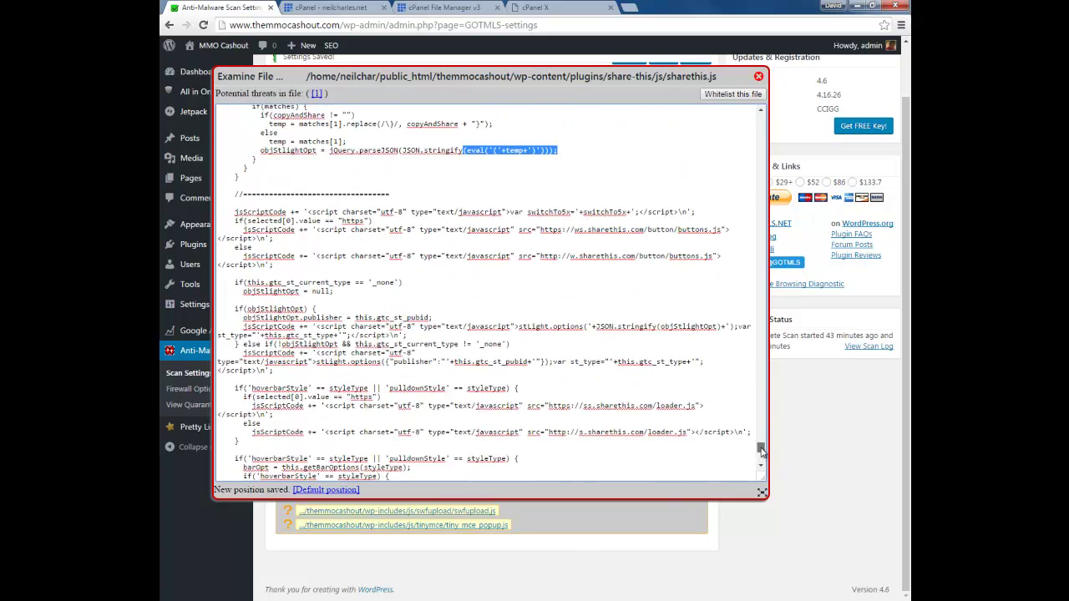
pyautogui.scroll(1, 758, 430)
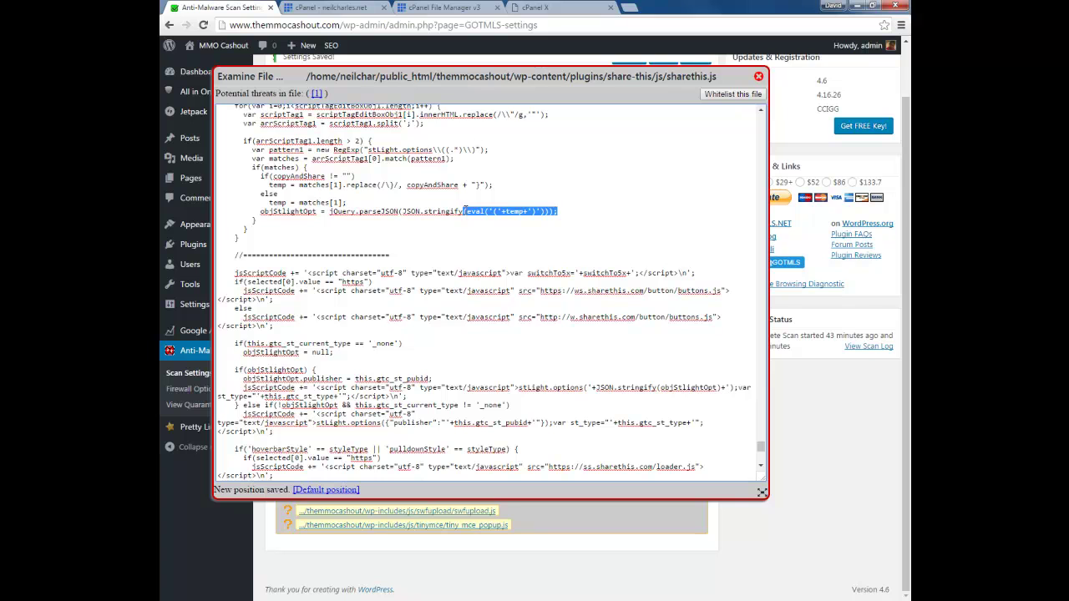
pyautogui.rightClick(470, 215)
pyautogui.click(491, 236)
# Find the copied (eval('('+temp+')'))); code in the open sharethis.js editor, delete it from the objStlightOpt line and save the file.
pyautogui.click(538, 6)
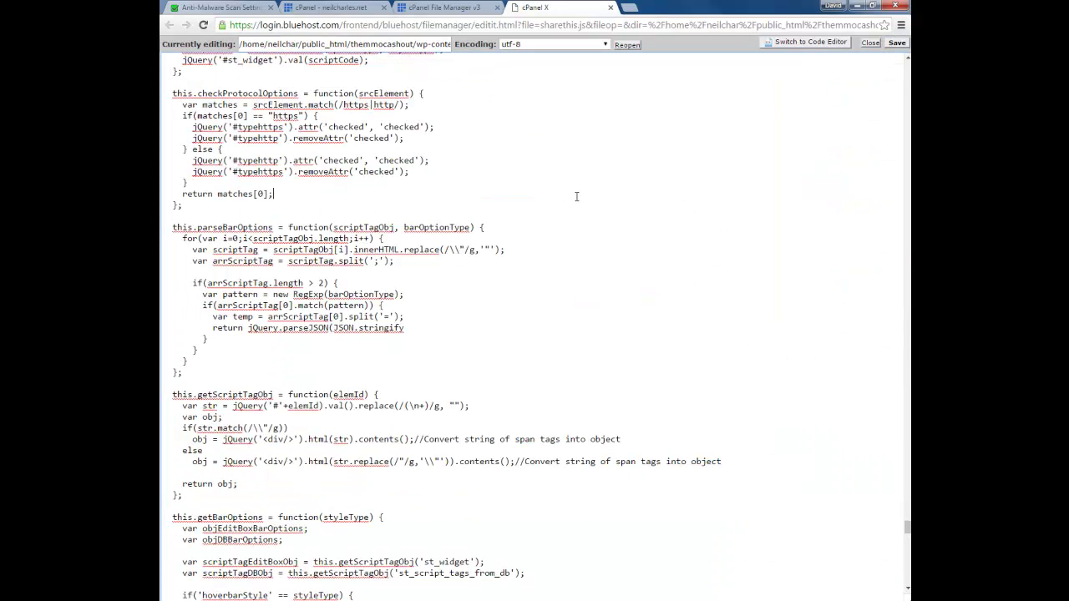
pyautogui.hotkey('ctrl', 'f')
pyautogui.rightClick(741, 47)
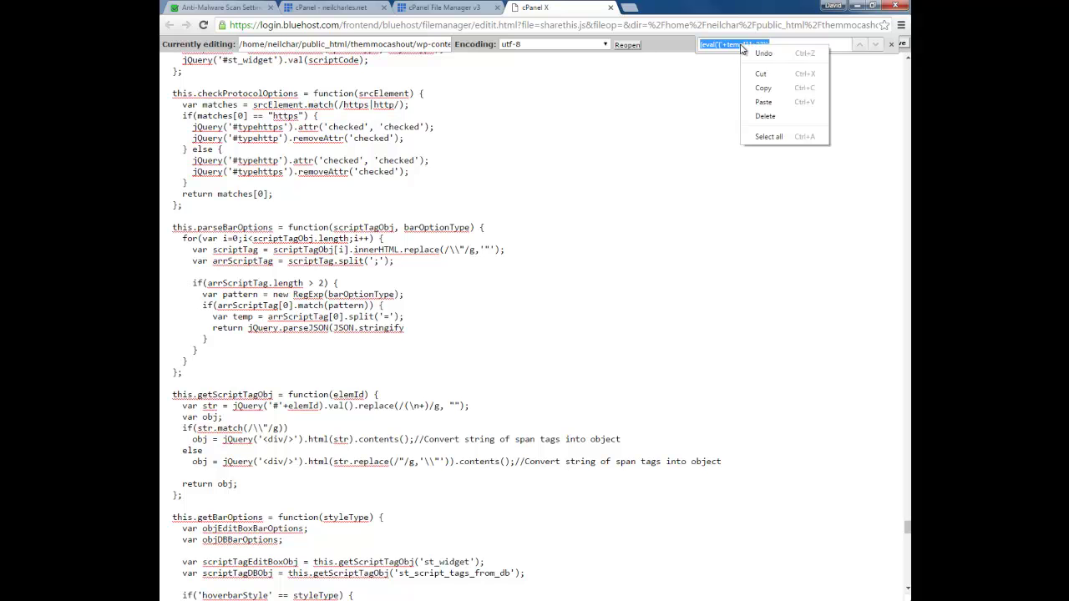
pyautogui.click(775, 102)
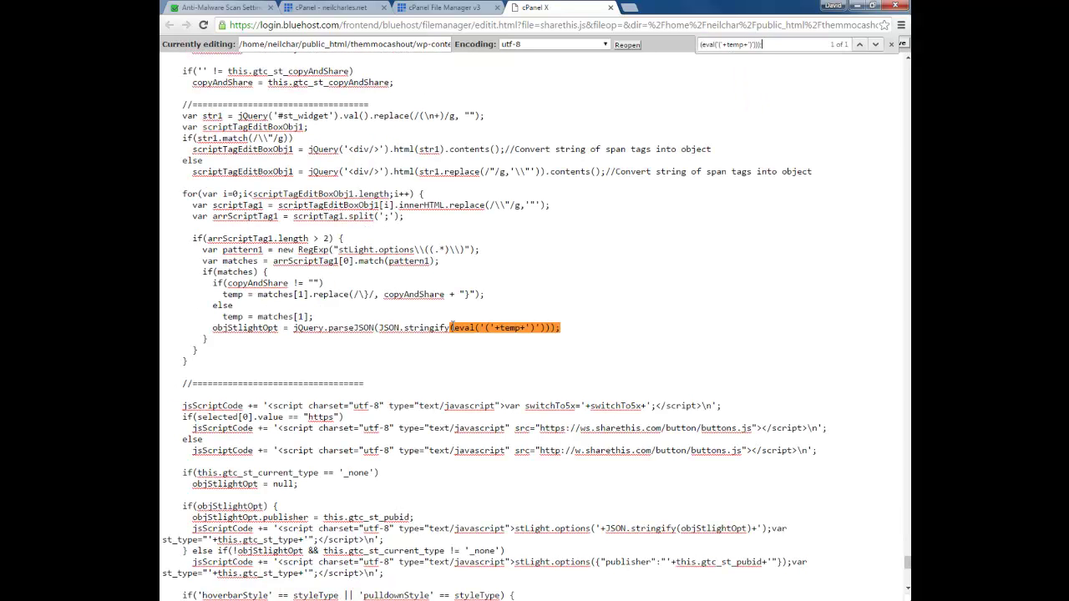
pyautogui.moveTo(450, 327); pyautogui.dragTo(581, 332)
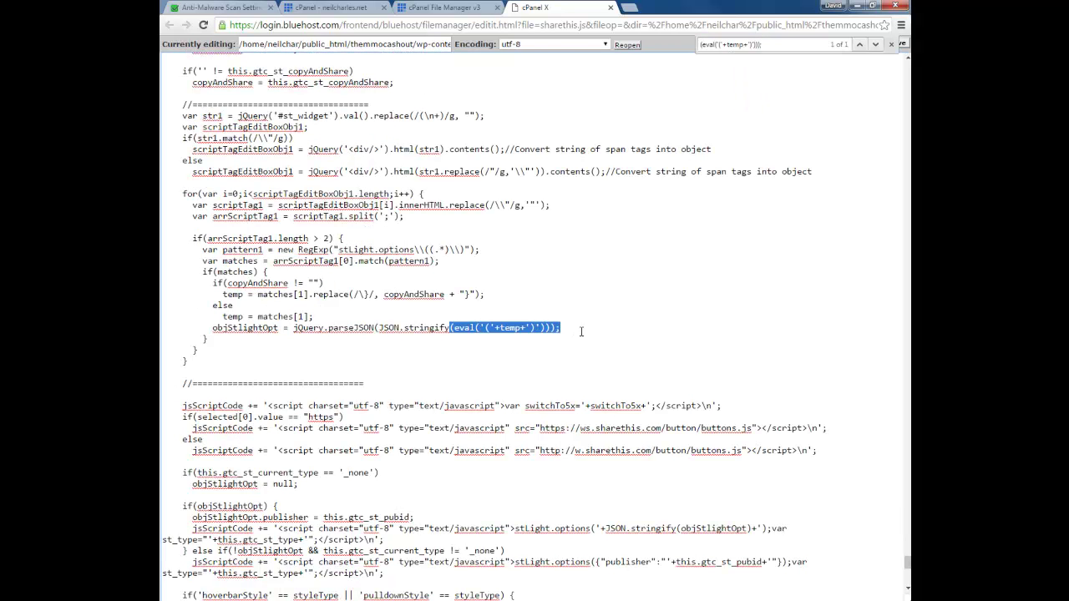
pyautogui.press('Delete')
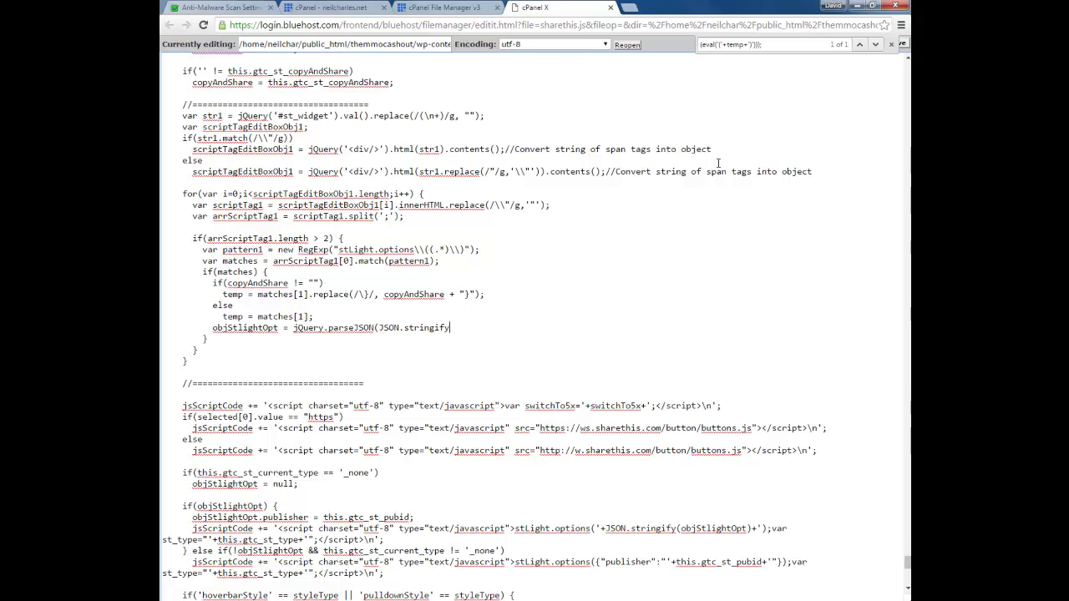
pyautogui.click(891, 45)
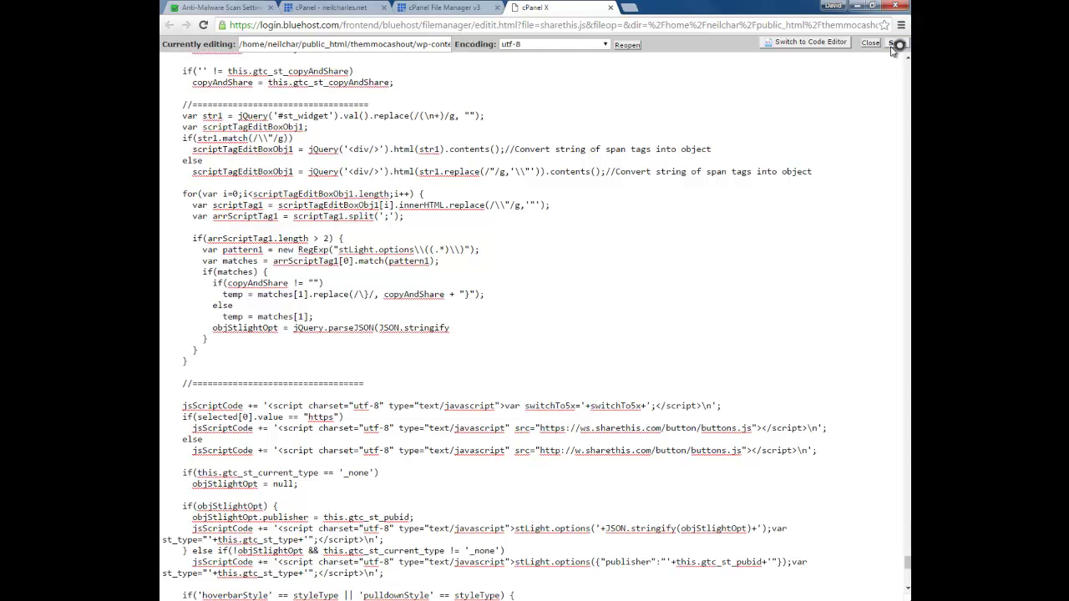
pyautogui.click(895, 43)
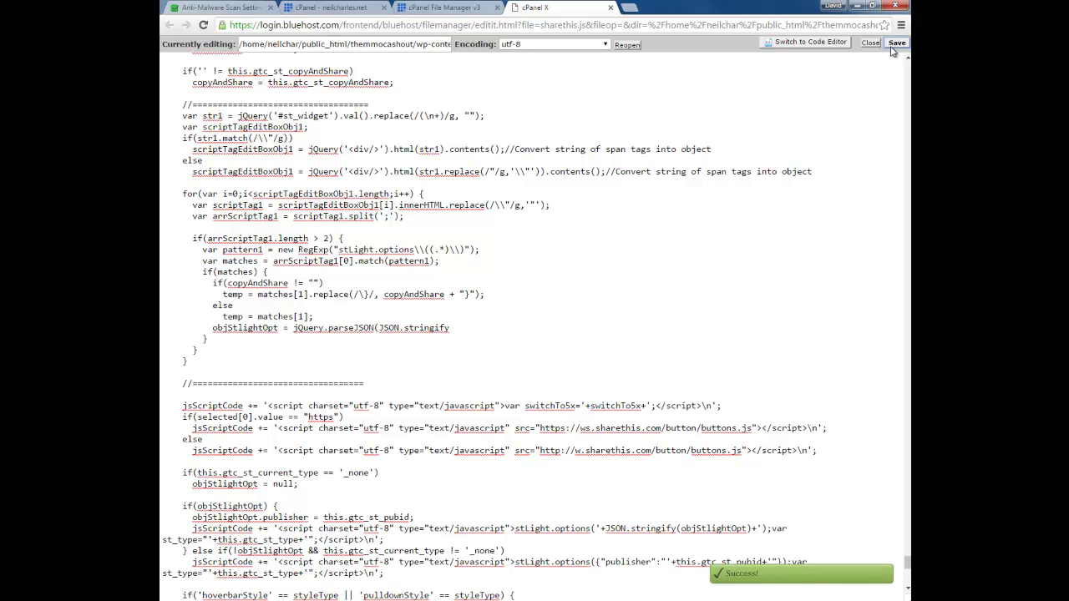
# Return to the Anti-Malware scan results and re-examine share-this/js/sharethis.js to check whether any threats remain.
pyautogui.click(467, 8)
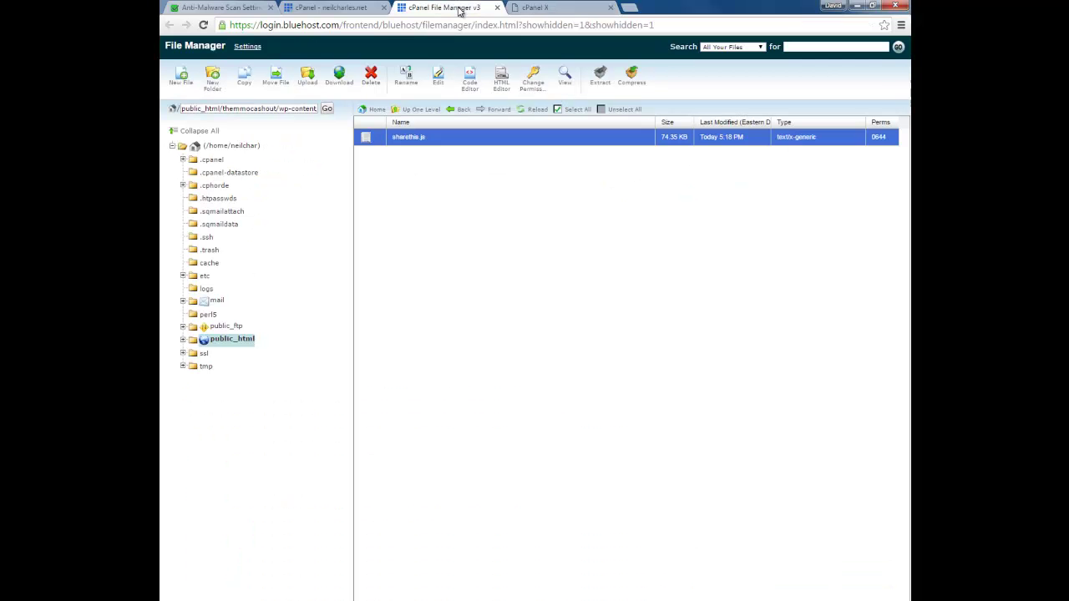
pyautogui.click(334, 8)
pyautogui.click(242, 7)
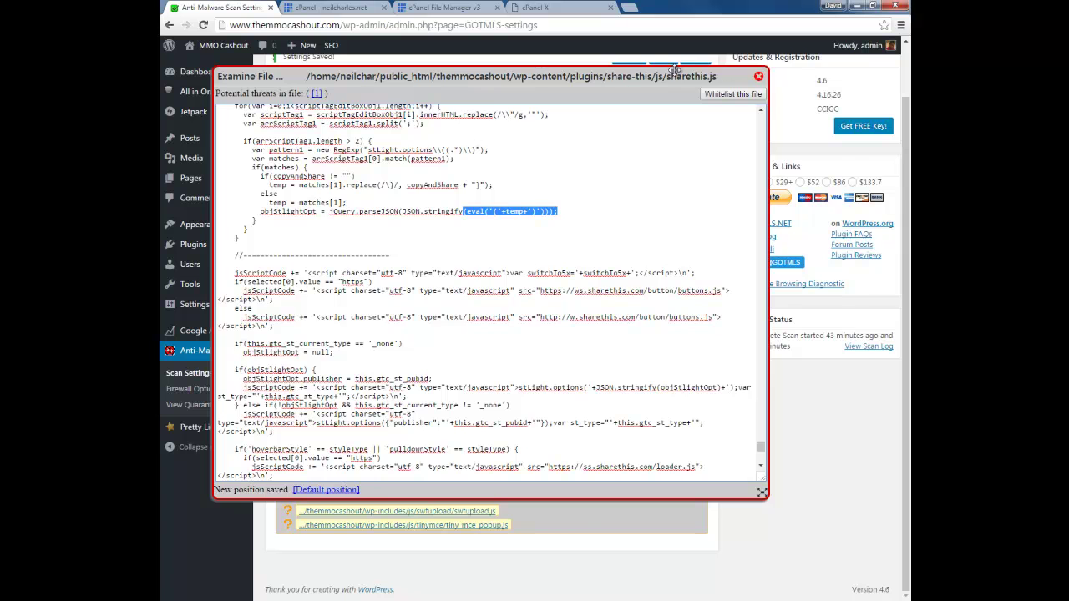
pyautogui.click(758, 76)
pyautogui.click(444, 419)
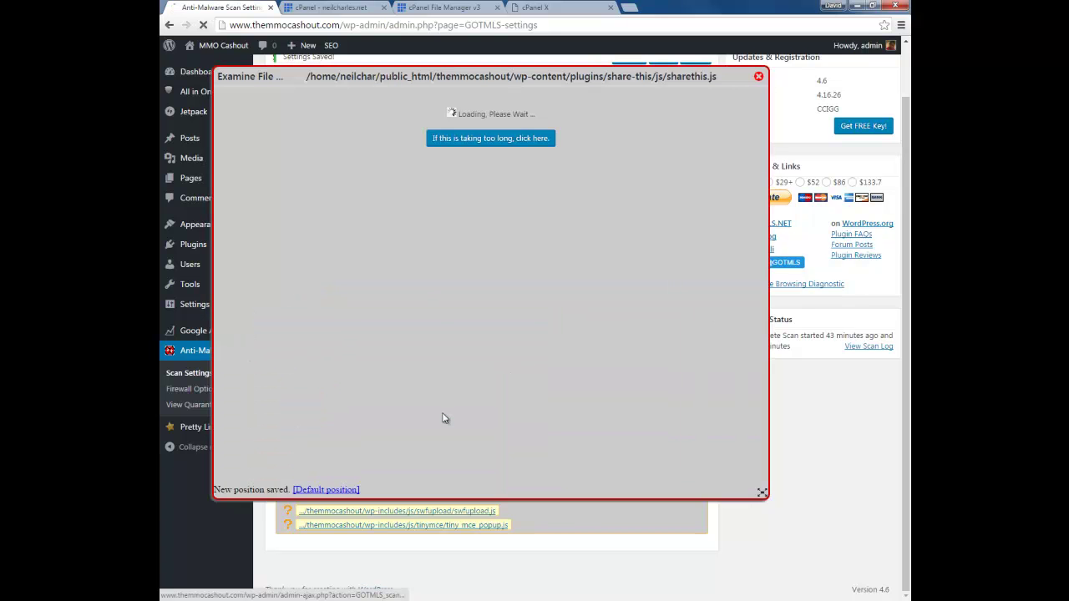
pyautogui.click(758, 76)
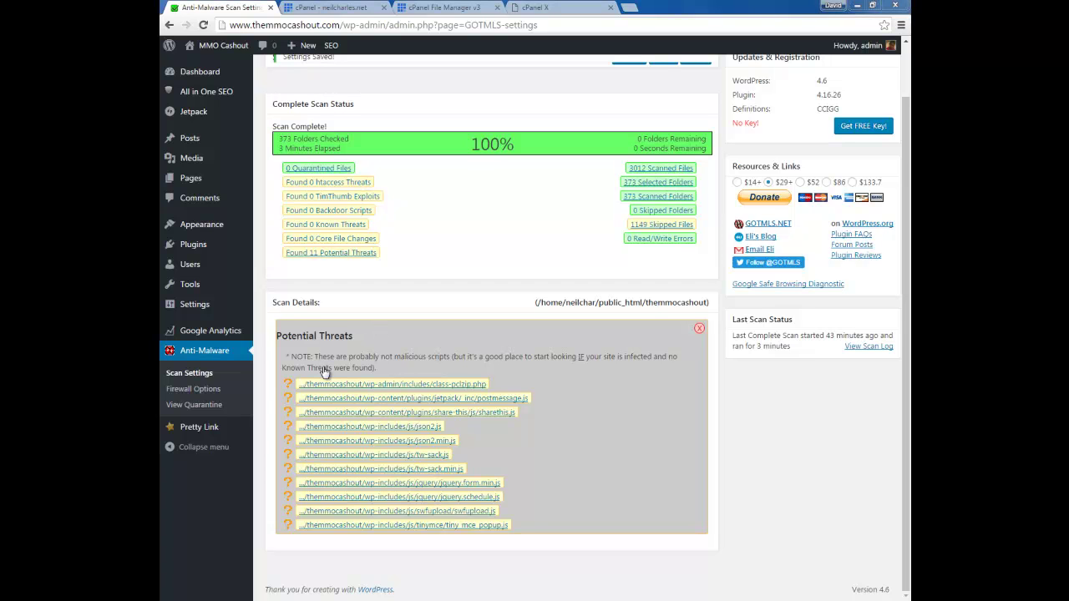
# Re-examine class-pclzip.php, postmessage.js, sharethis.js and json2.js from the Potential Threats list for remaining threats.
pyautogui.click(359, 385)
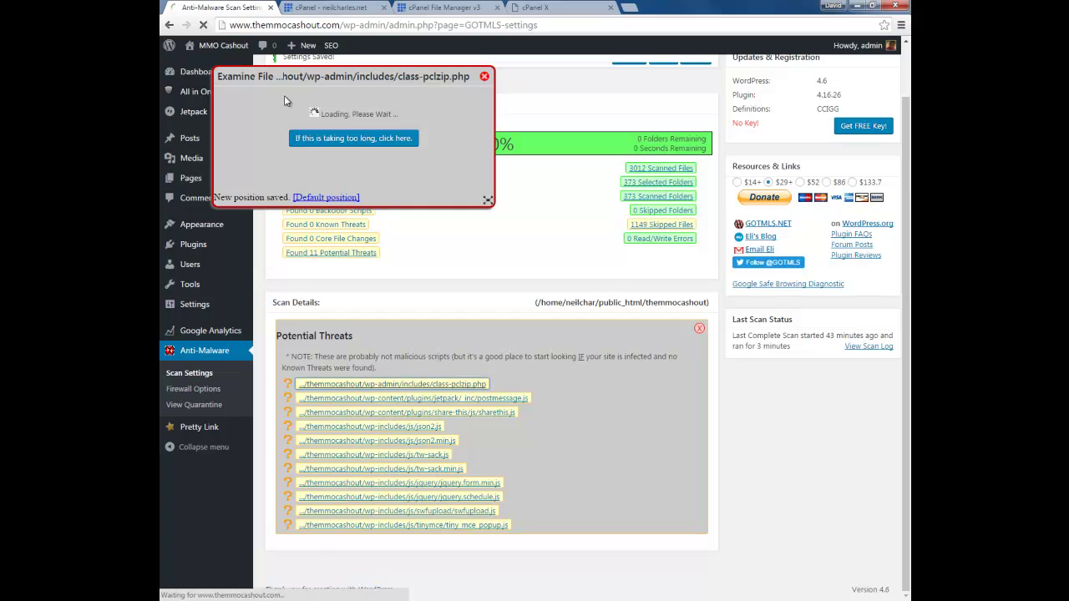
pyautogui.click(484, 76)
pyautogui.click(409, 400)
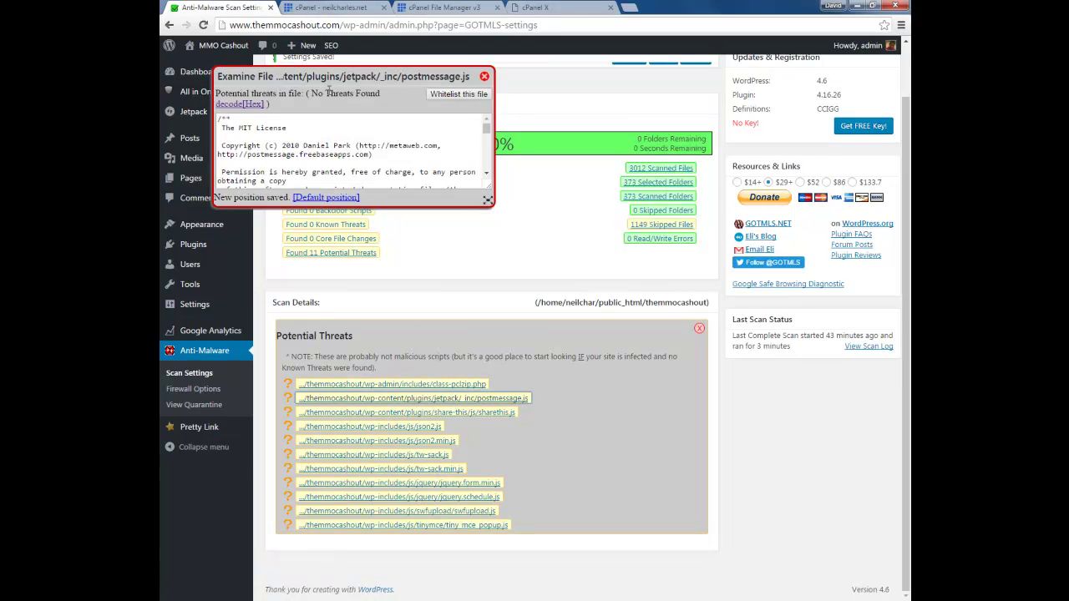
pyautogui.click(484, 76)
pyautogui.click(406, 413)
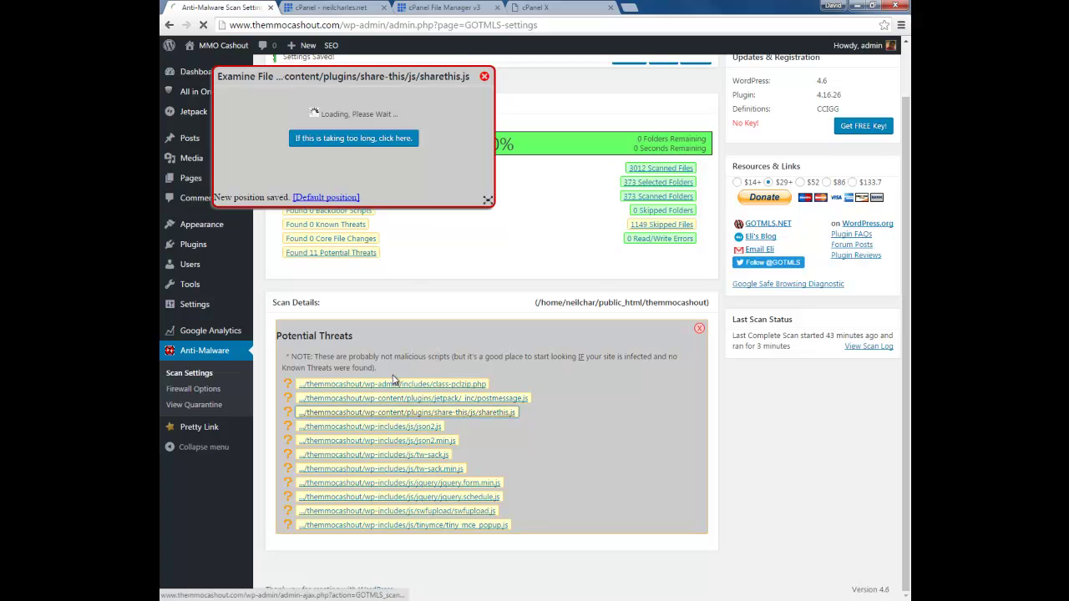
pyautogui.click(485, 76)
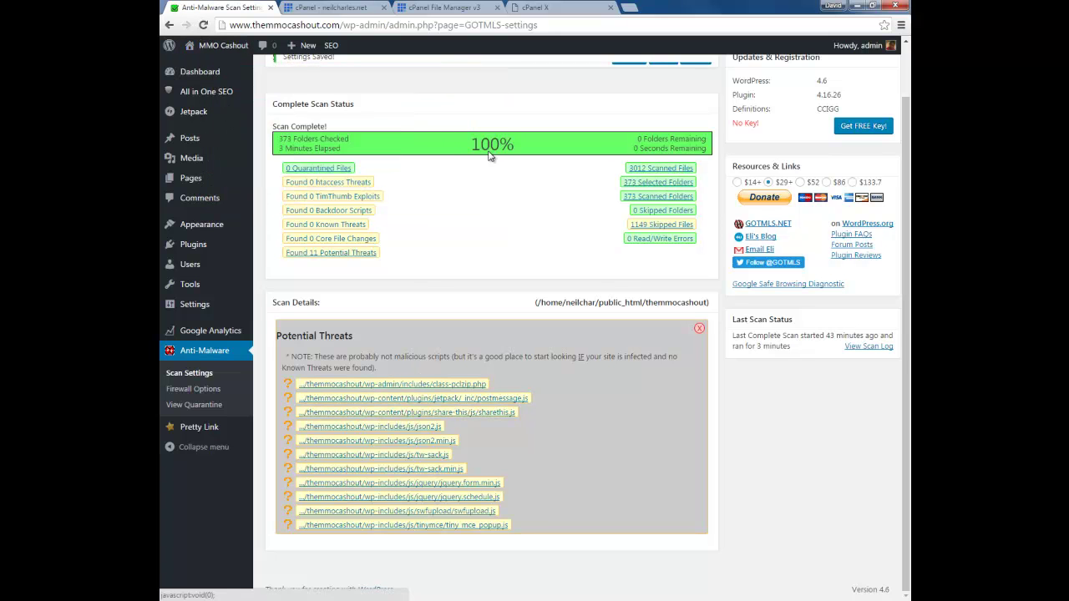
pyautogui.click(411, 427)
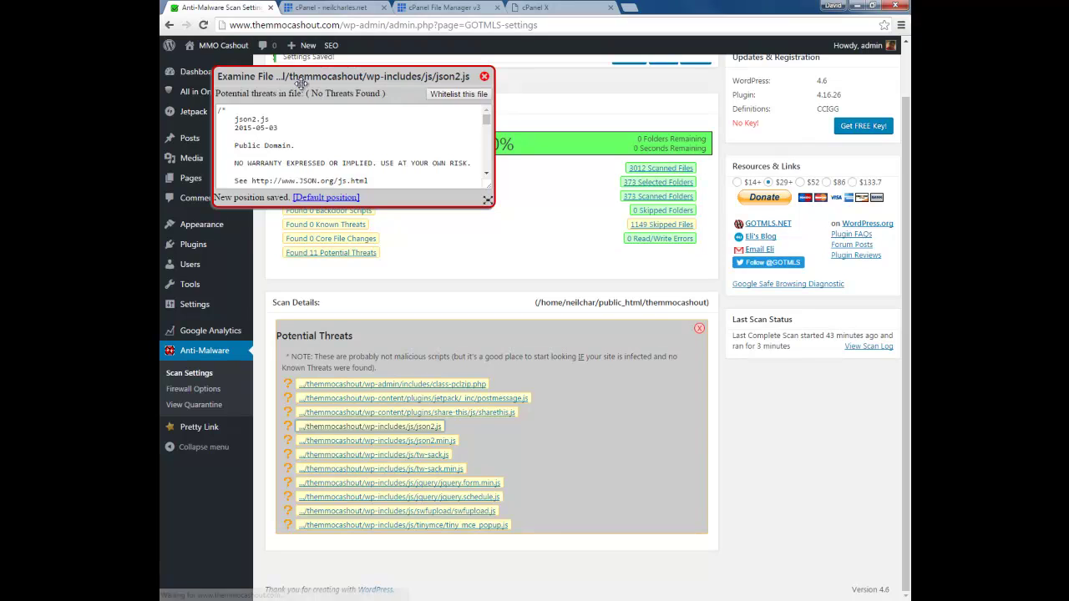
pyautogui.click(485, 76)
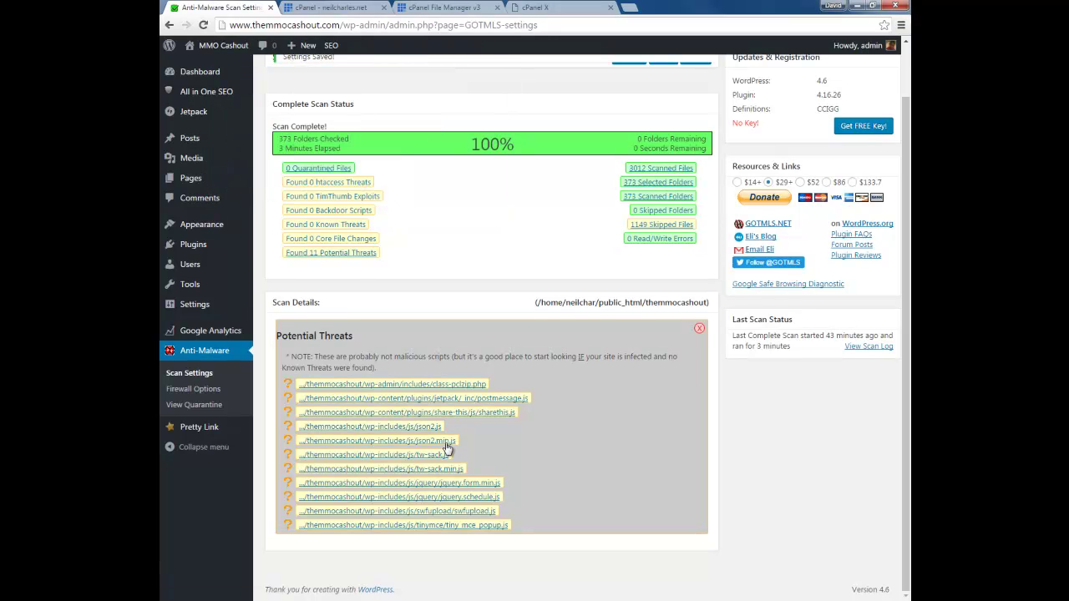
# Re-examine json2.min.js, tw-sack.js and tw-sack.min.js from the Potential Threats list for remaining threats.
pyautogui.click(443, 441)
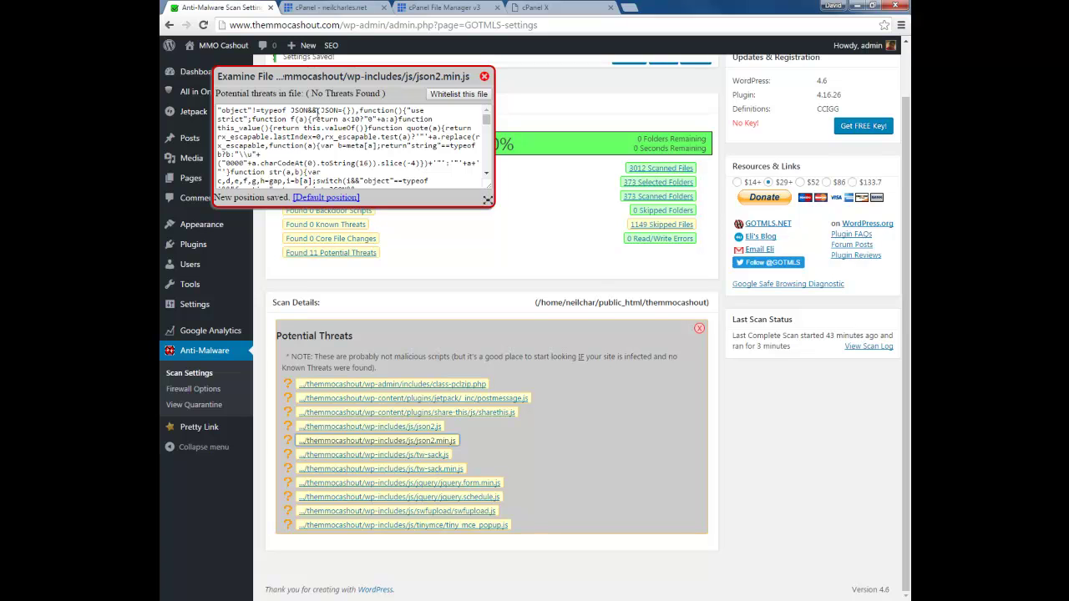
pyautogui.click(483, 78)
pyautogui.click(416, 456)
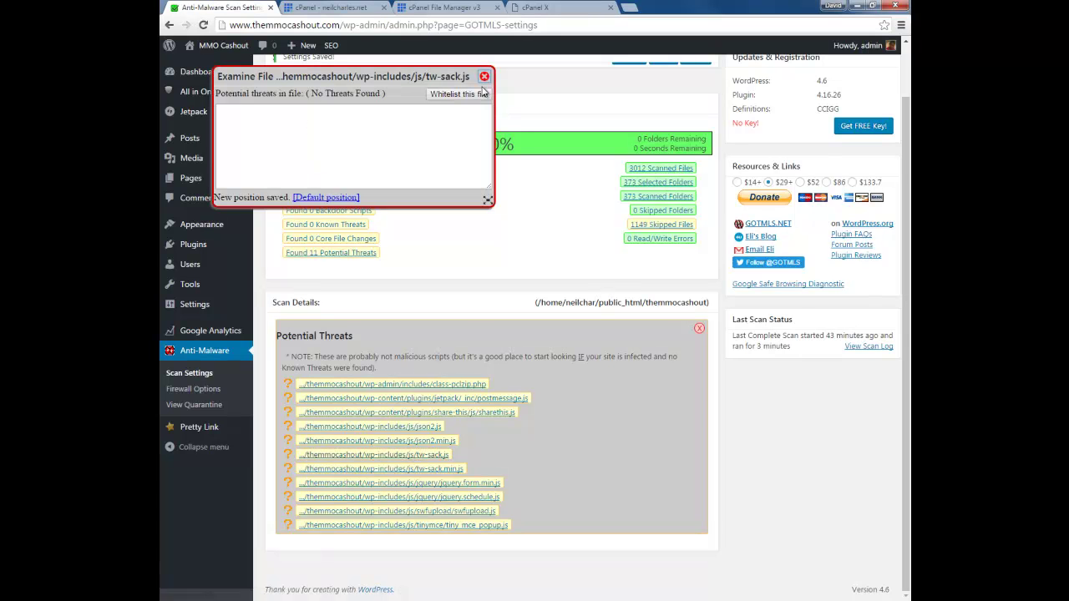
pyautogui.click(485, 78)
pyautogui.click(438, 470)
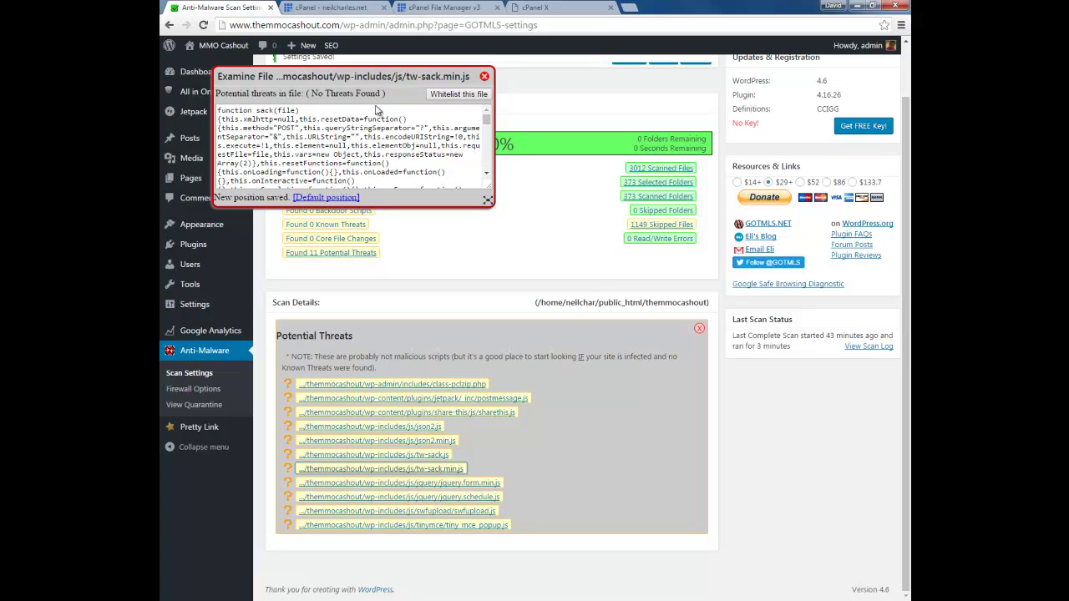
pyautogui.click(485, 76)
# Re-examine jquery.form.min.js, jquery.schedule.js, swfupload.js and tiny_mce_popup.js from the Potential Threats list for remaining threats.
pyautogui.click(477, 484)
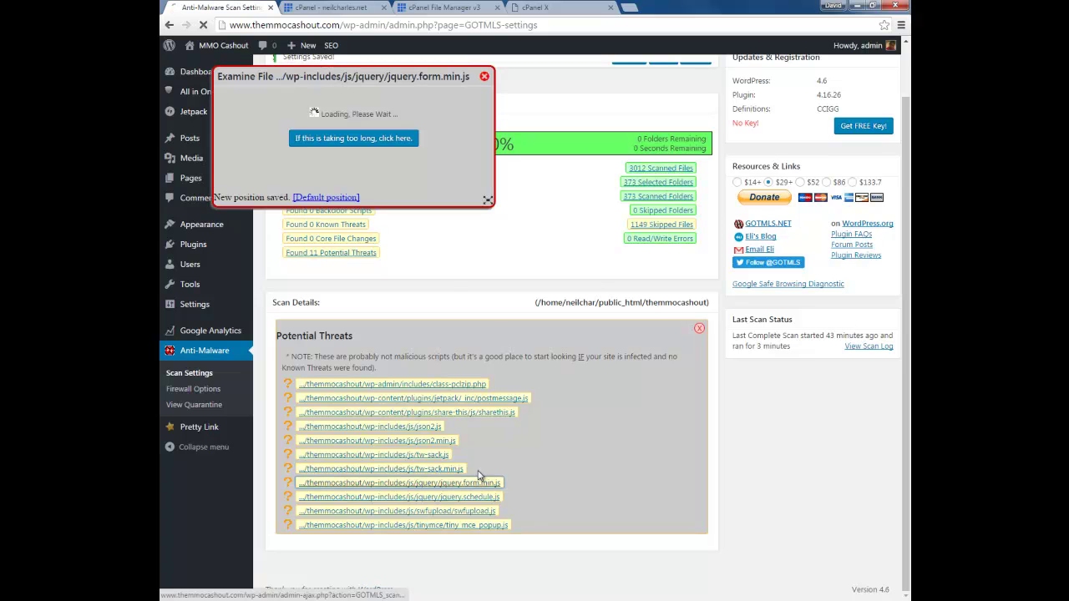
pyautogui.click(484, 76)
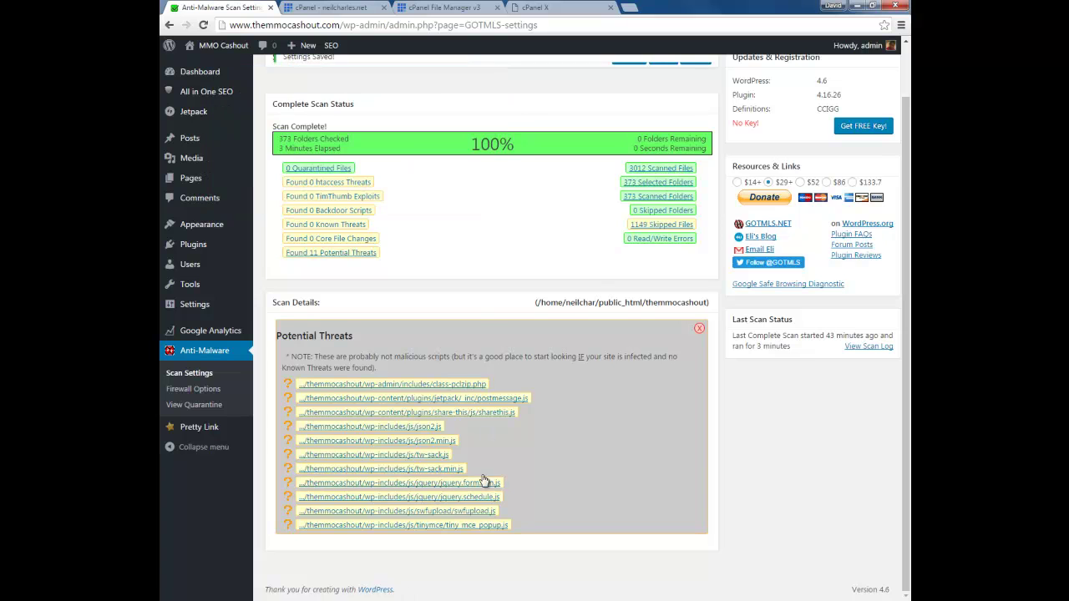
pyautogui.click(475, 498)
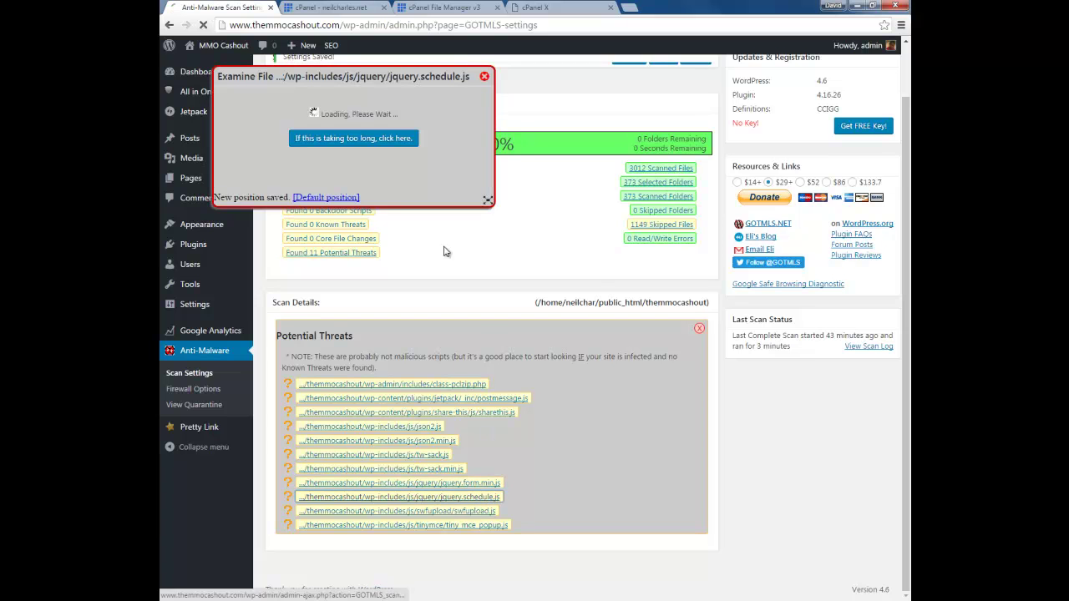
pyautogui.click(485, 76)
pyautogui.click(455, 511)
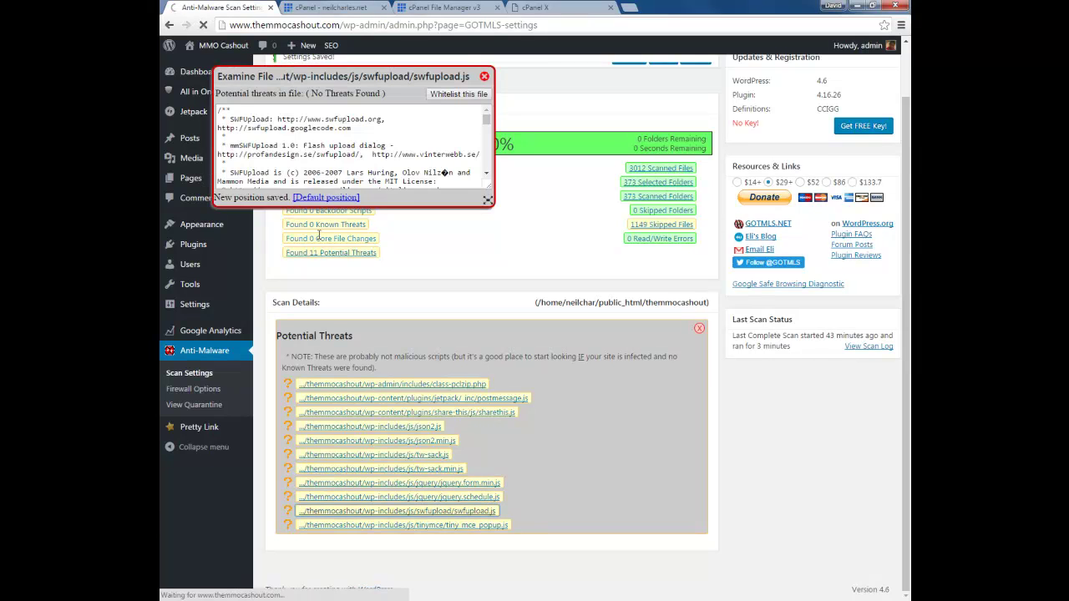
pyautogui.click(484, 76)
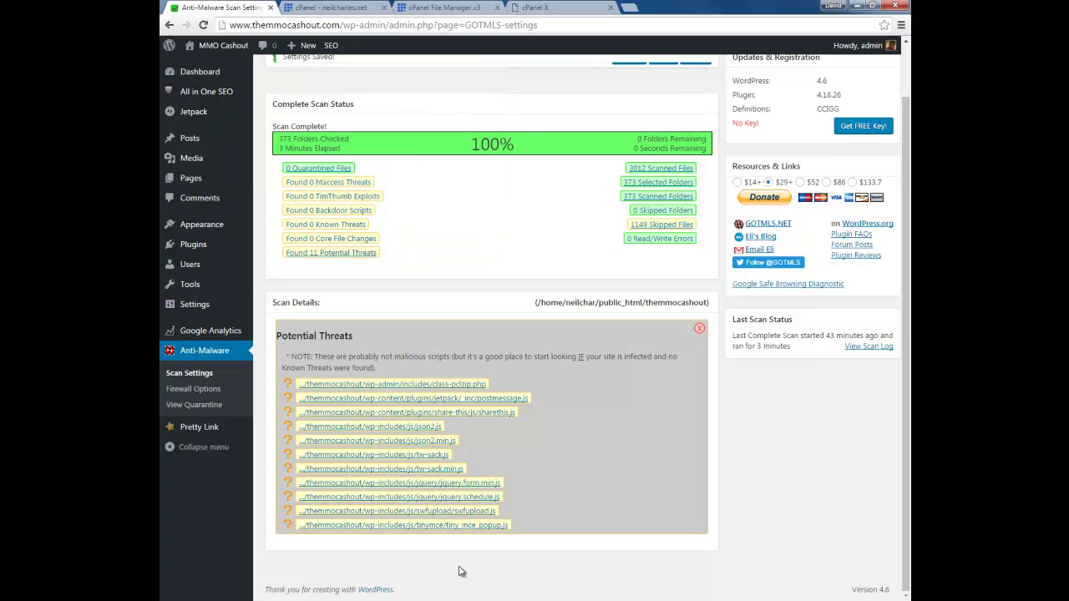
pyautogui.click(465, 525)
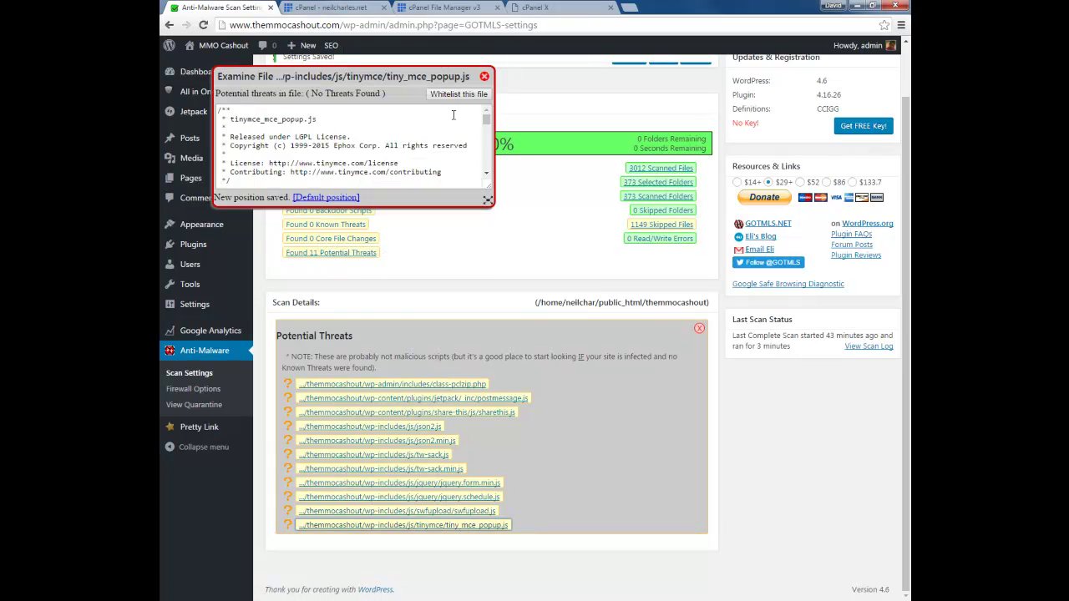
pyautogui.click(485, 76)
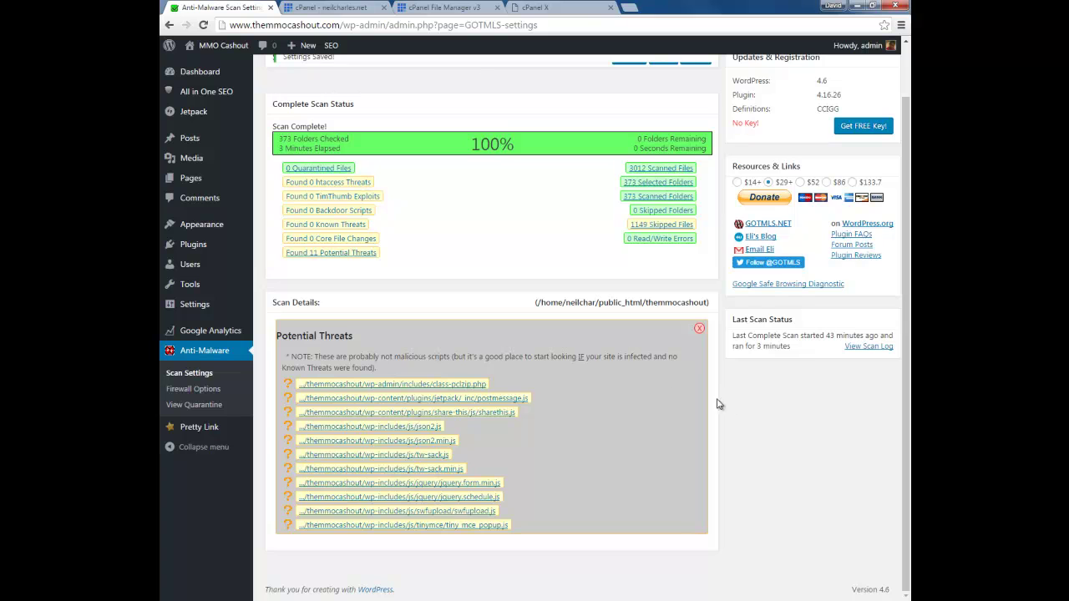
# Dismiss the Potential Threats list, reload the Anti-Malware settings page and run a new complete scan of themmocashout.
pyautogui.click(699, 328)
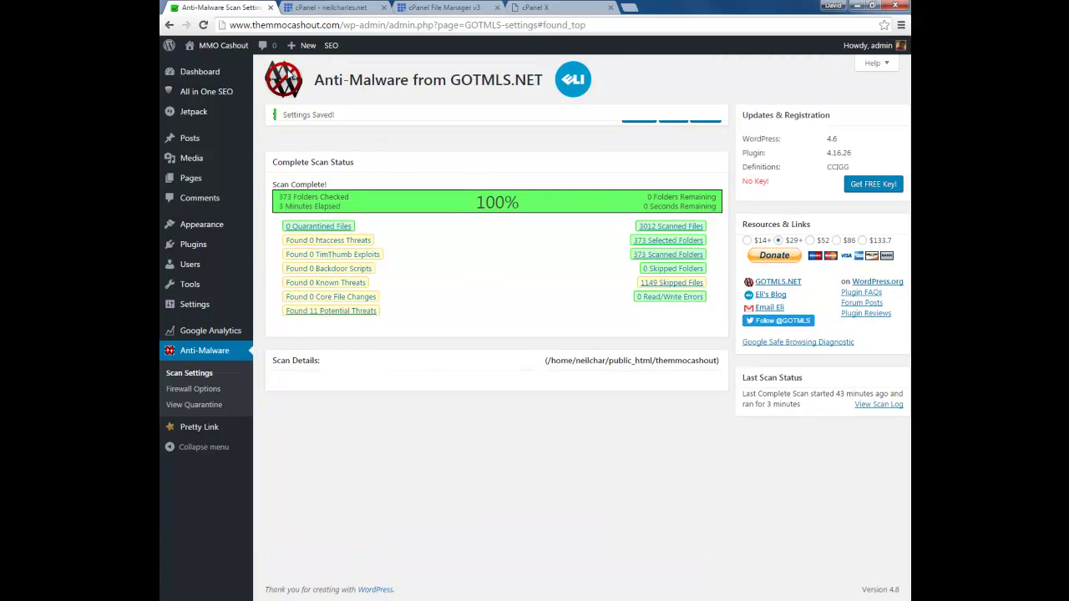
pyautogui.click(203, 26)
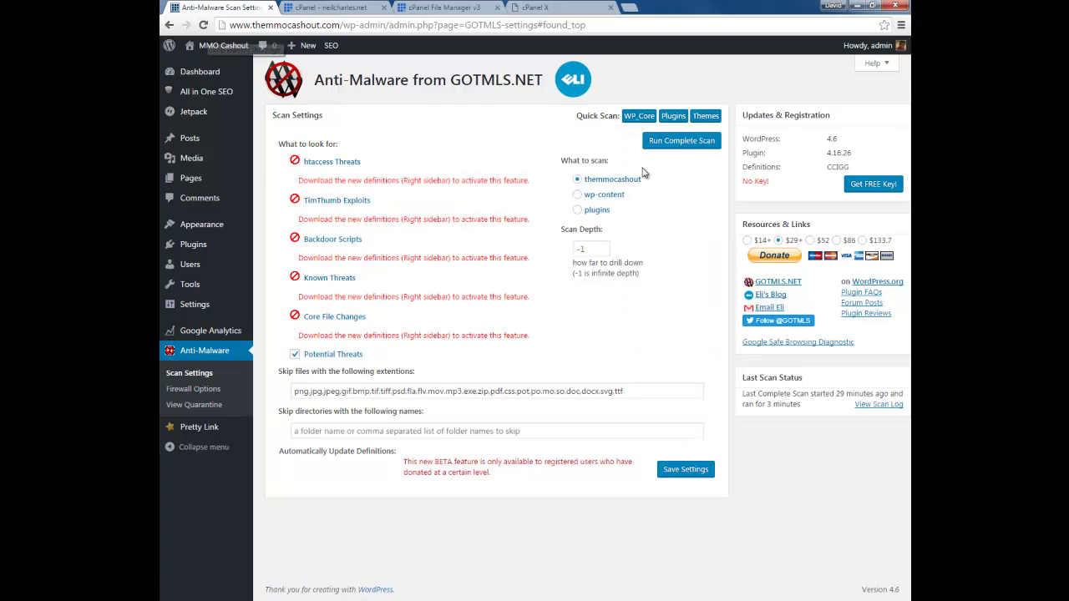
pyautogui.click(680, 148)
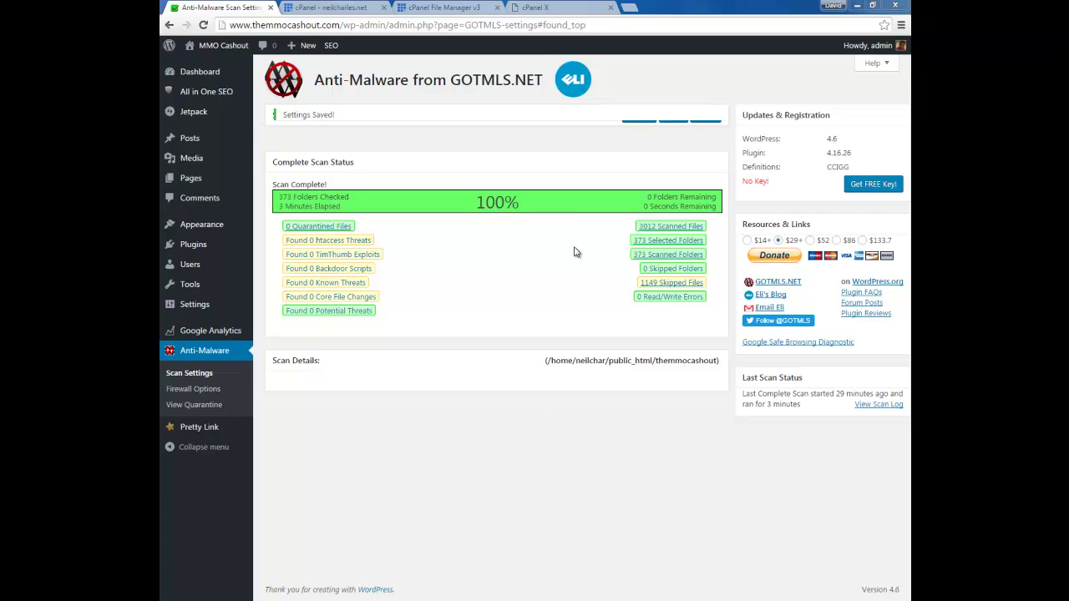
# Open Google in a new browser tab and search for mmo cashout affiliate to check the site's listing for a harm warning.
pyautogui.click(629, 8)
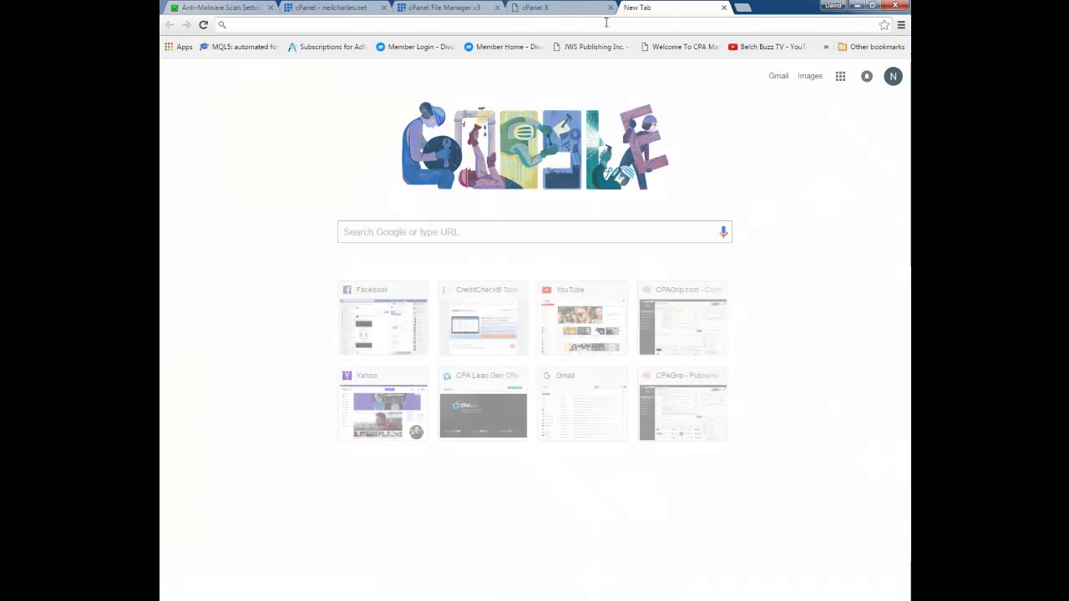
pyautogui.write('google')
pyautogui.press('Return')
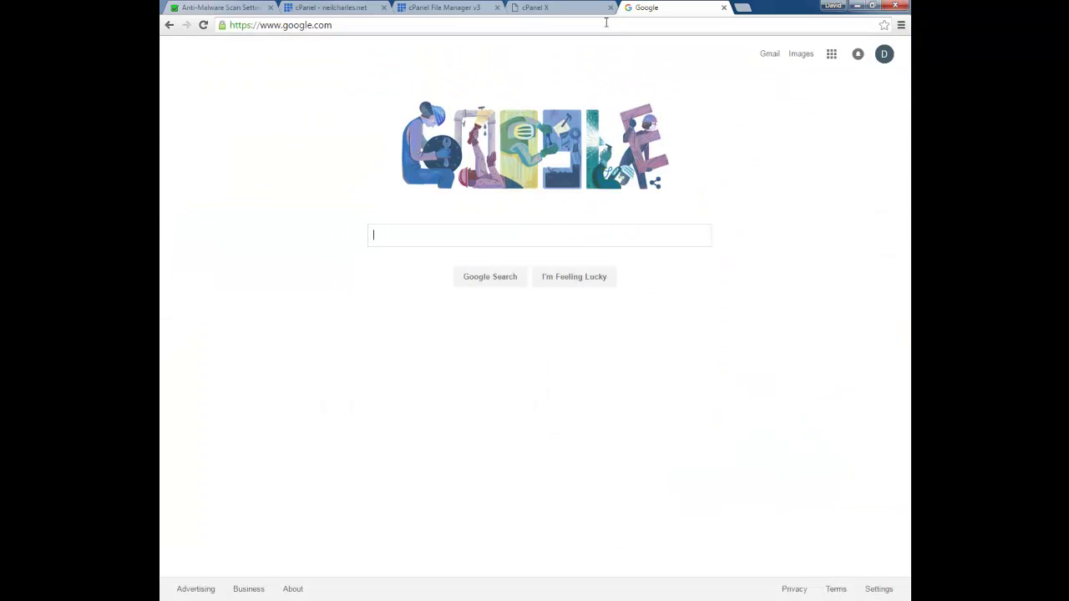
pyautogui.write('mmo cas')
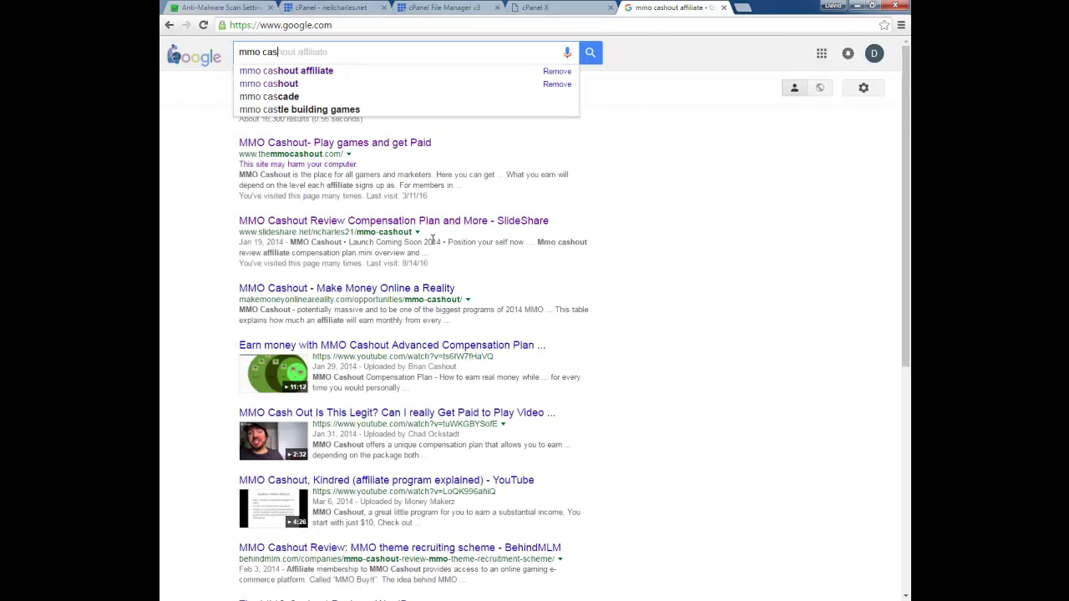
pyautogui.press('Down')
pyautogui.press('Return')
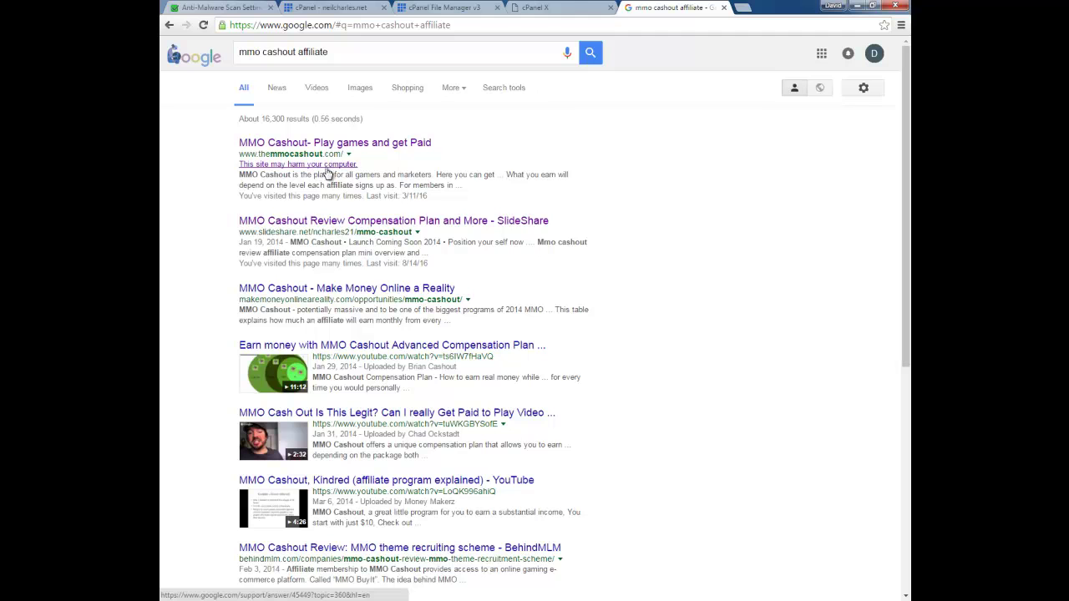
pyautogui.click(373, 57)
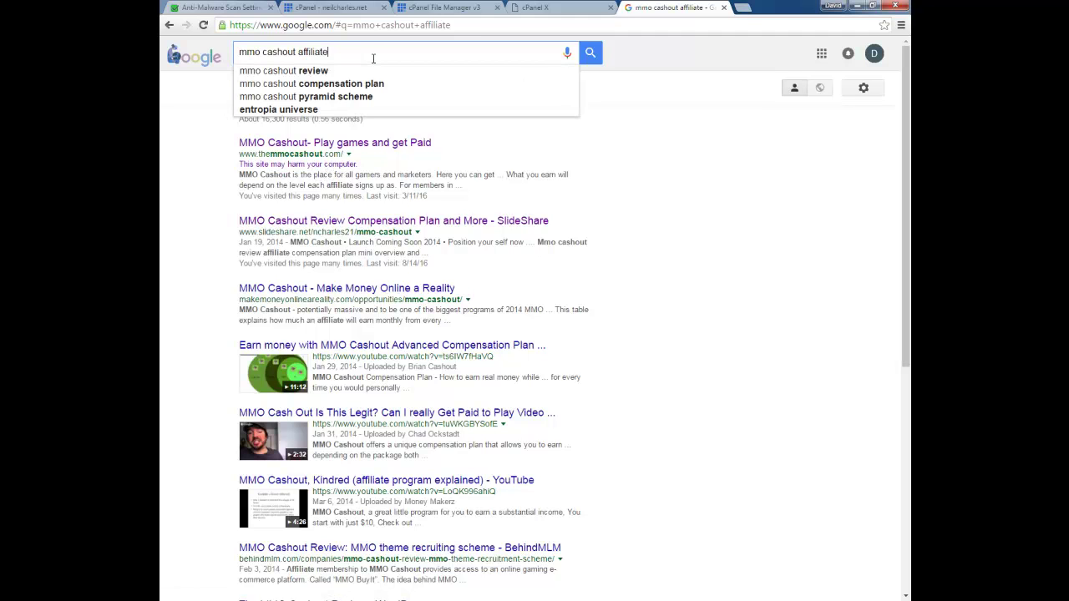
# Search Google for google webmaster tools and open the Google Search Console result.
pyautogui.press('BackSpace')
pyautogui.press('BackSpace')
pyautogui.press('BackSpace')
pyautogui.press('BackSpace')
pyautogui.press('BackSpace')
pyautogui.press('BackSpace')
pyautogui.press('BackSpace')
pyautogui.press('BackSpace')
pyautogui.press('BackSpace')
pyautogui.press('BackSpace')
pyautogui.press('BackSpace')
pyautogui.press('BackSpace')
pyautogui.press('BackSpace')
pyautogui.press('BackSpace')
pyautogui.press('BackSpace')
pyautogui.press('BackSpace')
pyautogui.press('BackSpace')
pyautogui.press('BackSpace')
pyautogui.press('BackSpace')
pyautogui.press('BackSpace')
pyautogui.write('go')
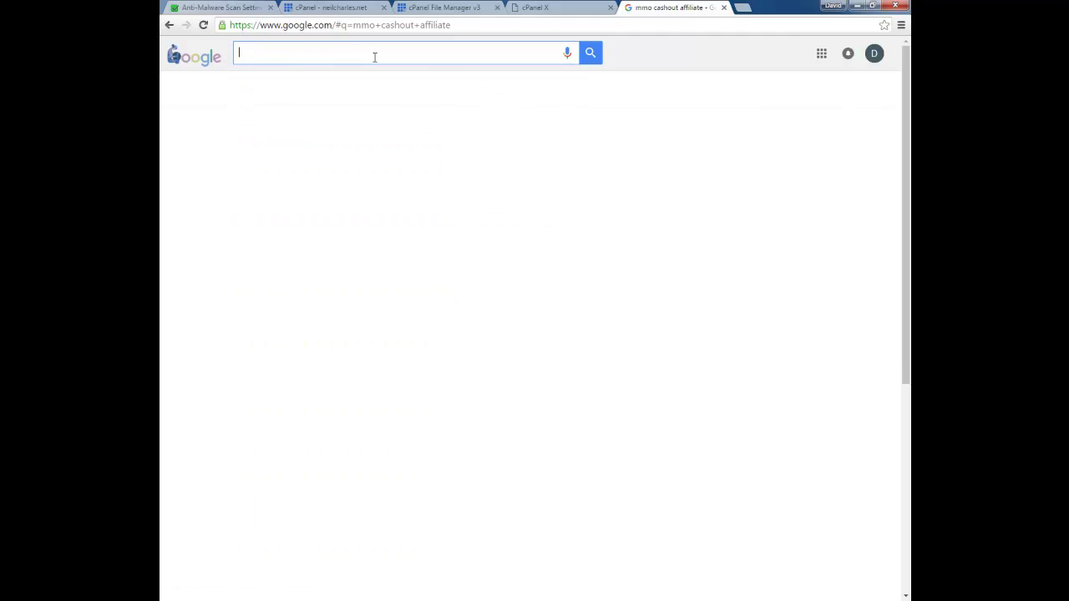
pyautogui.write('ogle we')
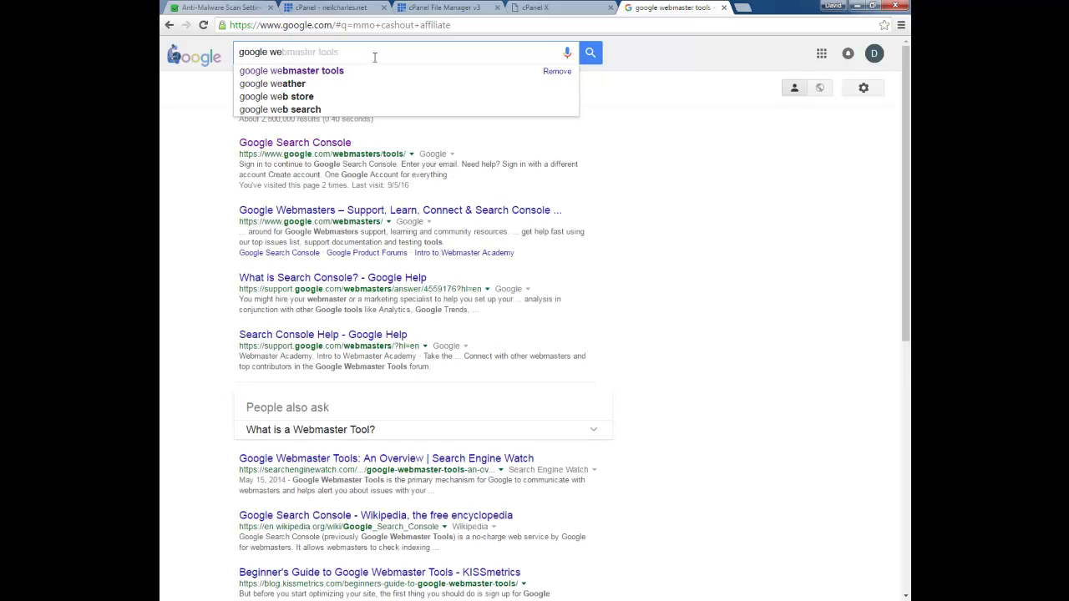
pyautogui.press('Tab')
pyautogui.press('Return')
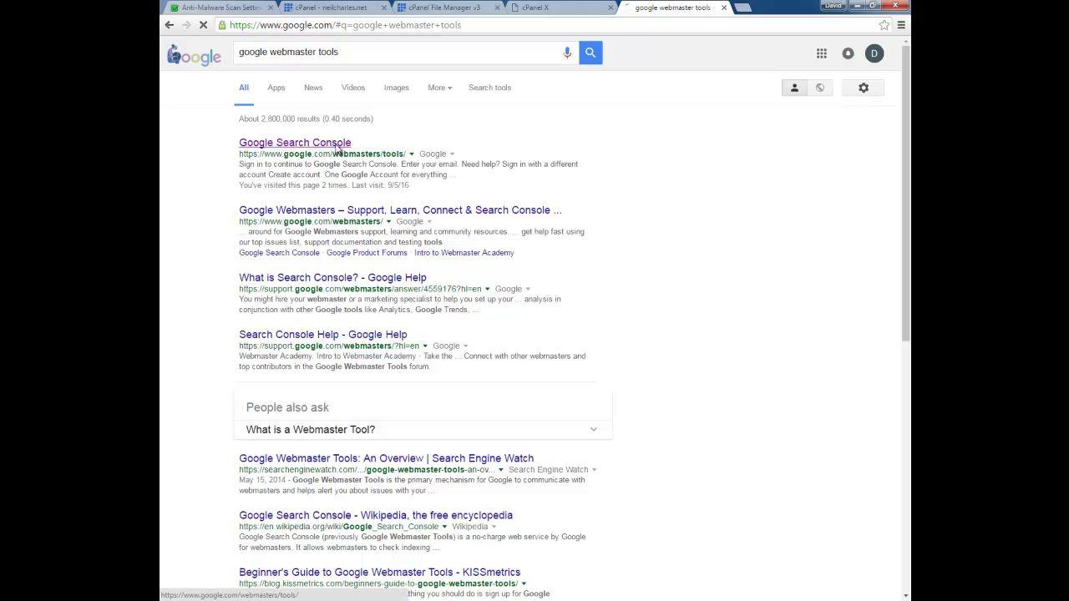
pyautogui.click(334, 145)
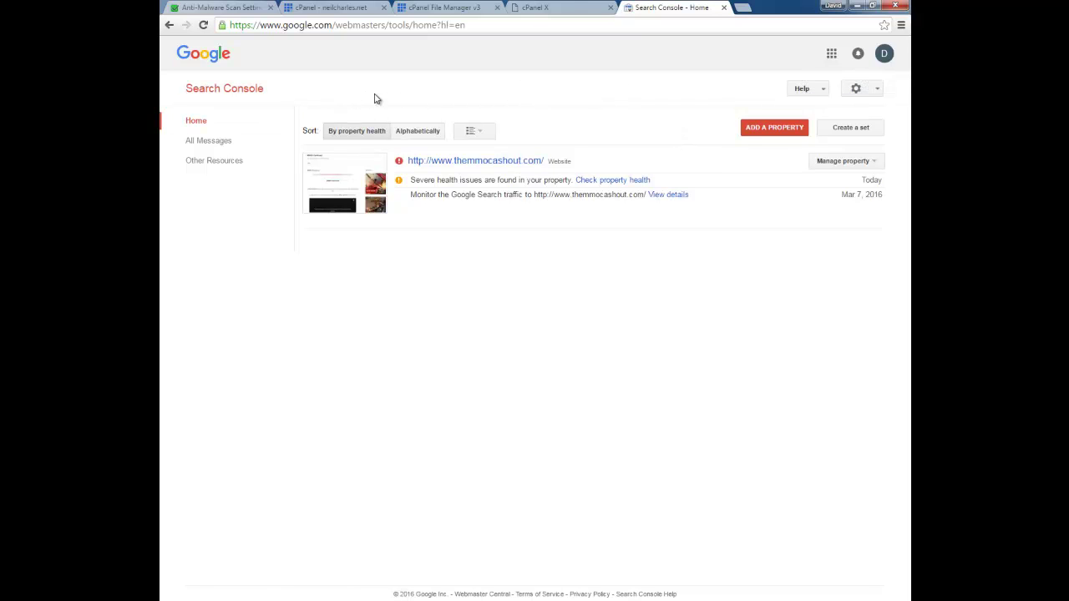
pyautogui.click(850, 167)
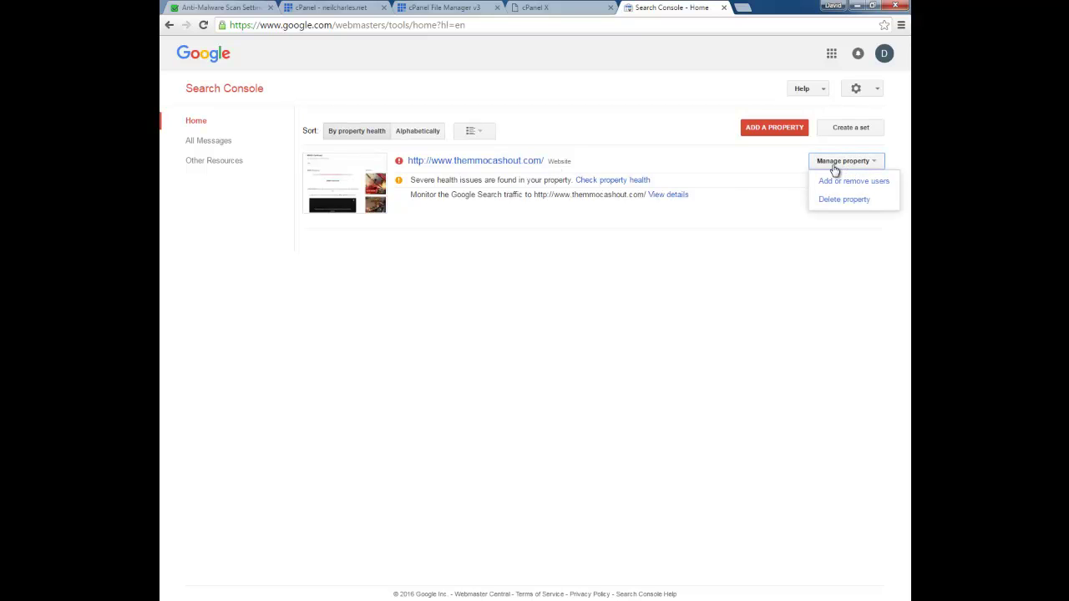
pyautogui.click(829, 180)
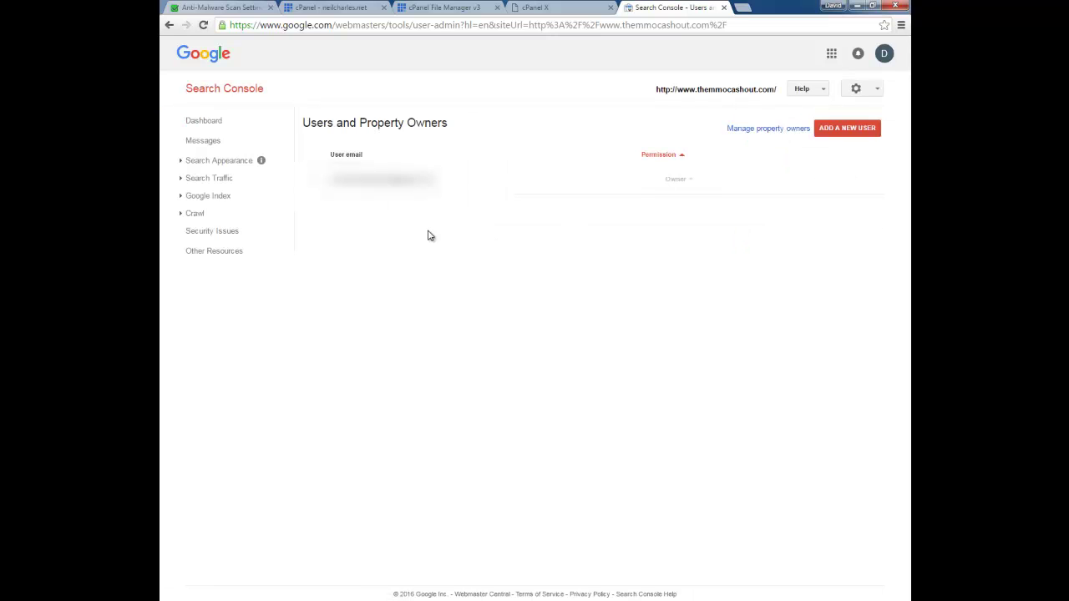
pyautogui.click(170, 25)
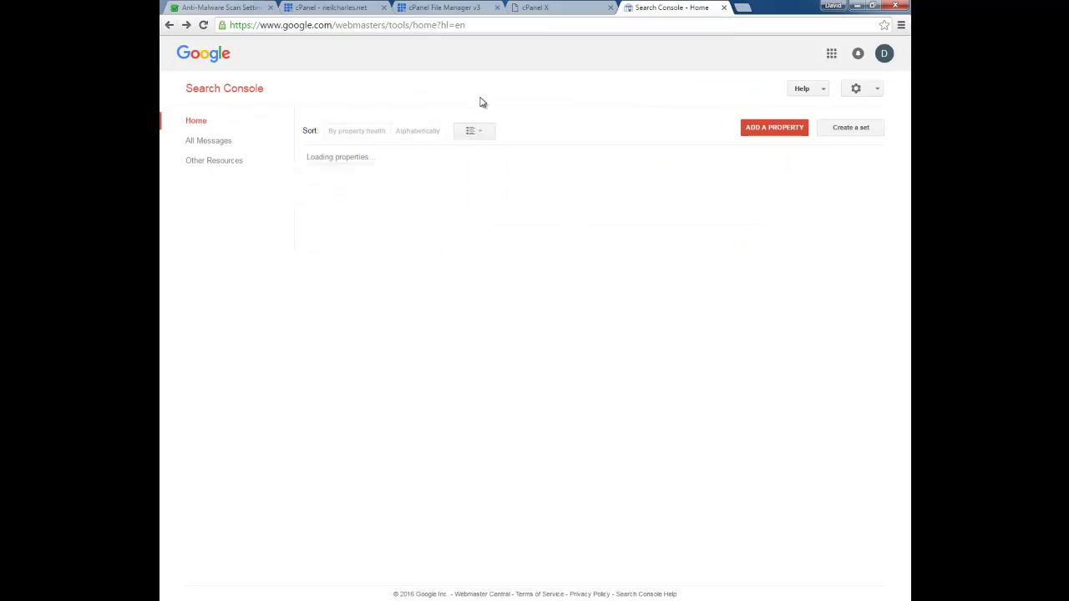
# In the Security Issues of the themmocashout.com property, mark the issues as fixed and start a review request.
pyautogui.click(459, 160)
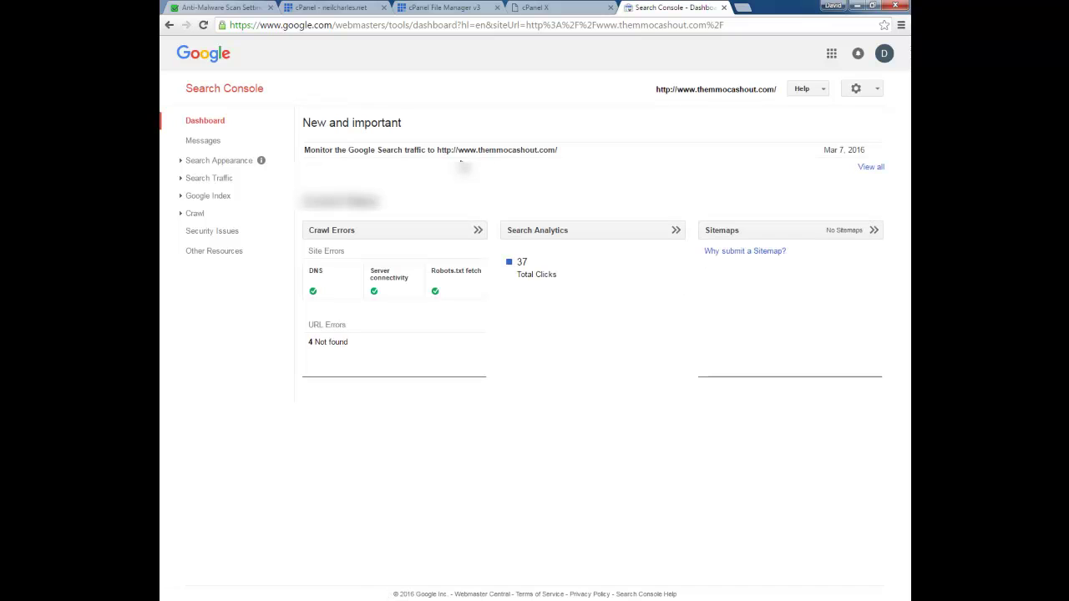
pyautogui.click(212, 231)
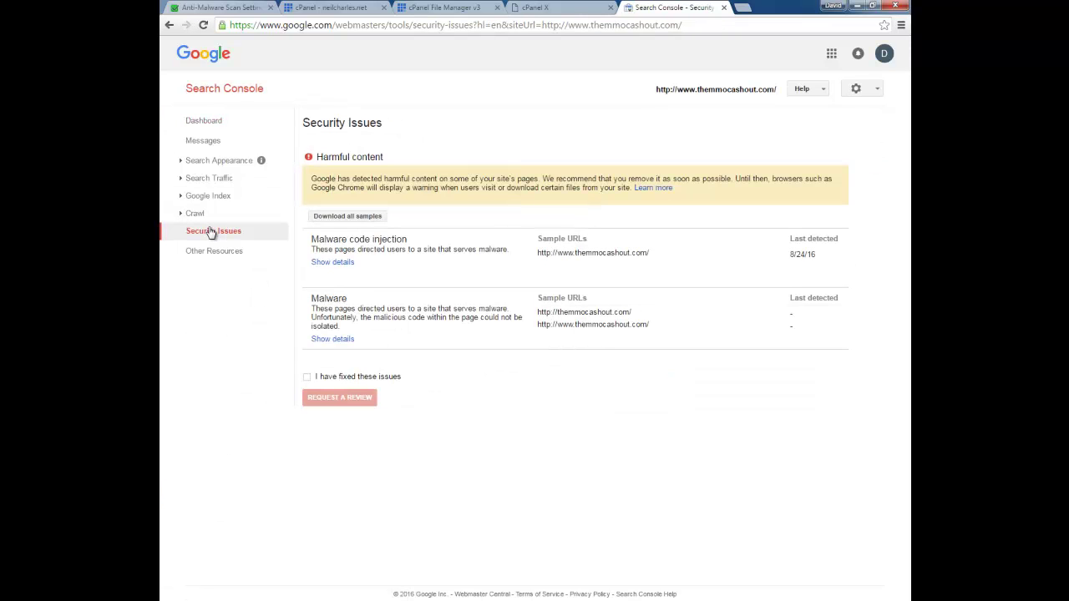
pyautogui.click(307, 377)
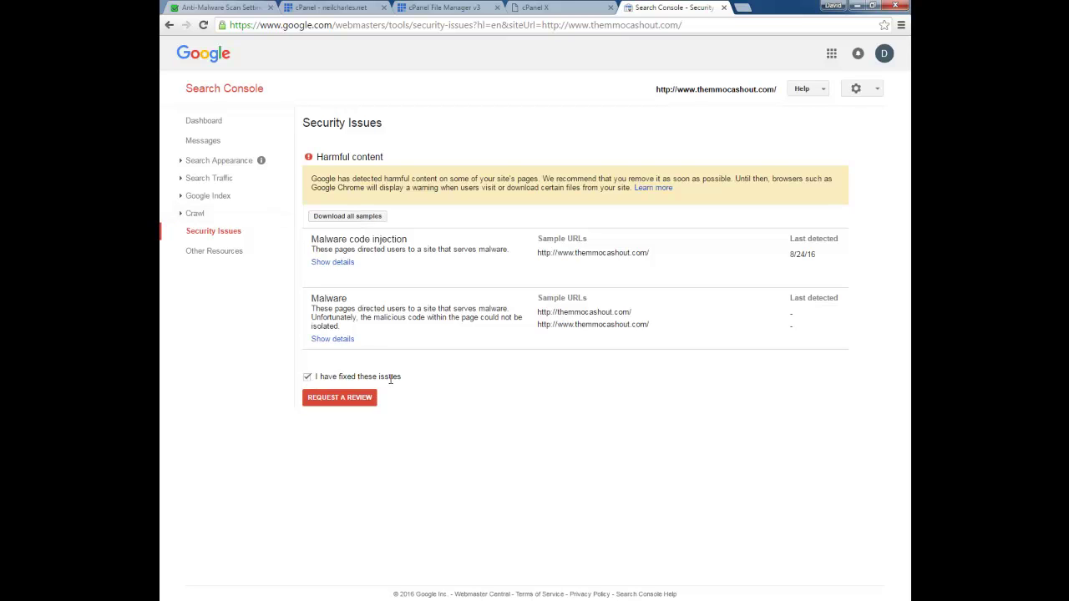
pyautogui.click(347, 401)
# Submit the review request with the text "Hey Google Webmasters I have removed all harmful content. Can you please scan my site and remove as soon as possible".
pyautogui.click(452, 325)
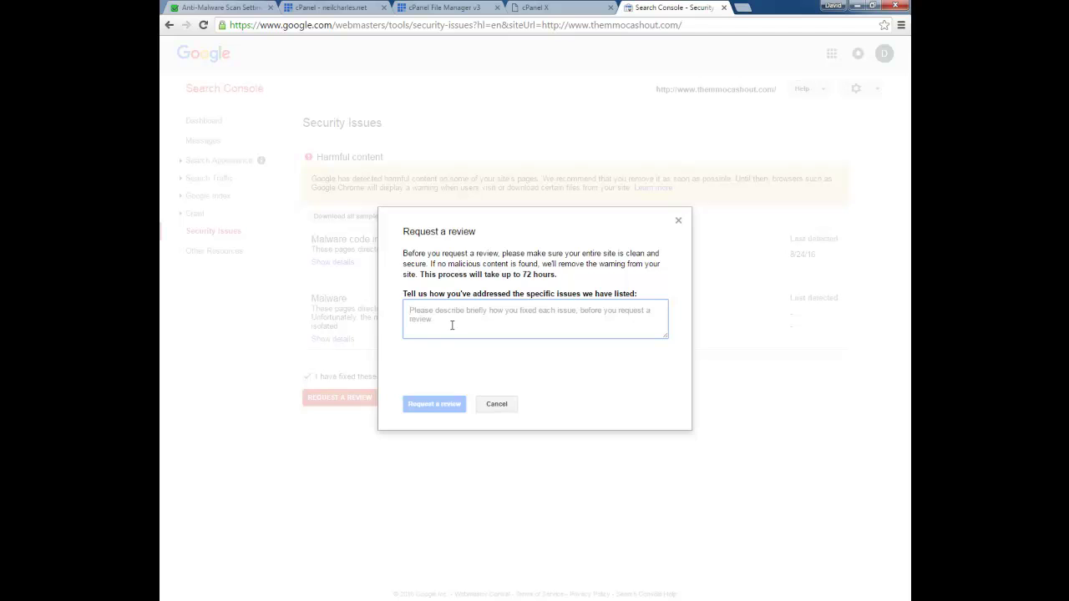
pyautogui.write('HEy')
pyautogui.press('BackSpace')
pyautogui.press('BackSpace')
pyautogui.write('ey Google Webmasters I')
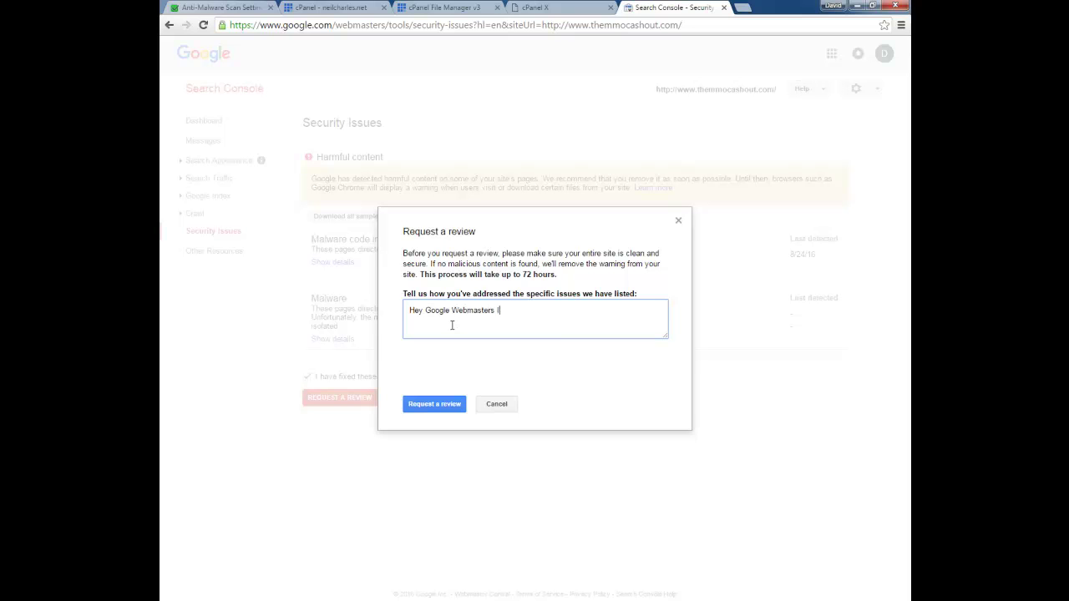
pyautogui.write(' have removed')
pyautogui.write(' all')
pyautogui.write(' m')
pyautogui.write('harm')
pyautogui.write('ful conten')
pyautogui.write('t. Can you please ')
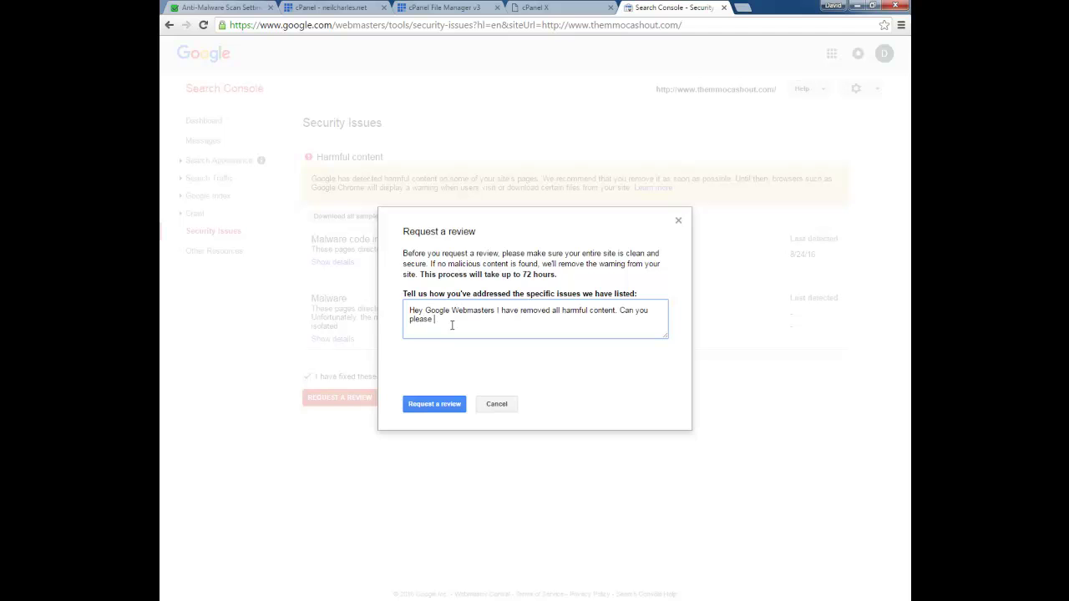
pyautogui.write('scan my site and remove as soon as pos')
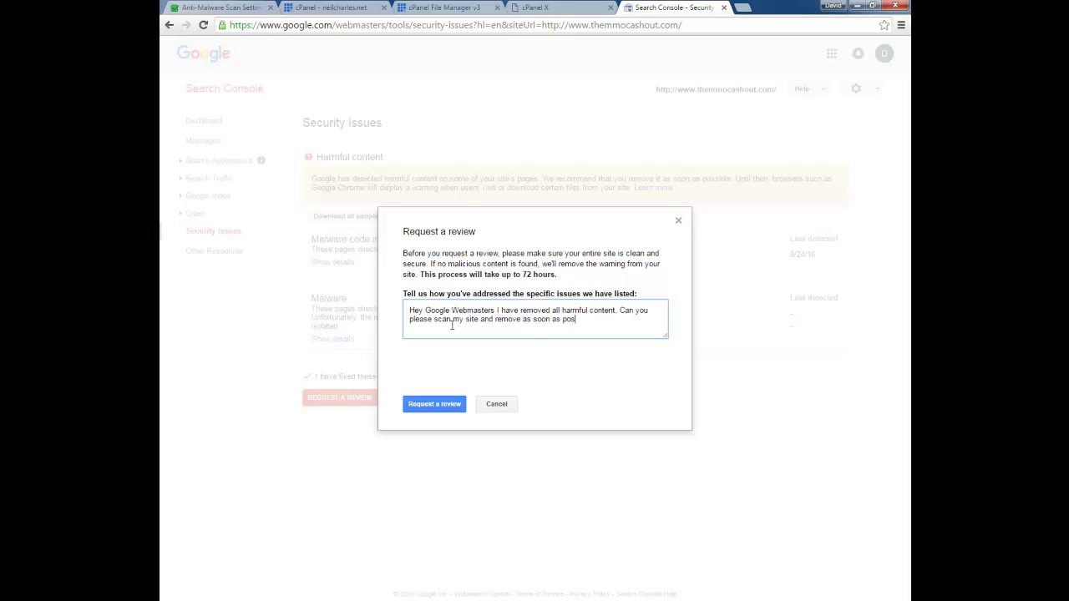
pyautogui.write('sible')
pyautogui.click(447, 405)
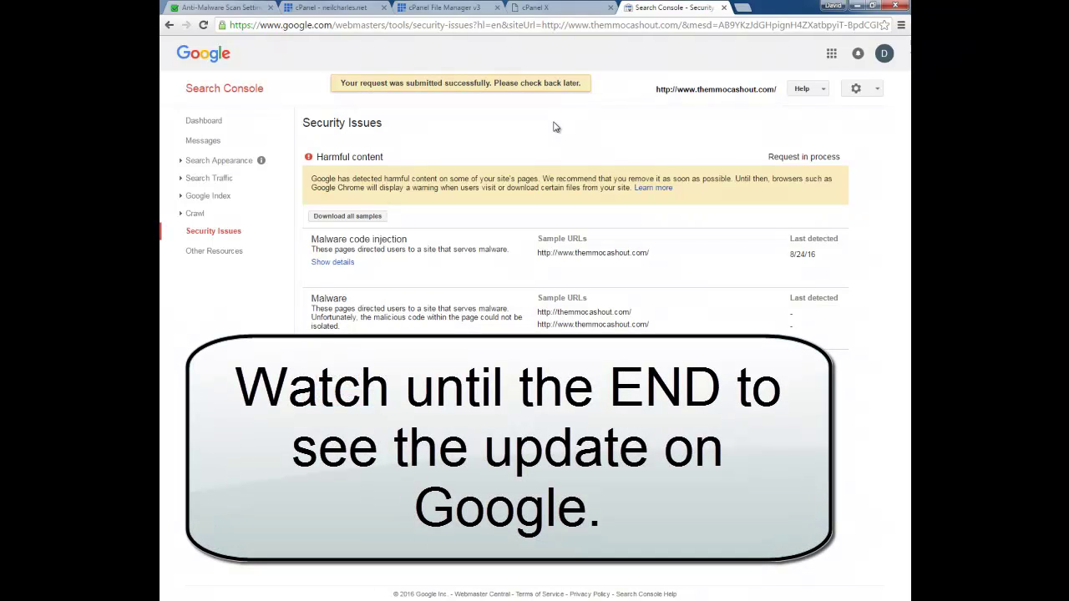
# Return to google.com and search for mmo cashout affiliate to check the site's listing again.
pyautogui.click(655, 27)
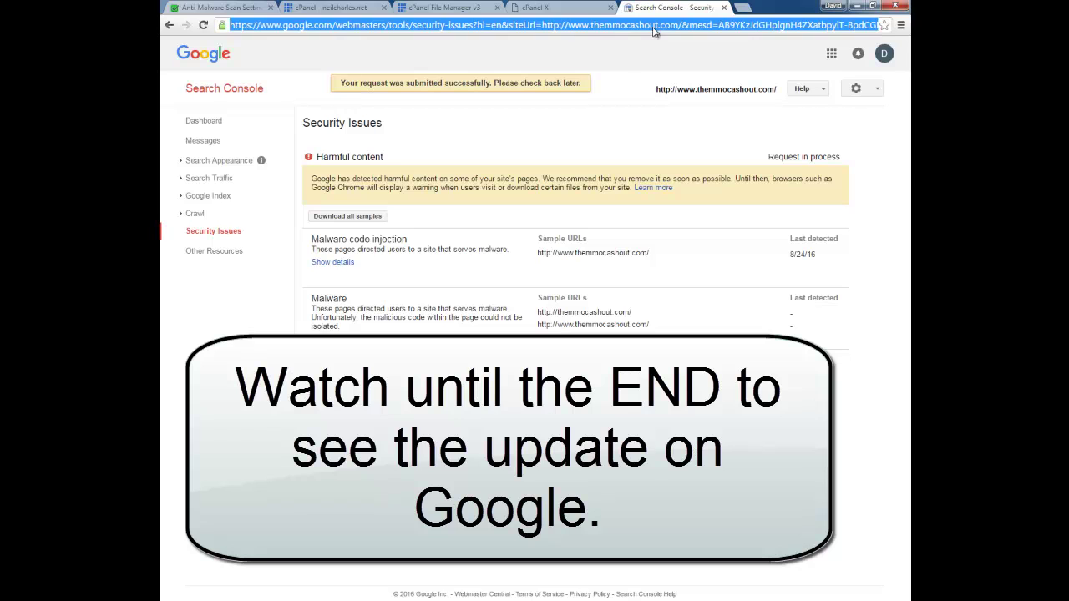
pyautogui.write('goo')
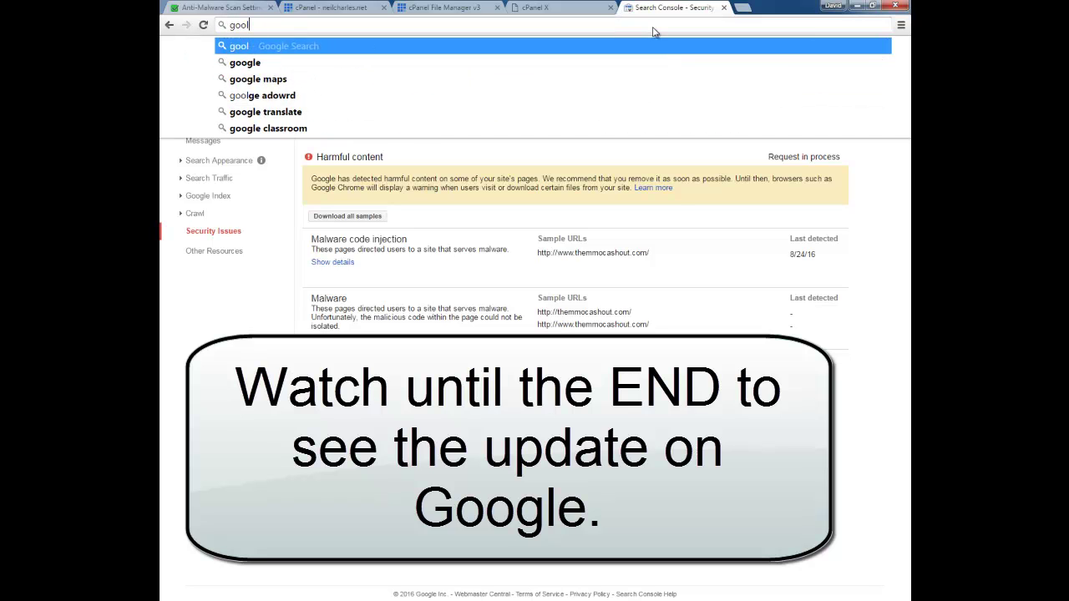
pyautogui.write('gle.com')
pyautogui.press('Return')
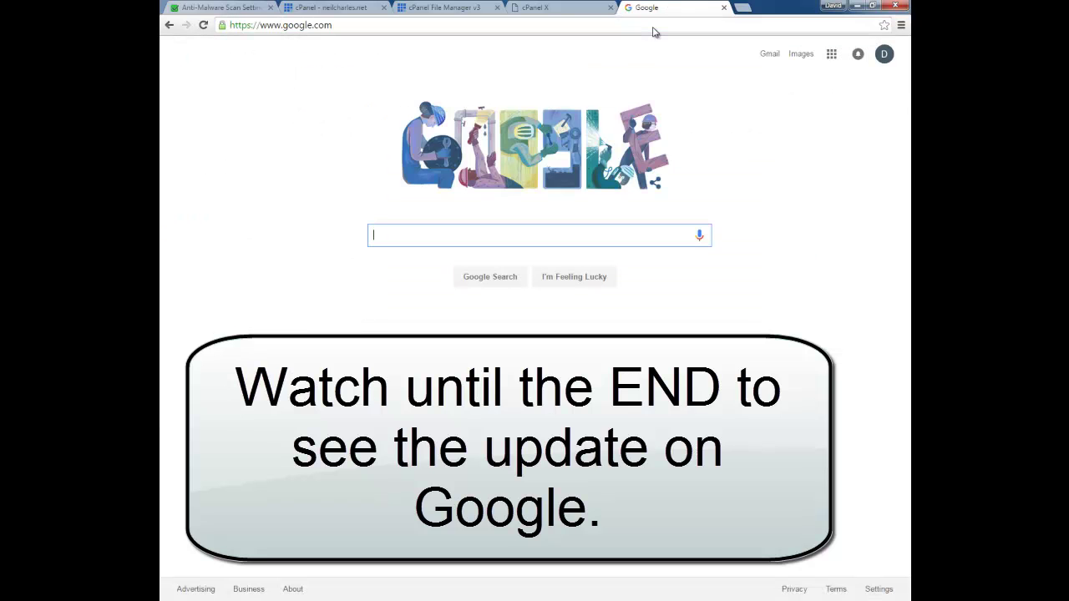
pyautogui.click(432, 239)
pyautogui.write('mm')
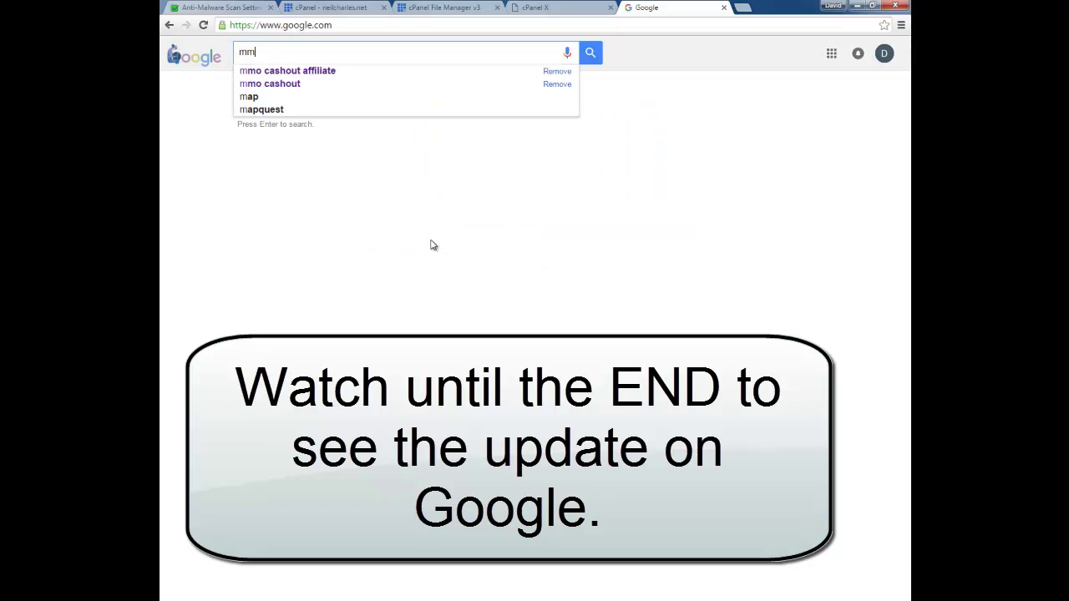
pyautogui.press('Down')
pyautogui.press('Return')
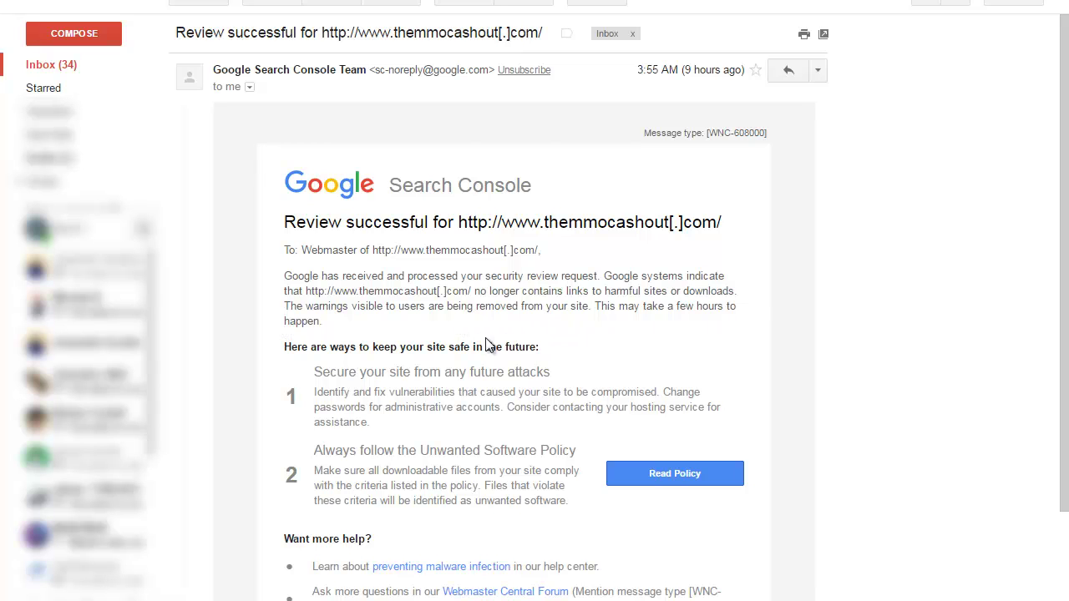
# In Gmail, check the full date and time of the Search Console review email for themmocashout.com.
pyautogui.moveTo(641, 70)
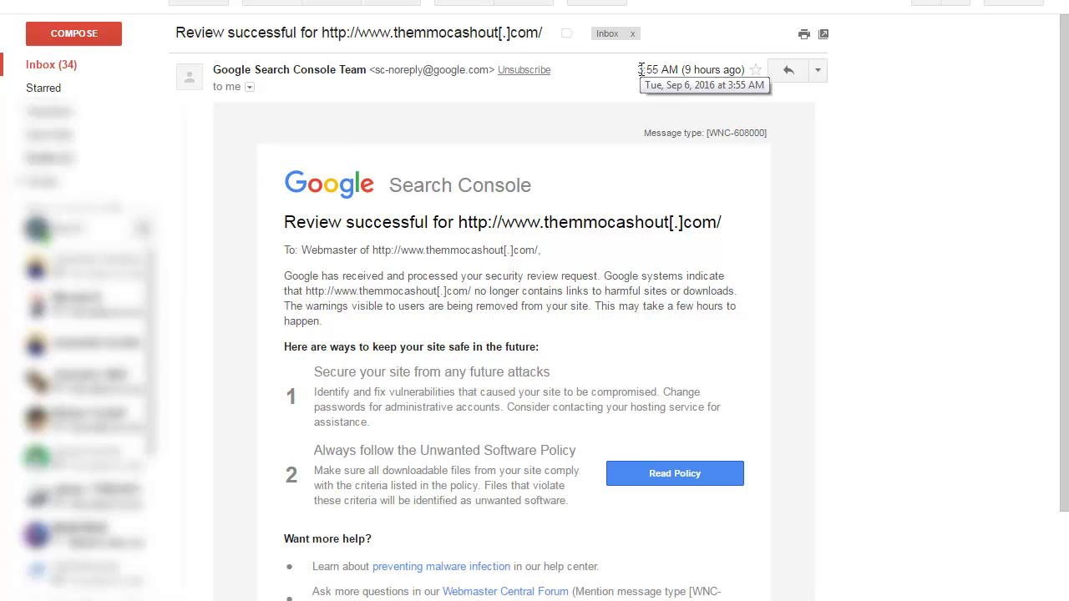